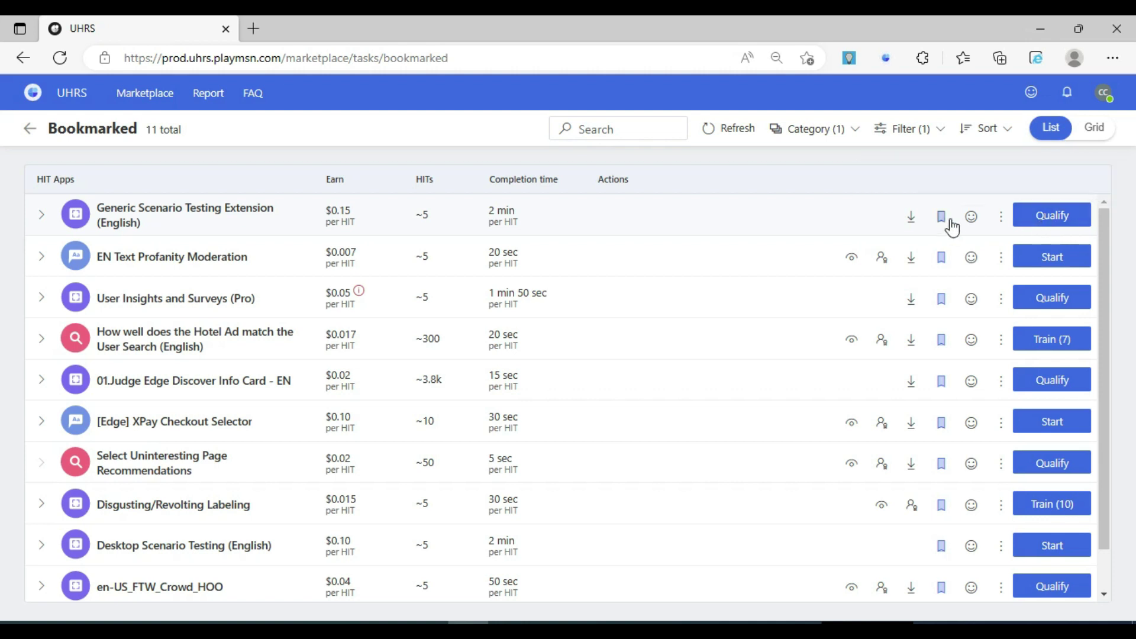
# - Start the qualification for Generic Scenario Testing Extension (English), grant the extension permission, and show its first test case
pyautogui.click(1045, 218)
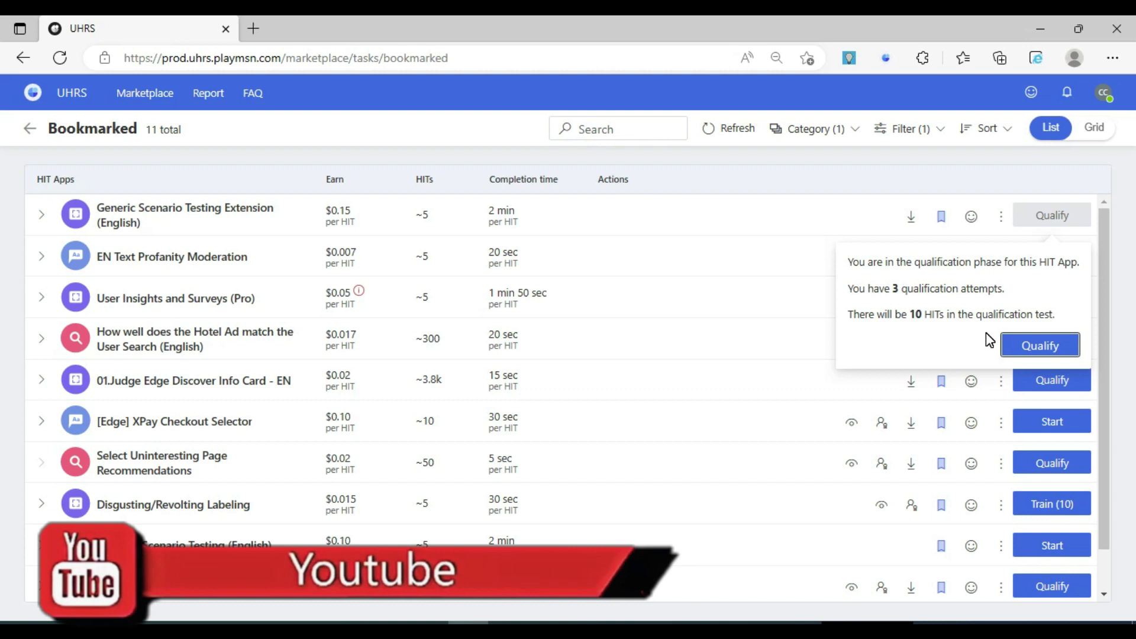
pyautogui.click(1036, 348)
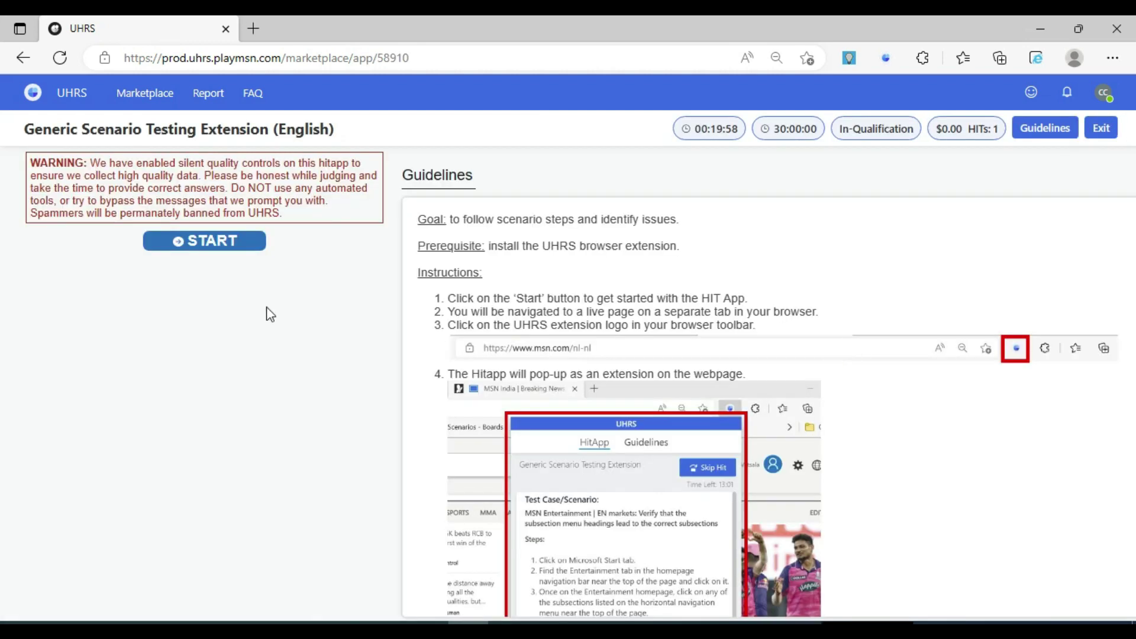
pyautogui.click(211, 243)
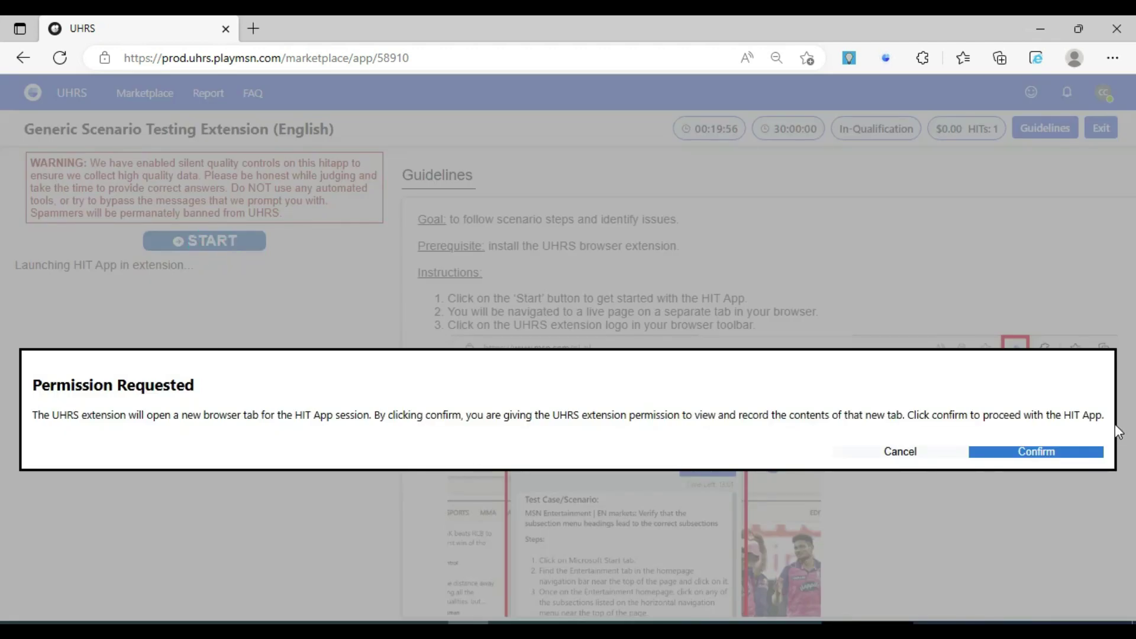
pyautogui.click(1040, 453)
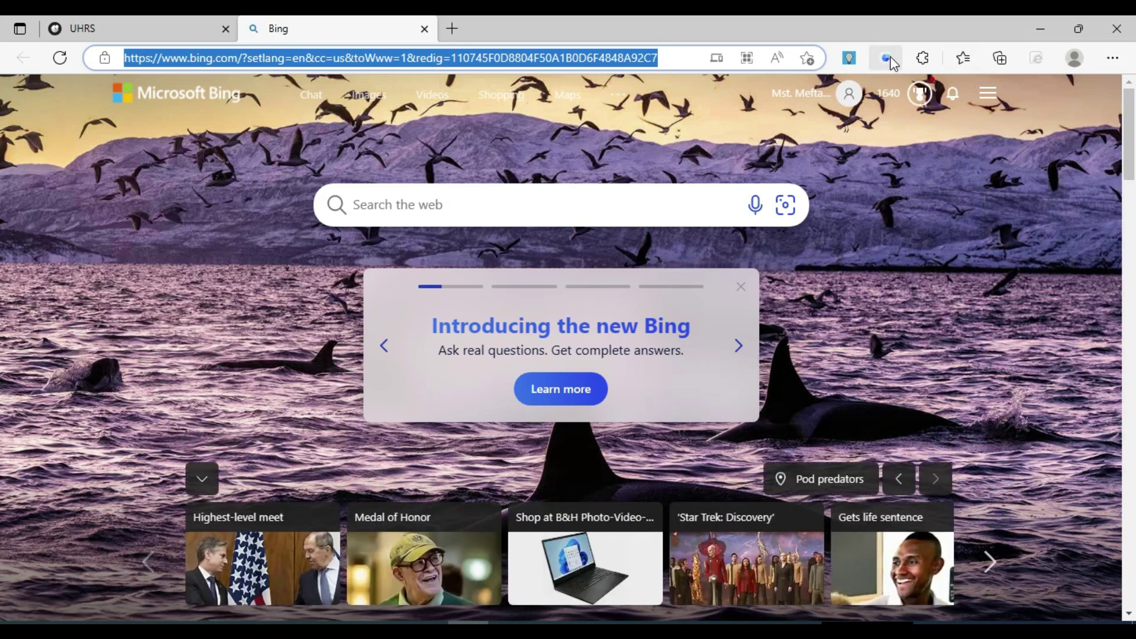
pyautogui.click(887, 57)
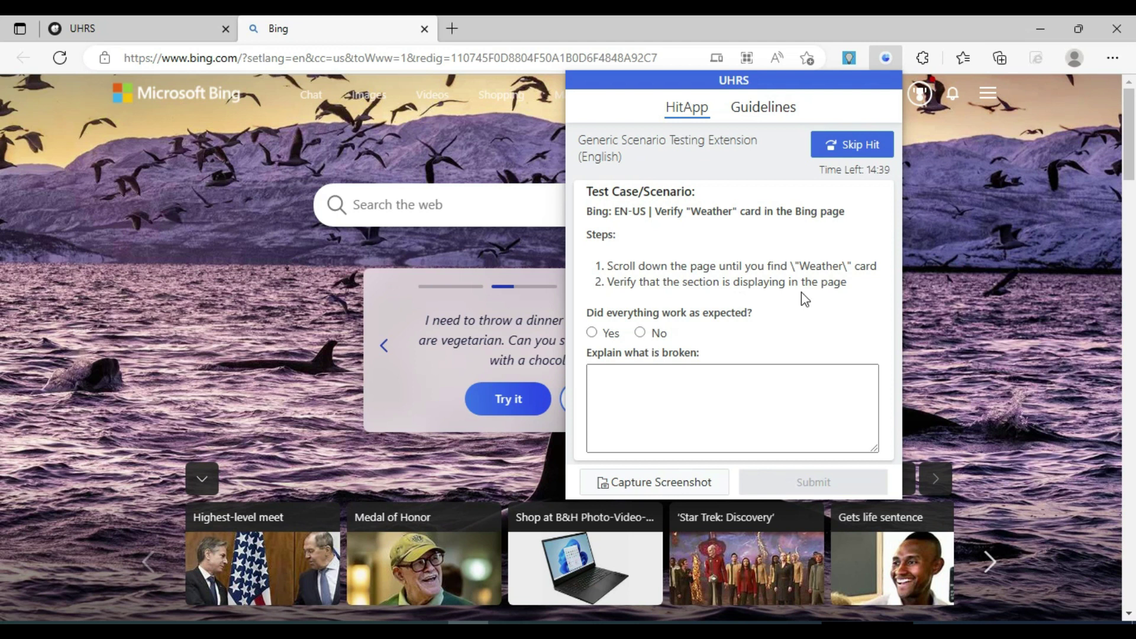
# - Check that the Weather card is displayed on the Bing page and submit the test case with the answer Yes
pyautogui.press('Escape')
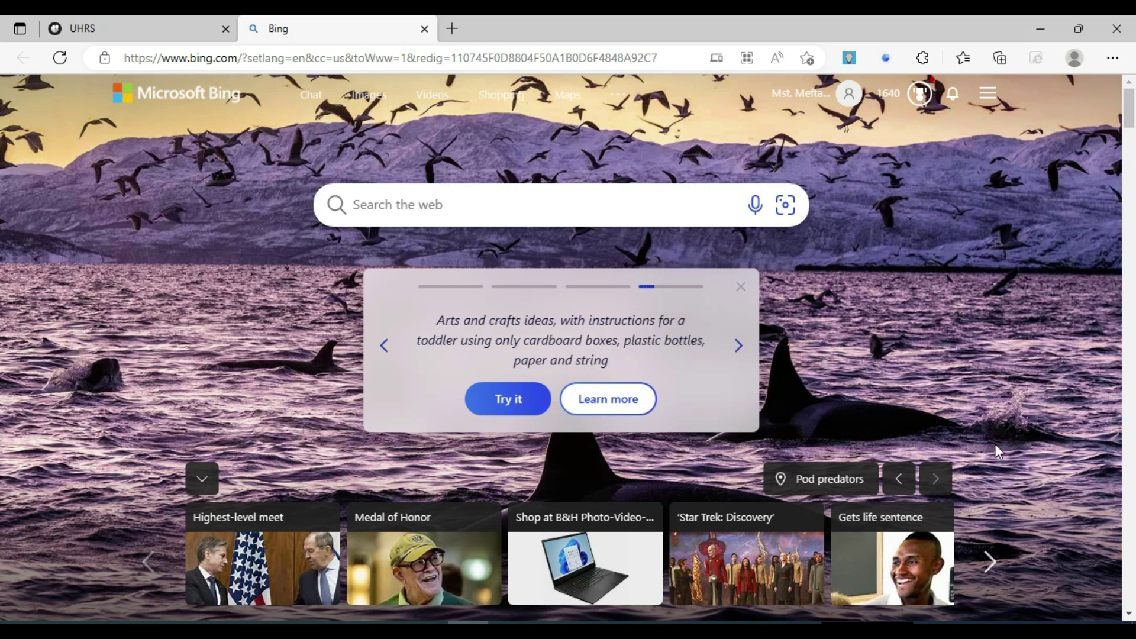
pyautogui.scroll(-2, 995, 445)
pyautogui.scroll(1, 995, 444)
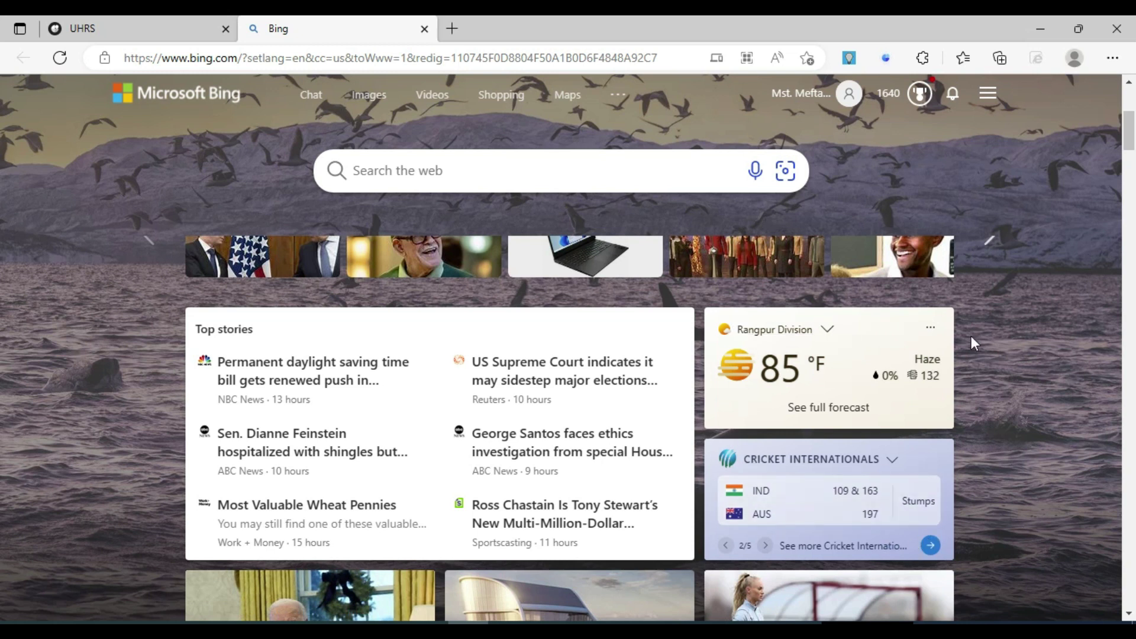
pyautogui.scroll(1, 738, 425)
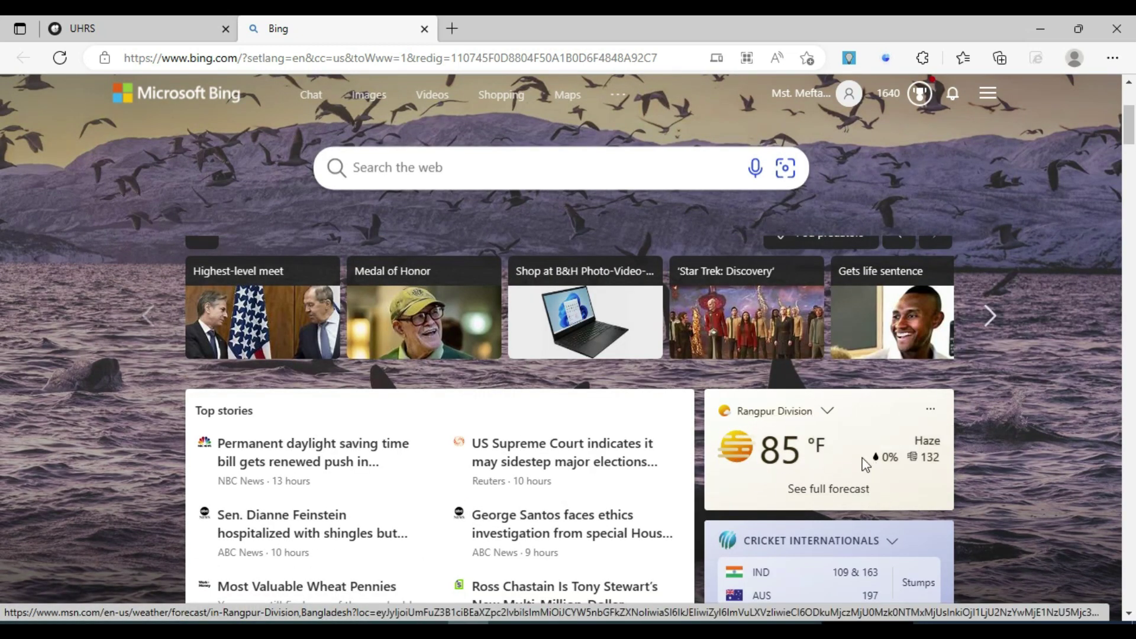
pyautogui.scroll(-1, 853, 466)
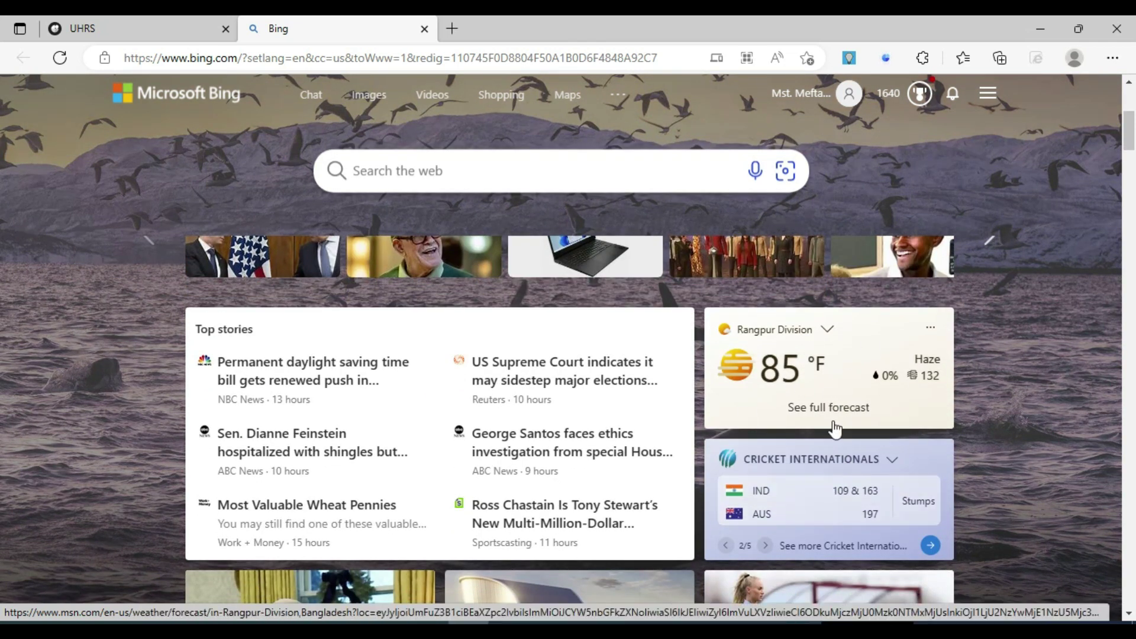
pyautogui.click(886, 58)
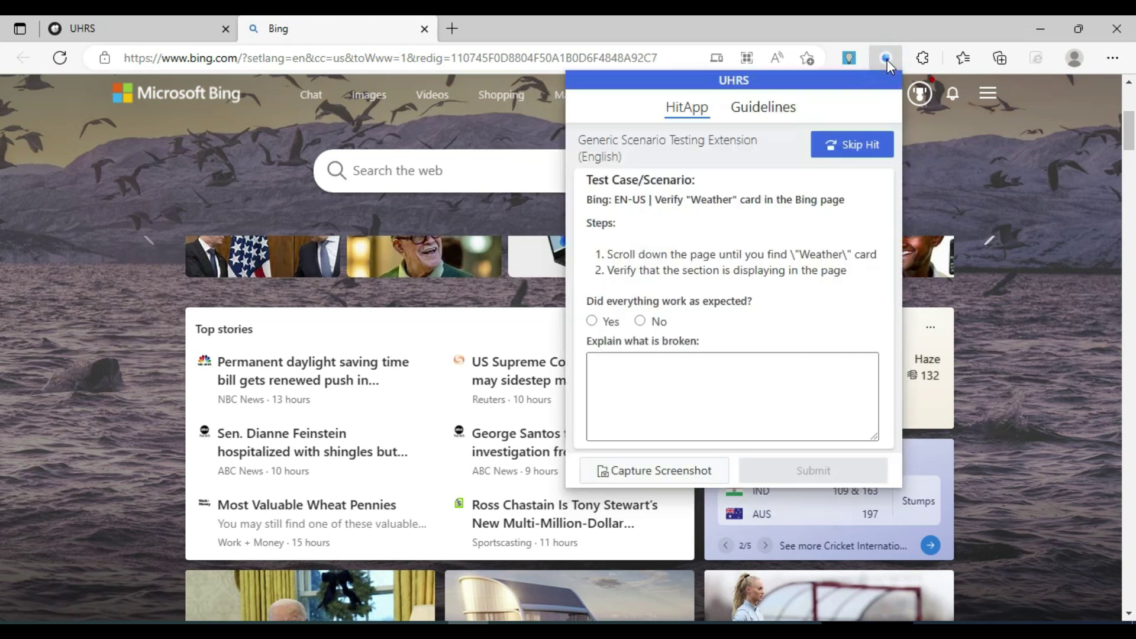
pyautogui.click(600, 334)
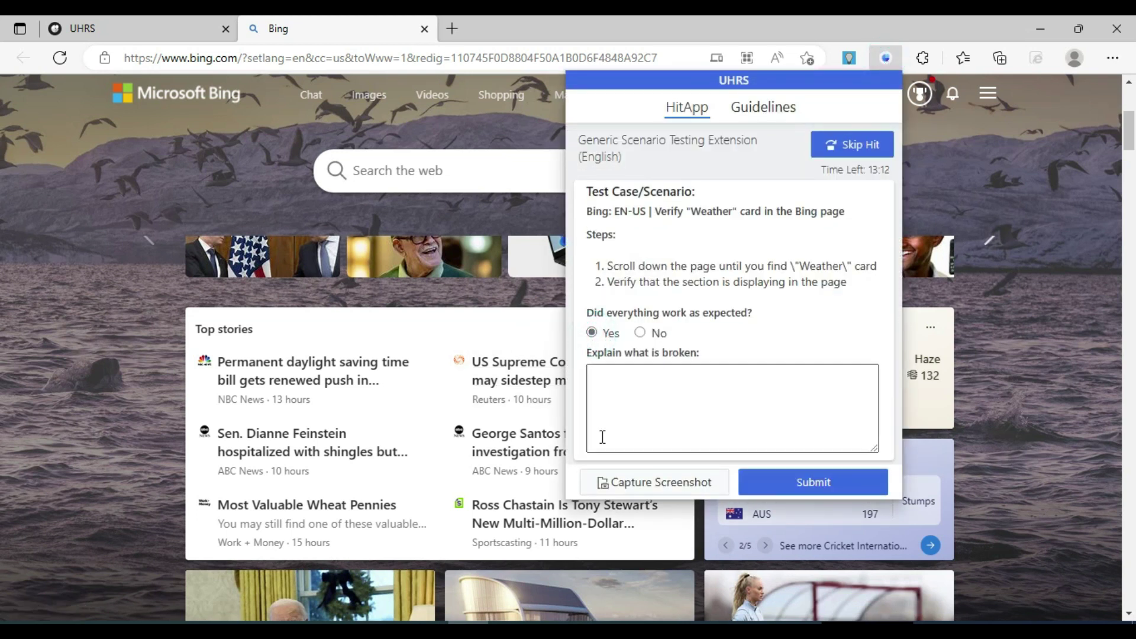
pyautogui.click(814, 482)
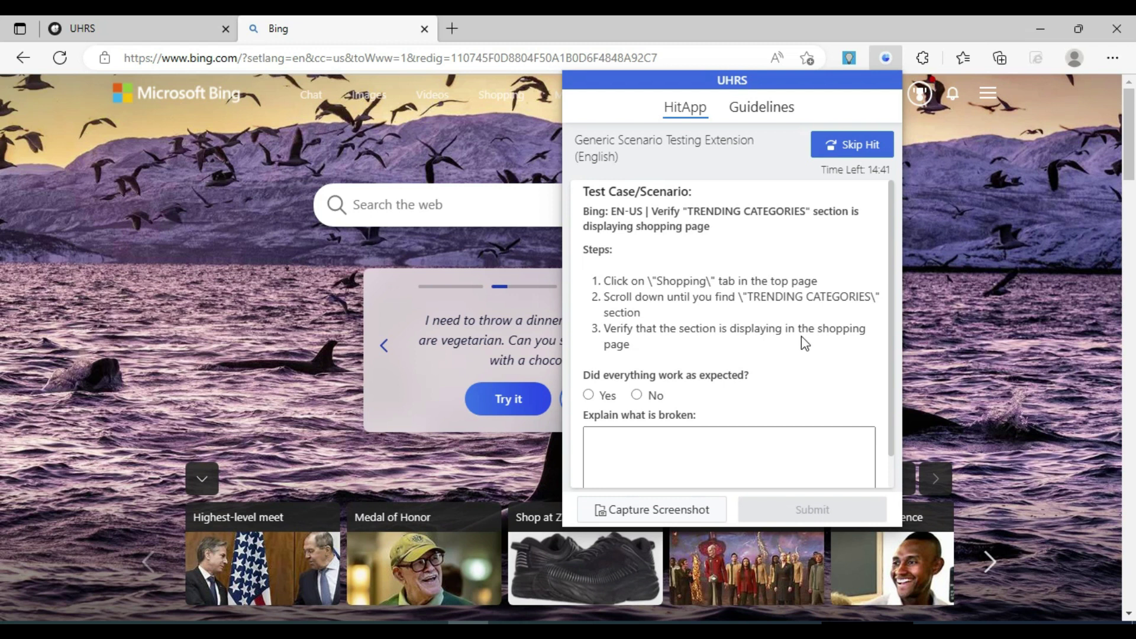
# - Go to Bing's Shopping page and look for the Trending categories section, checking it against the test case instructions
pyautogui.click(976, 303)
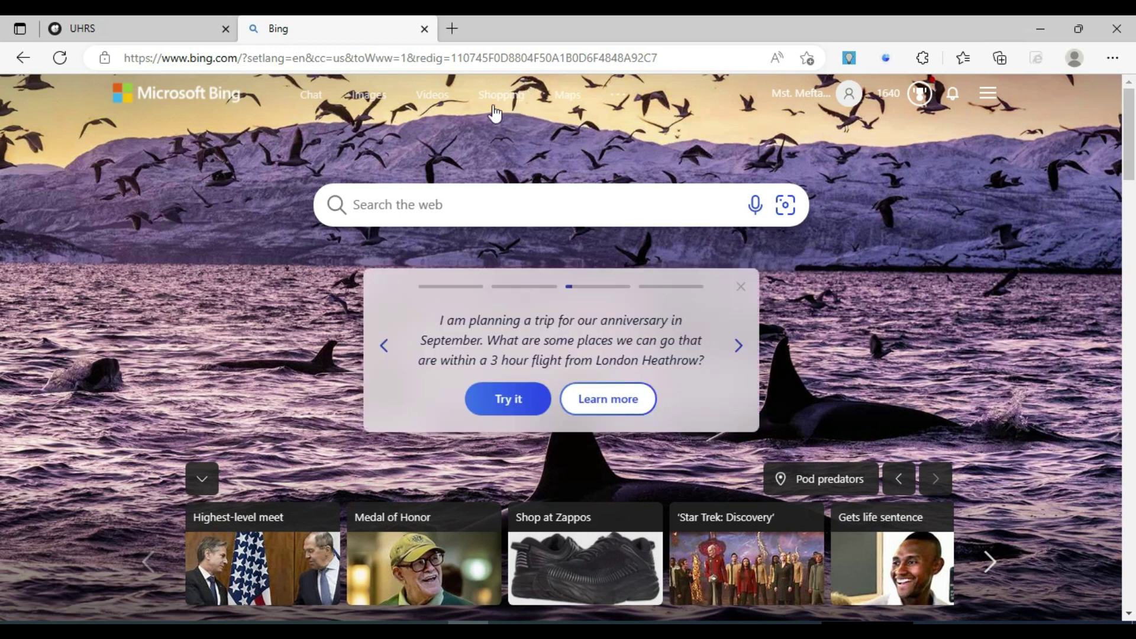
pyautogui.click(886, 57)
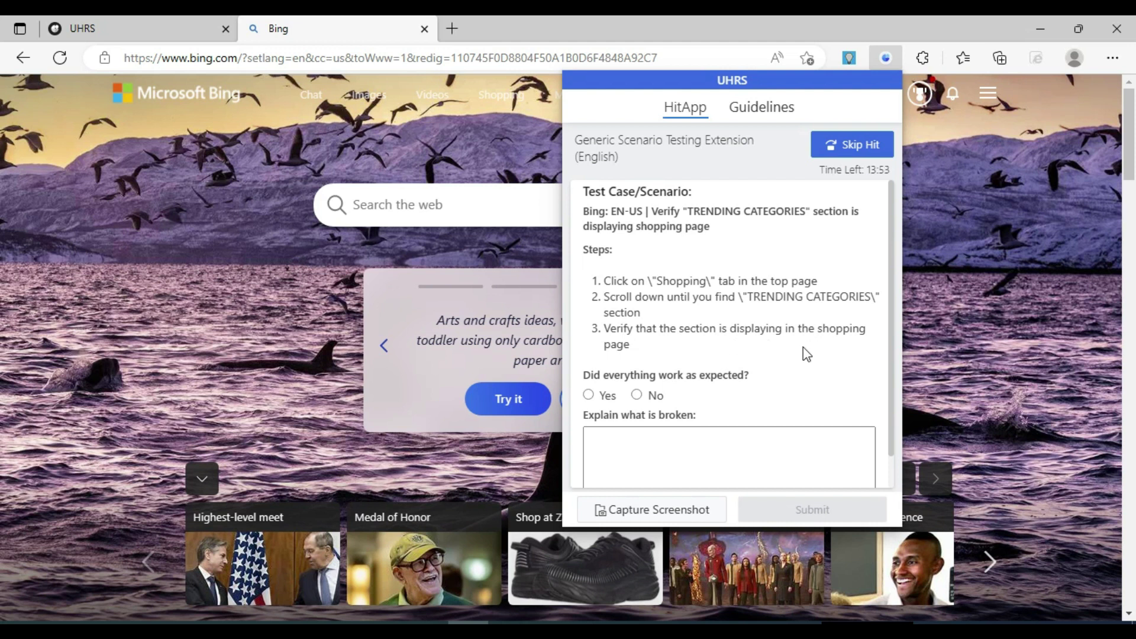
pyautogui.click(180, 215)
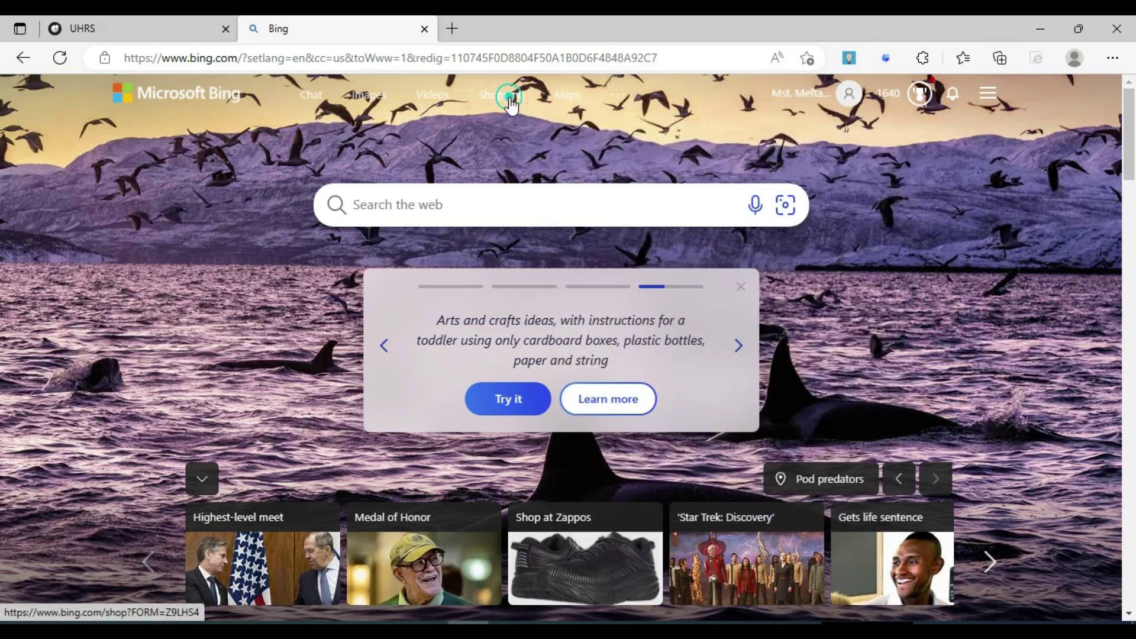
pyautogui.click(510, 99)
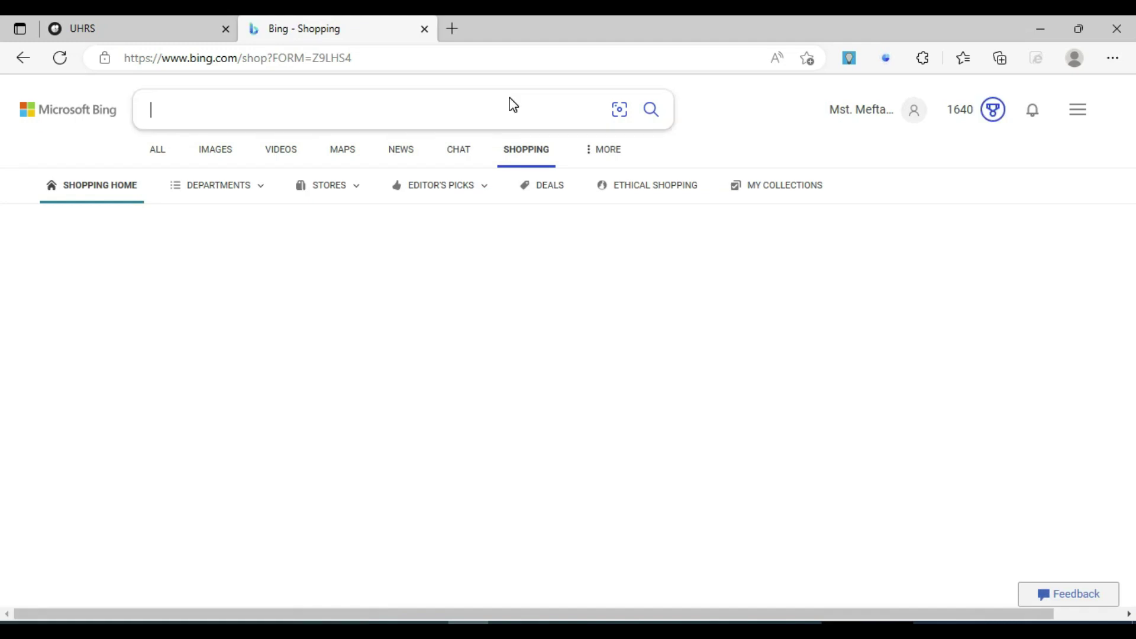
pyautogui.scroll(-2, 756, 359)
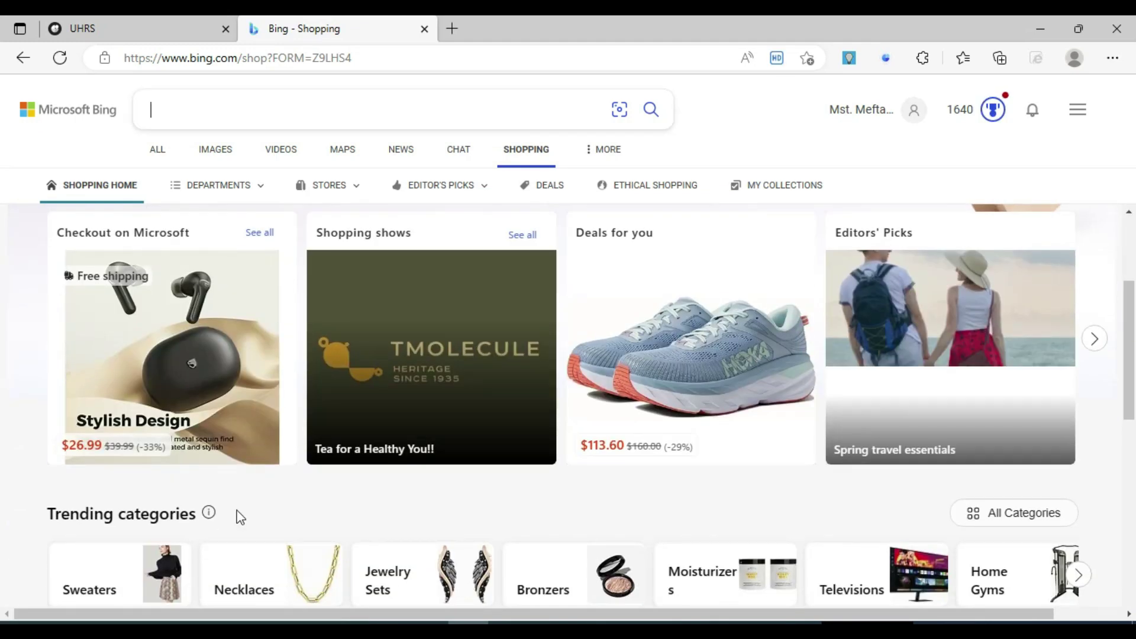
pyautogui.scroll(-2, 198, 525)
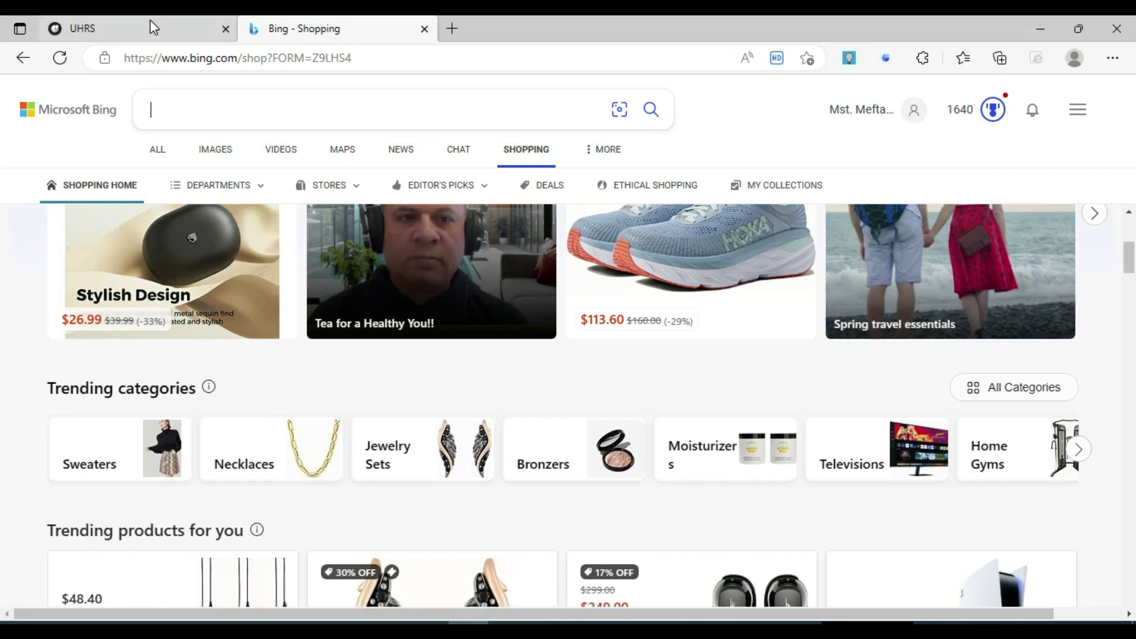
pyautogui.click(886, 57)
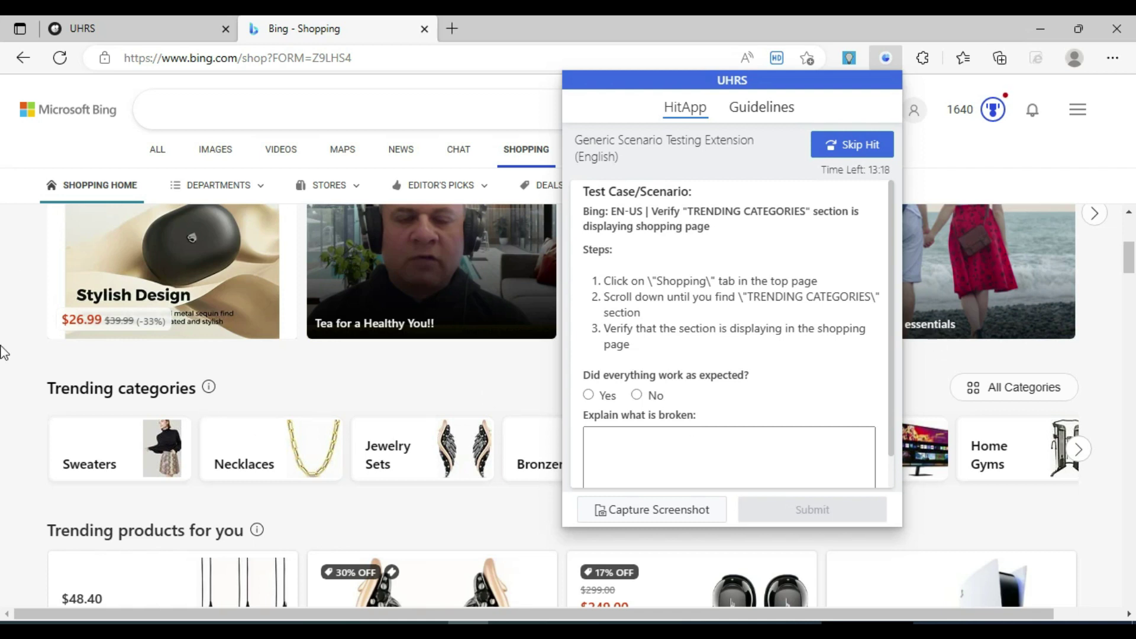
pyautogui.click(2, 409)
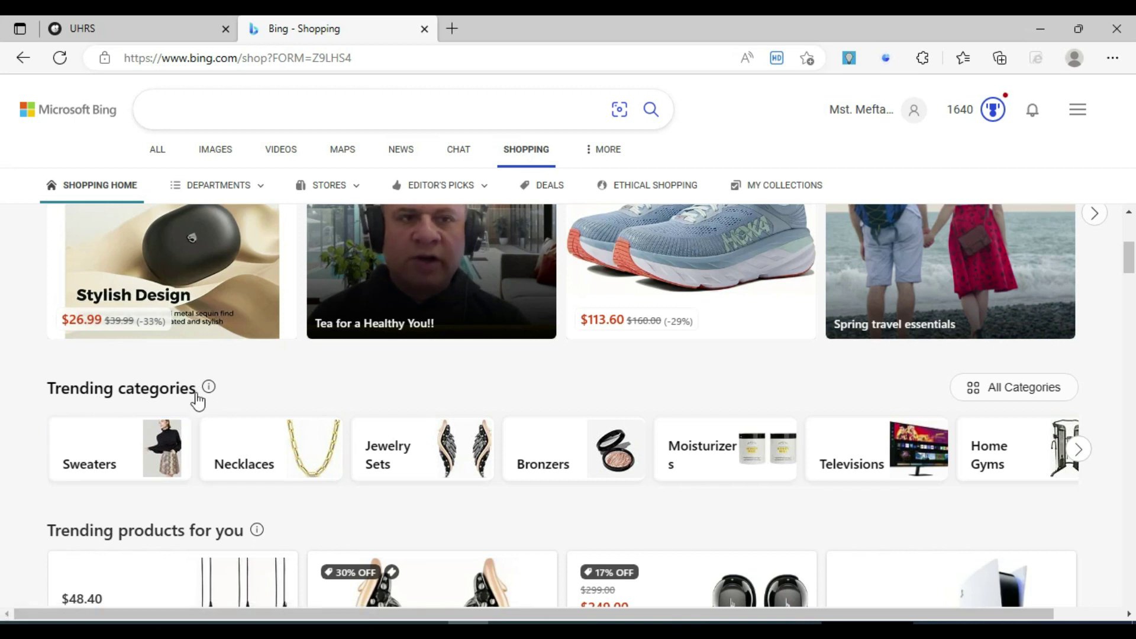
# - Answer Yes to whether everything worked as expected in the TRENDING CATEGORIES test case and submit it
pyautogui.click(886, 57)
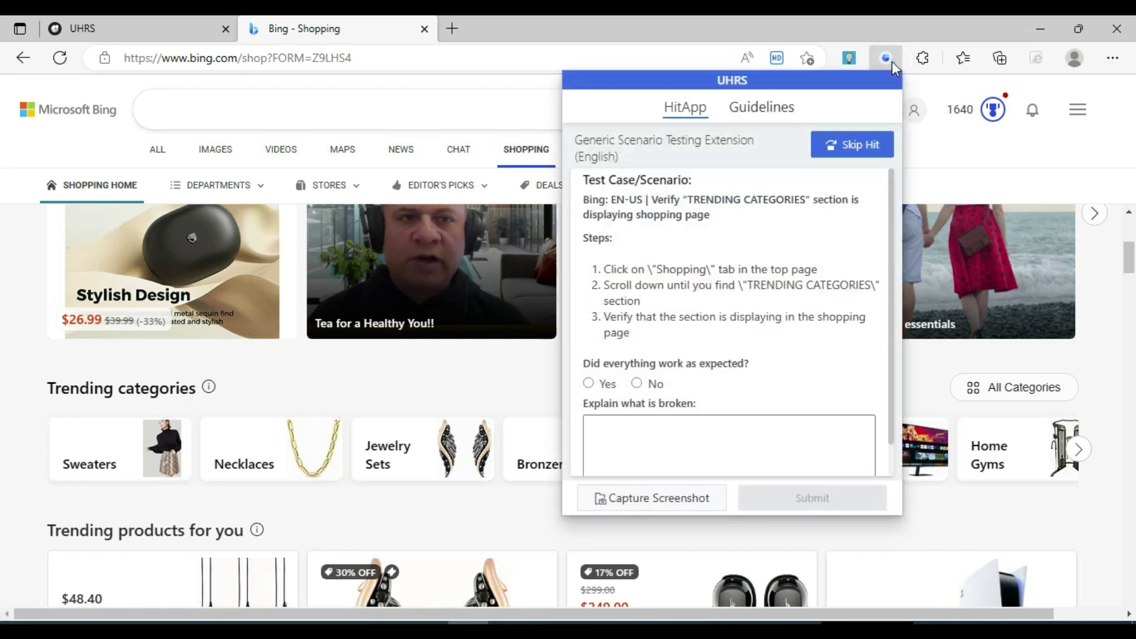
pyautogui.click(589, 396)
pyautogui.click(817, 509)
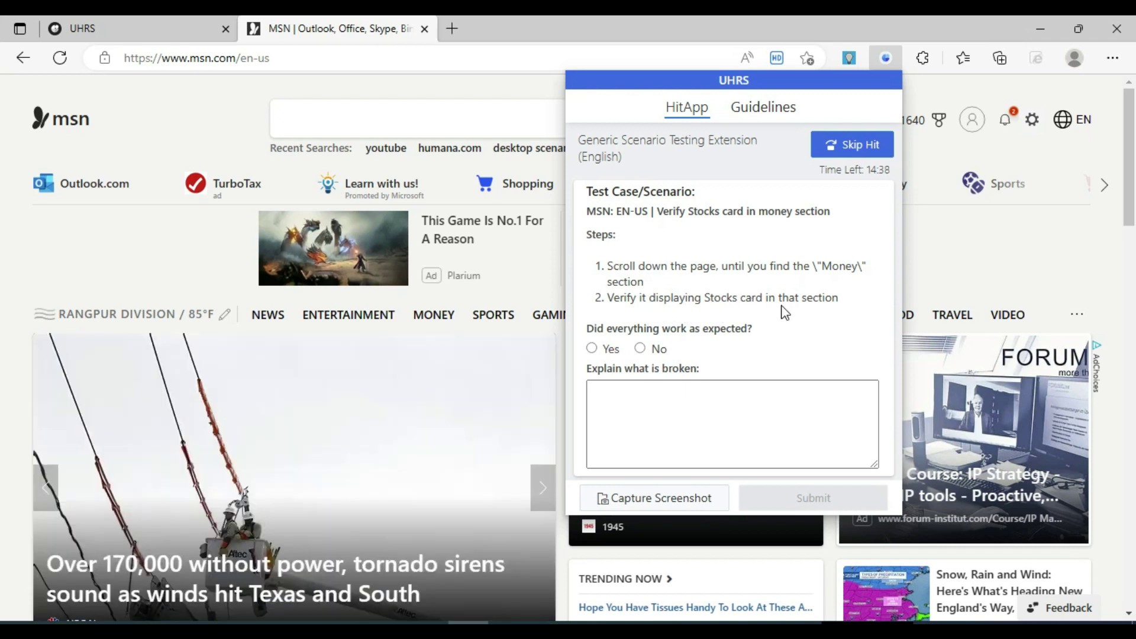
# - Find the Money section on the MSN page and examine its Stocks card against the test case instructions
pyautogui.click(955, 247)
pyautogui.scroll(-10, 728, 503)
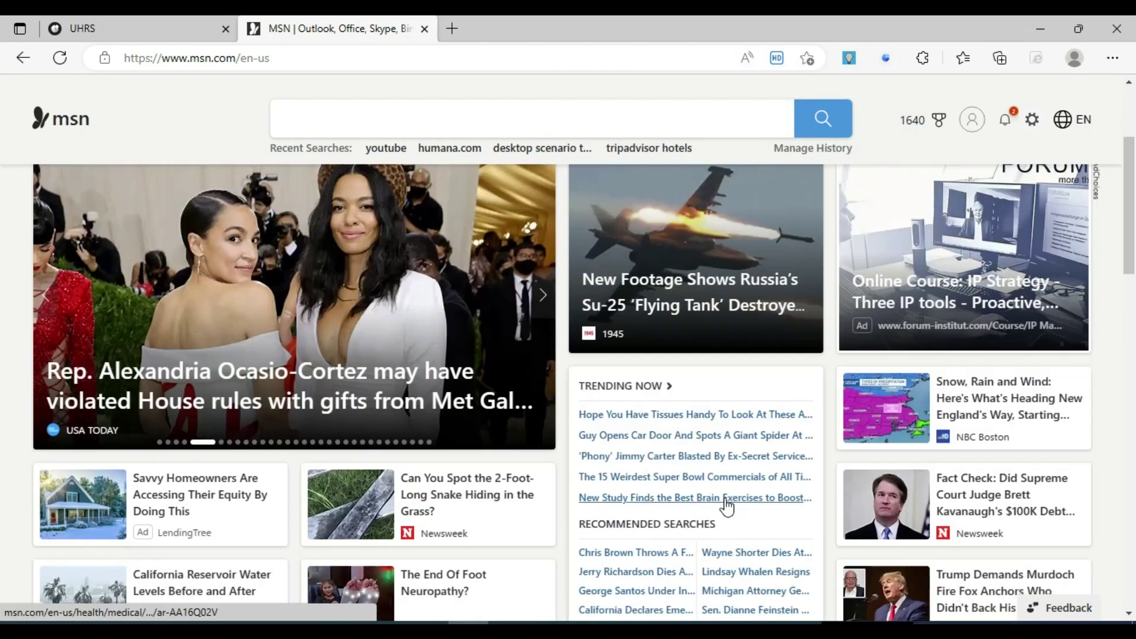
pyautogui.scroll(-5, 734, 500)
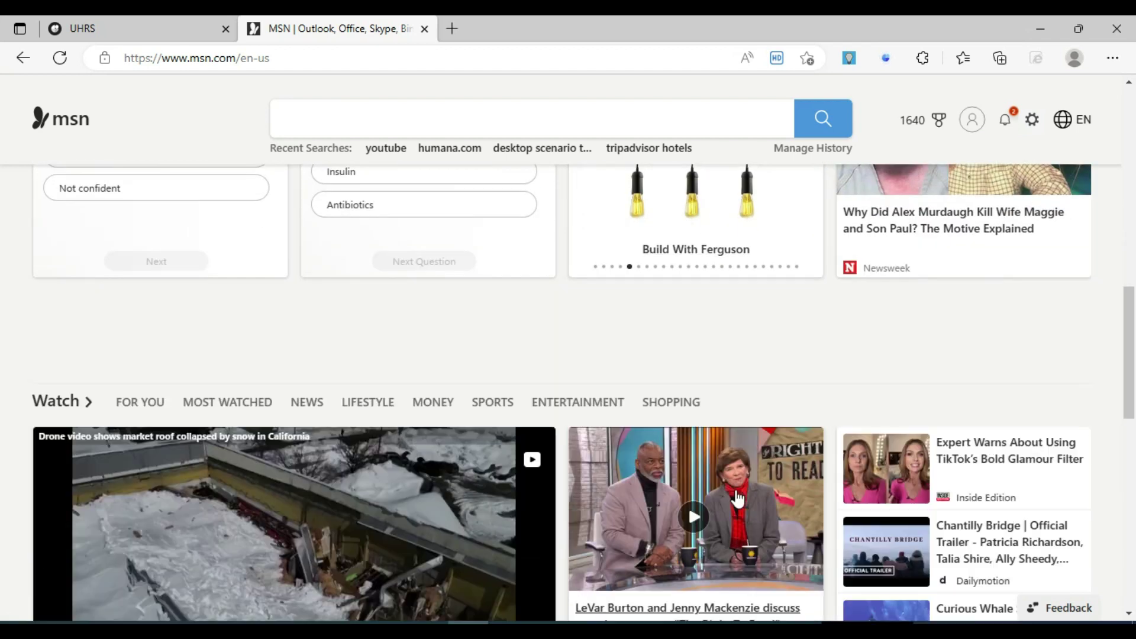
pyautogui.scroll(-4, 737, 494)
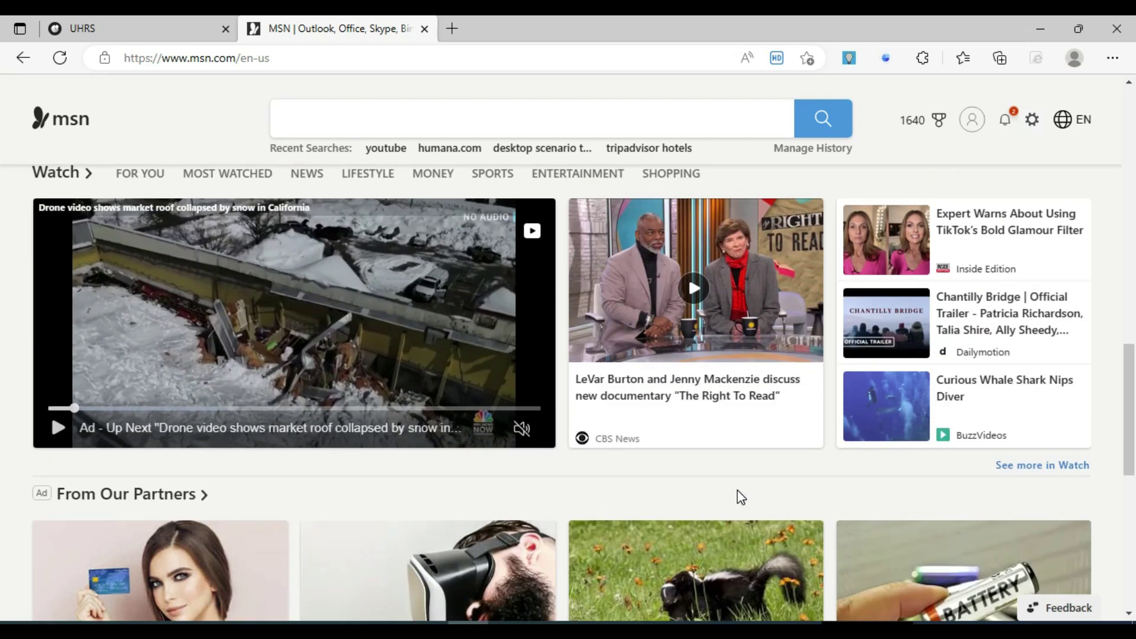
pyautogui.scroll(-3, 738, 495)
pyautogui.scroll(-8, 738, 497)
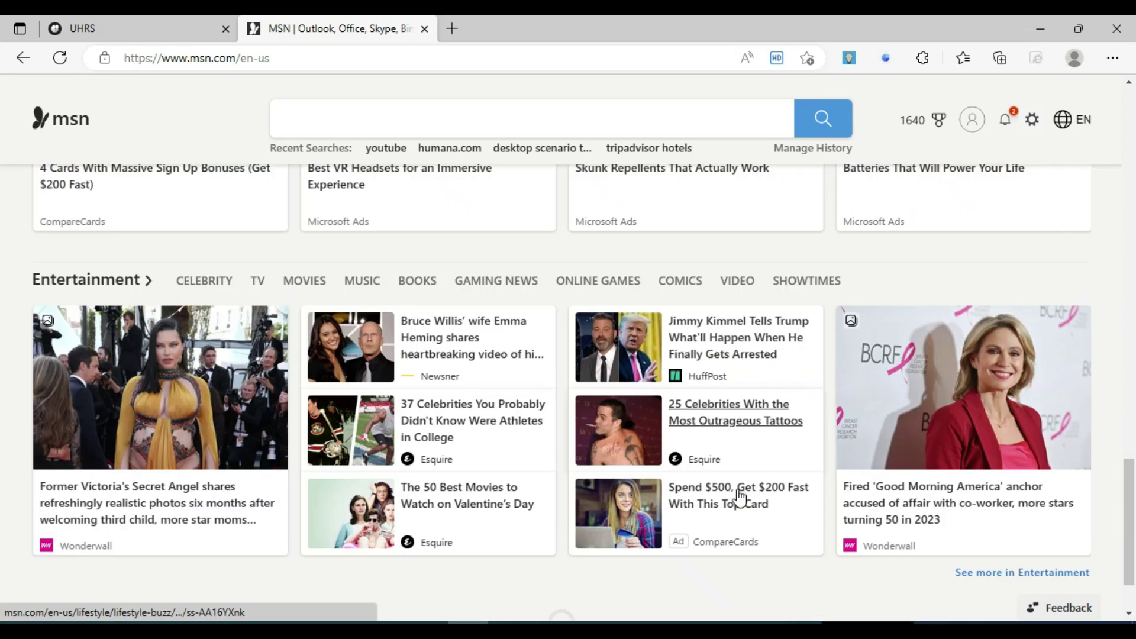
pyautogui.scroll(-4, 738, 494)
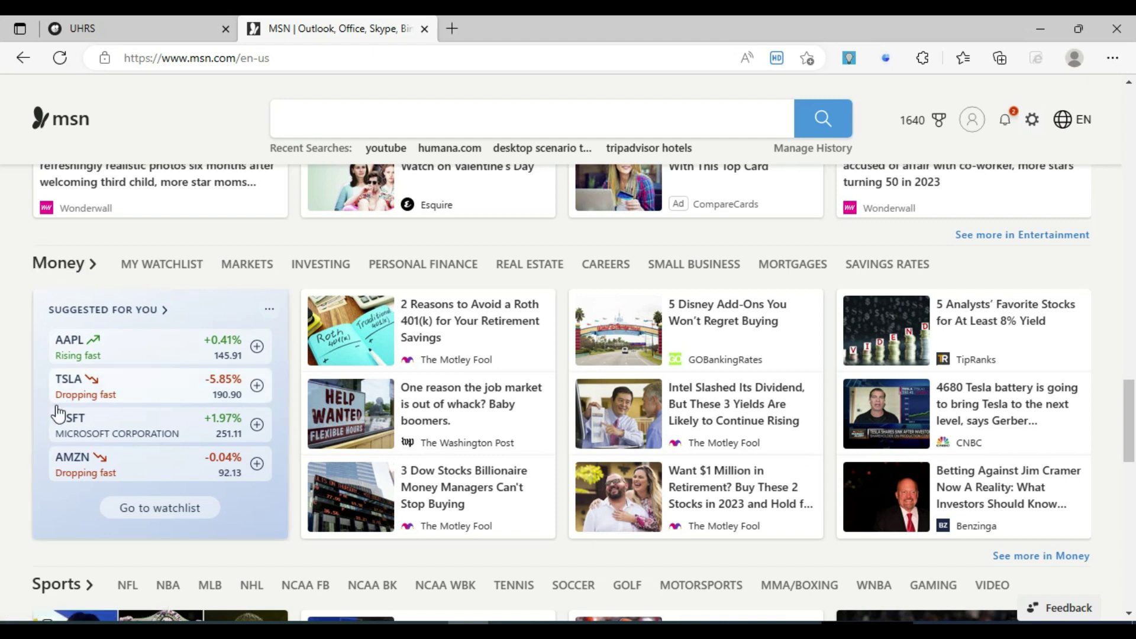
pyautogui.click(886, 58)
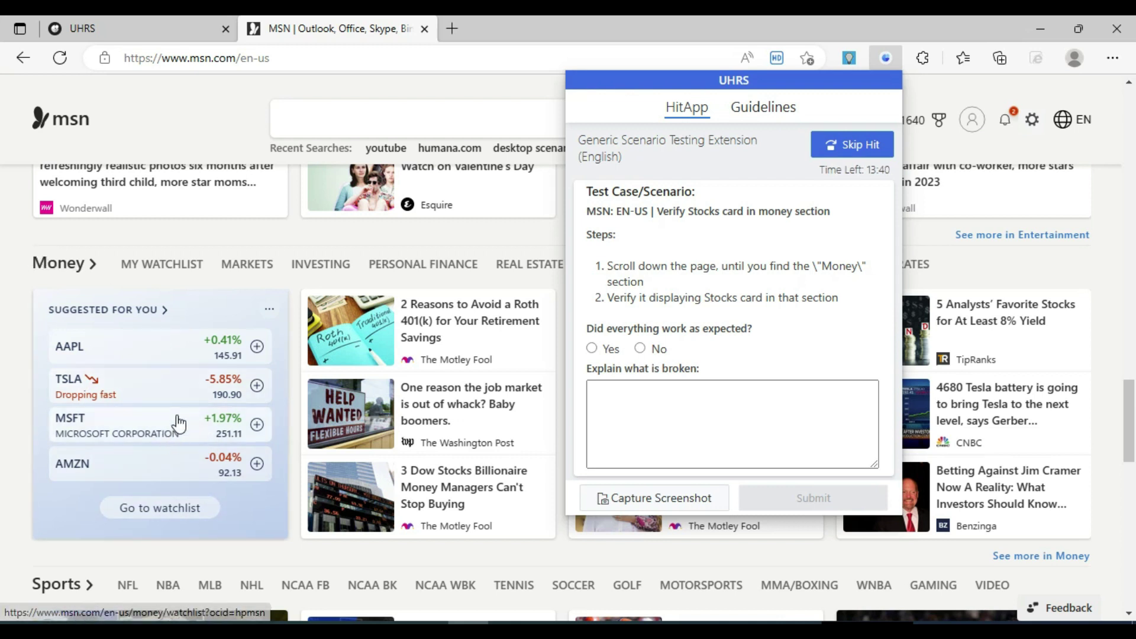
pyautogui.click(446, 234)
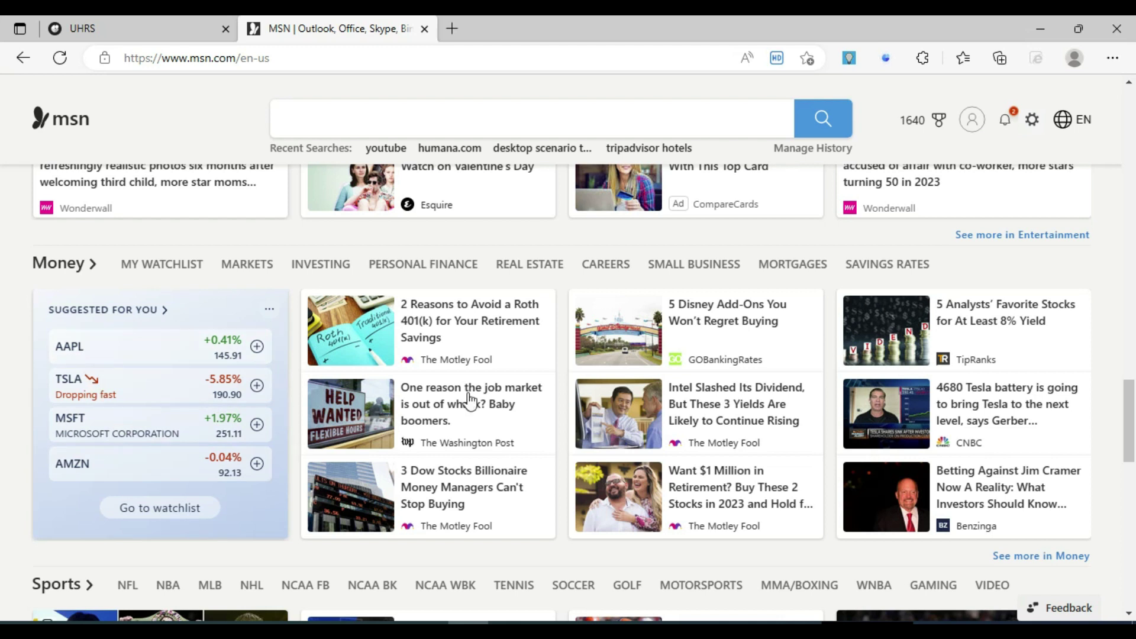
# - Answer Yes to whether everything worked as expected in the Stocks card test case and submit it
pyautogui.click(886, 57)
pyautogui.click(595, 349)
pyautogui.click(804, 498)
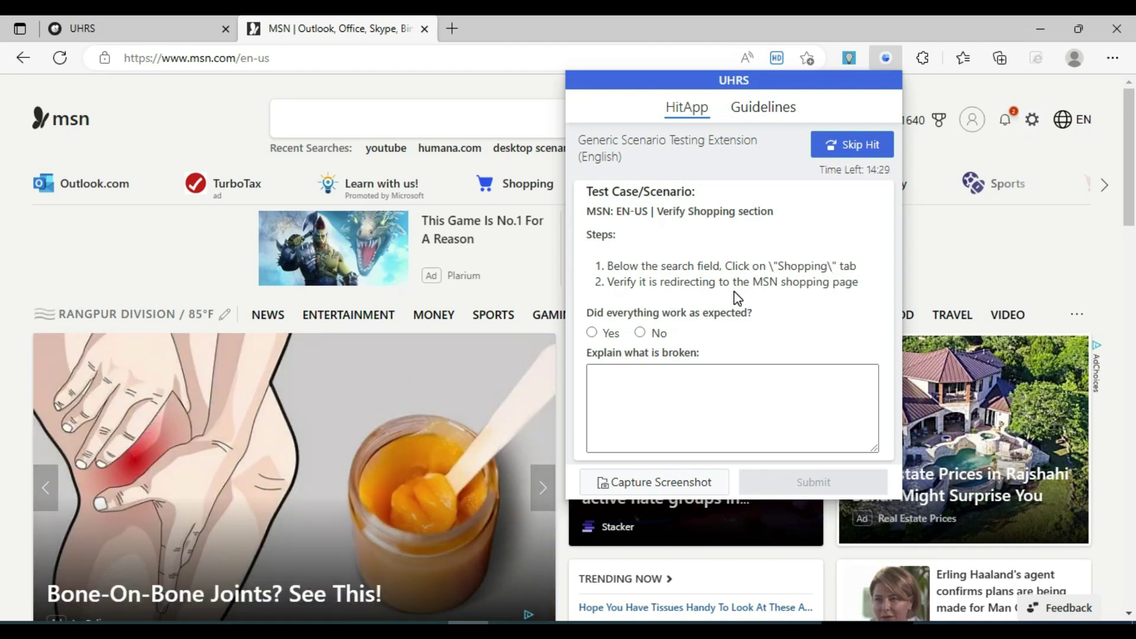
# - Check that the Shopping link below MSN's search field leads to the shopping page, and submit the test case with Yes
pyautogui.click(976, 234)
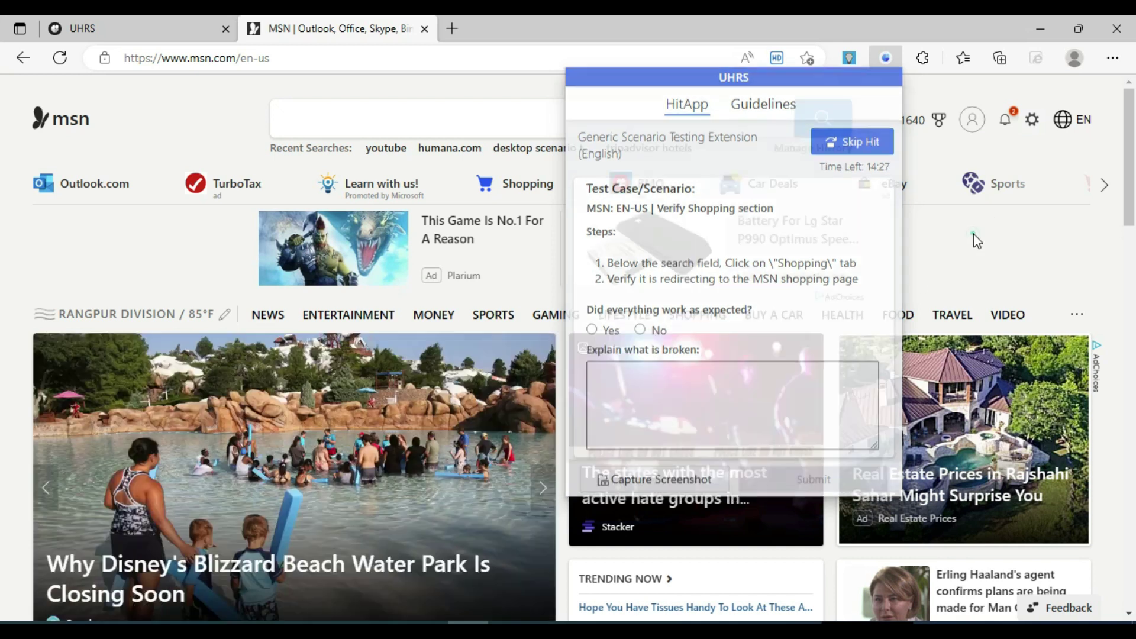
pyautogui.click(523, 188)
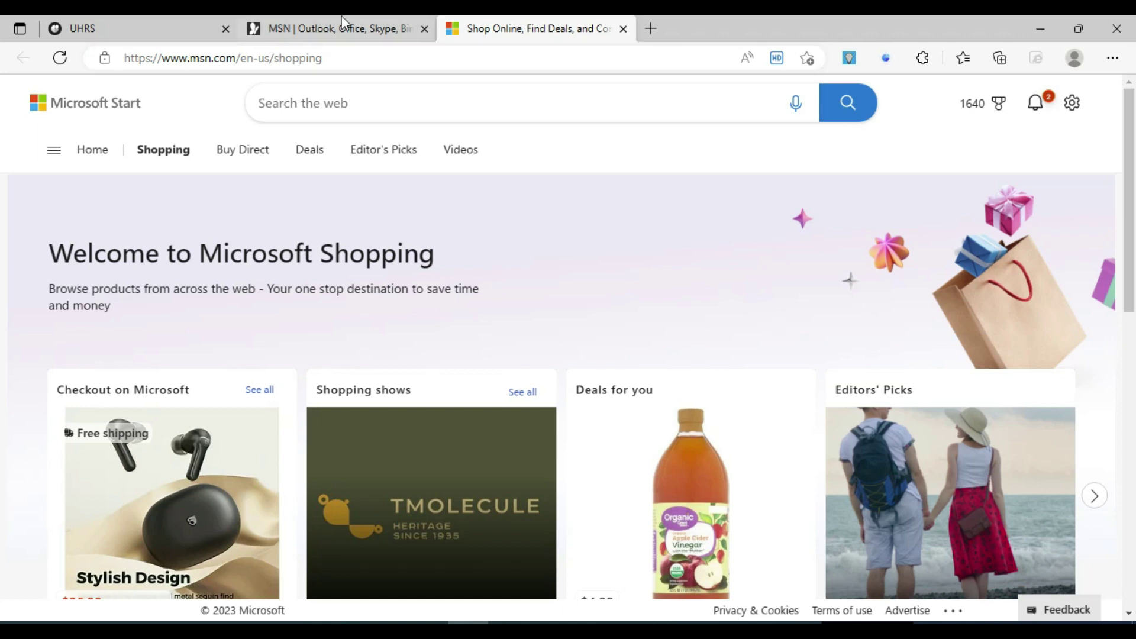
pyautogui.click(331, 28)
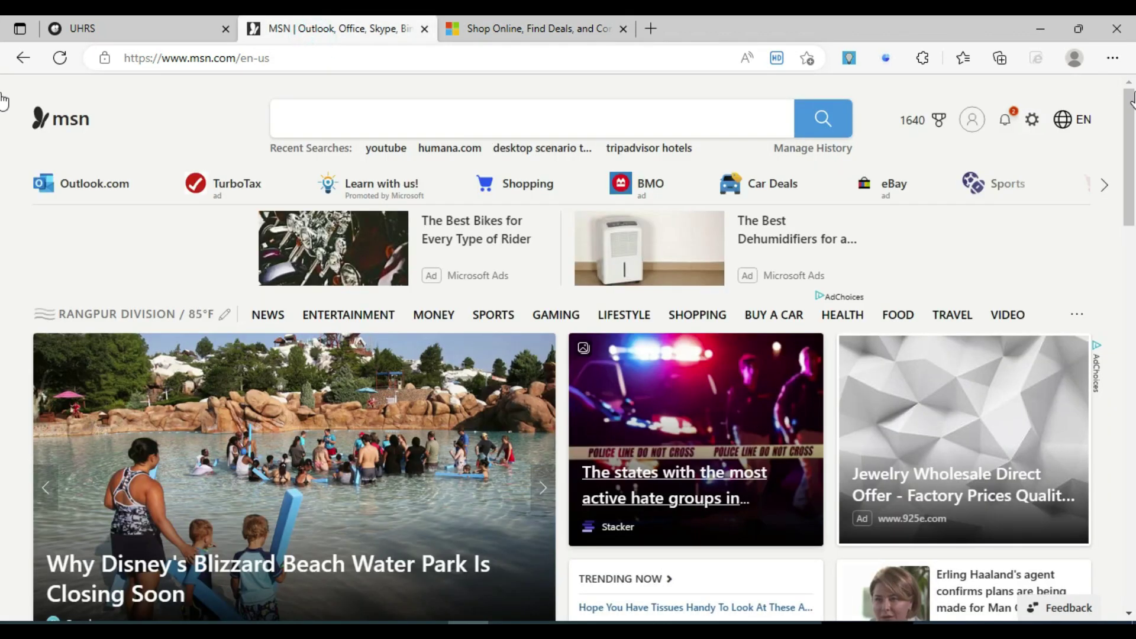
pyautogui.click(886, 58)
pyautogui.click(592, 332)
pyautogui.click(831, 483)
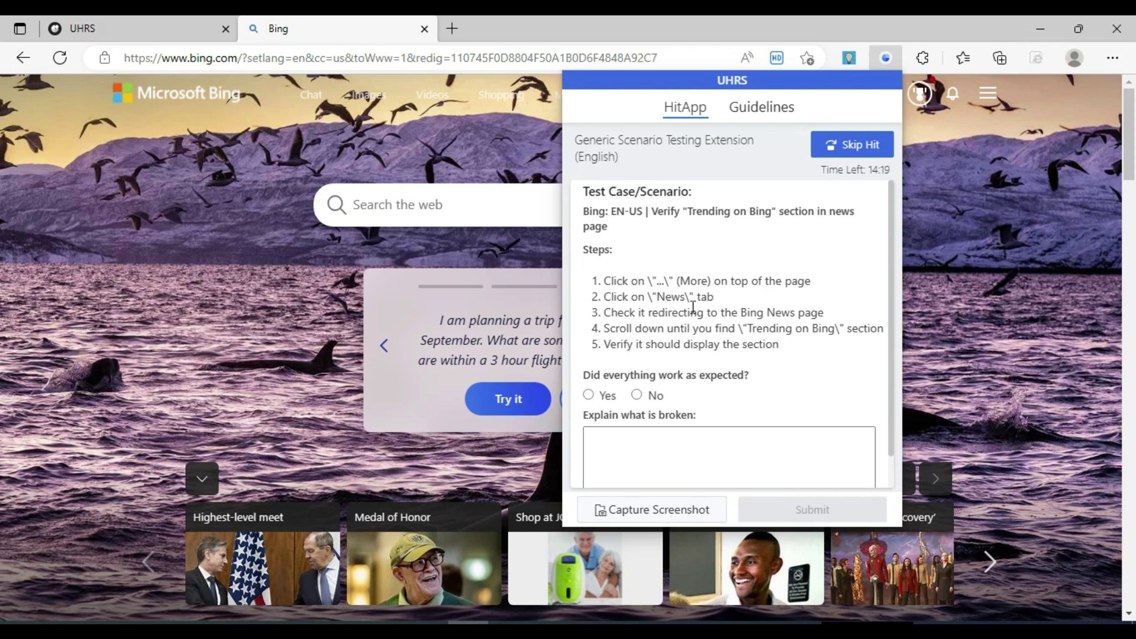
# - Following the "Trending on Bing" test case instructions, go from the Bing home page to the Bing News page
pyautogui.click(261, 165)
pyautogui.click(618, 96)
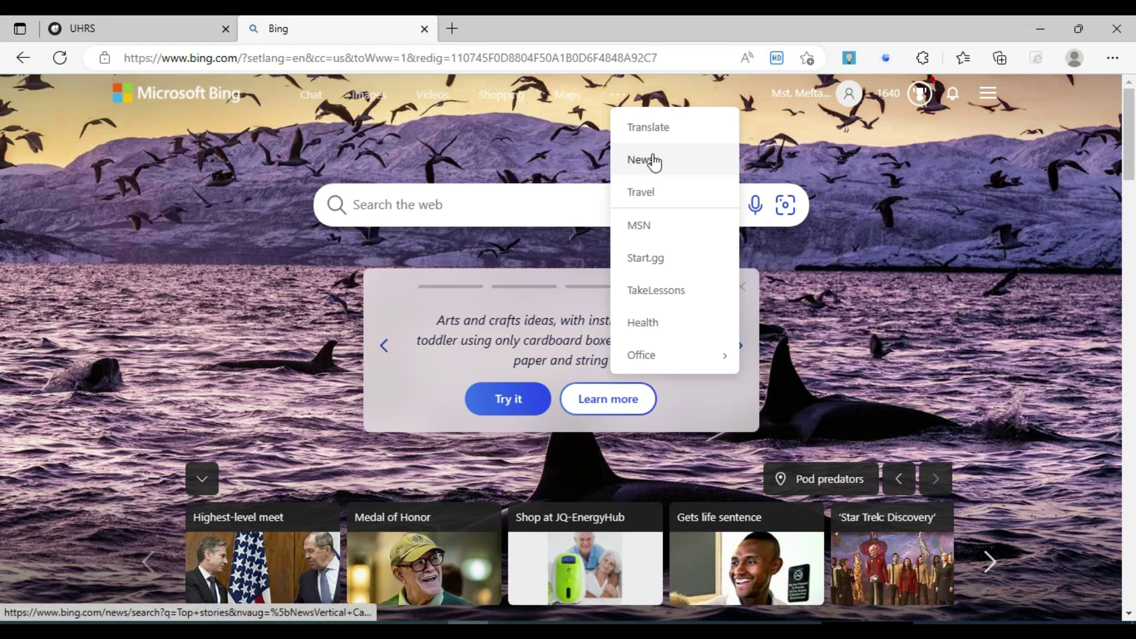
pyautogui.click(886, 58)
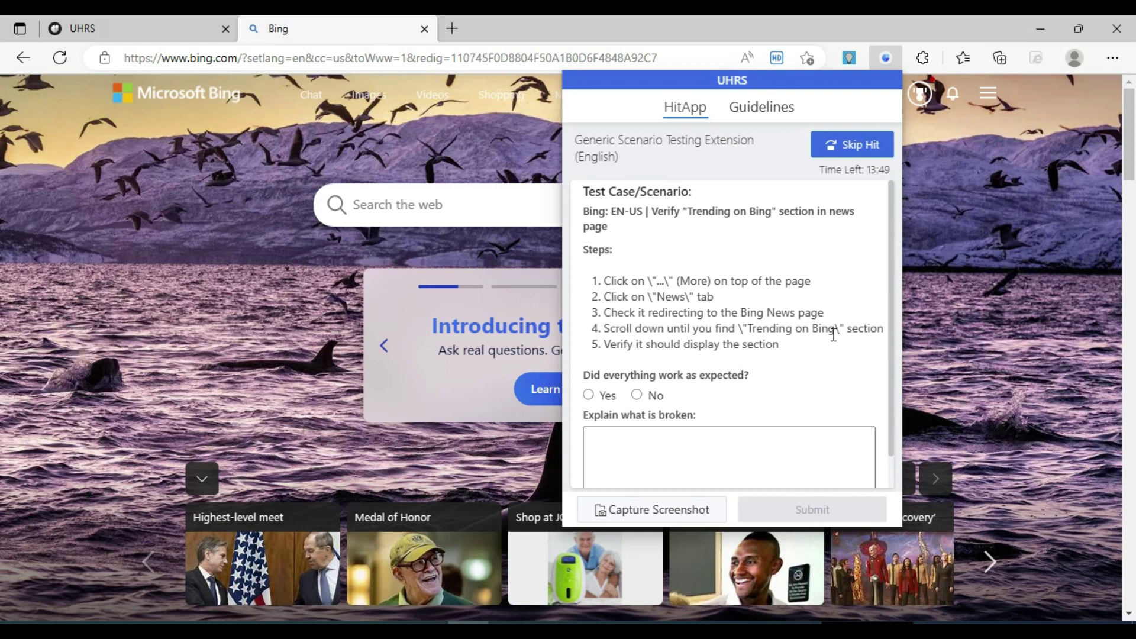
pyautogui.click(482, 152)
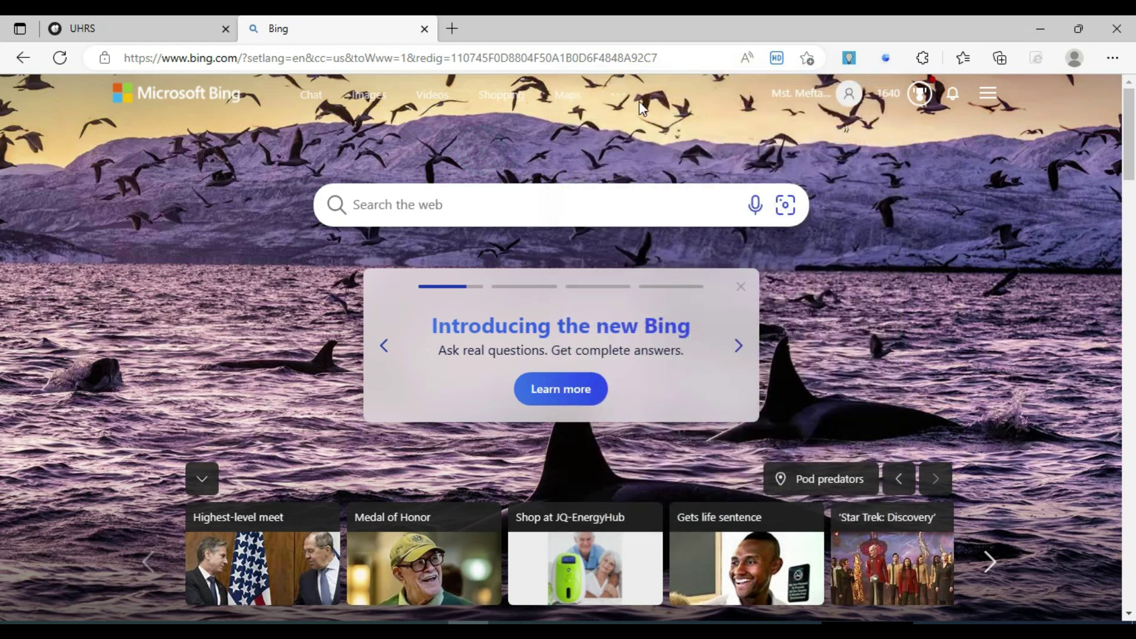
pyautogui.click(621, 97)
pyautogui.click(634, 163)
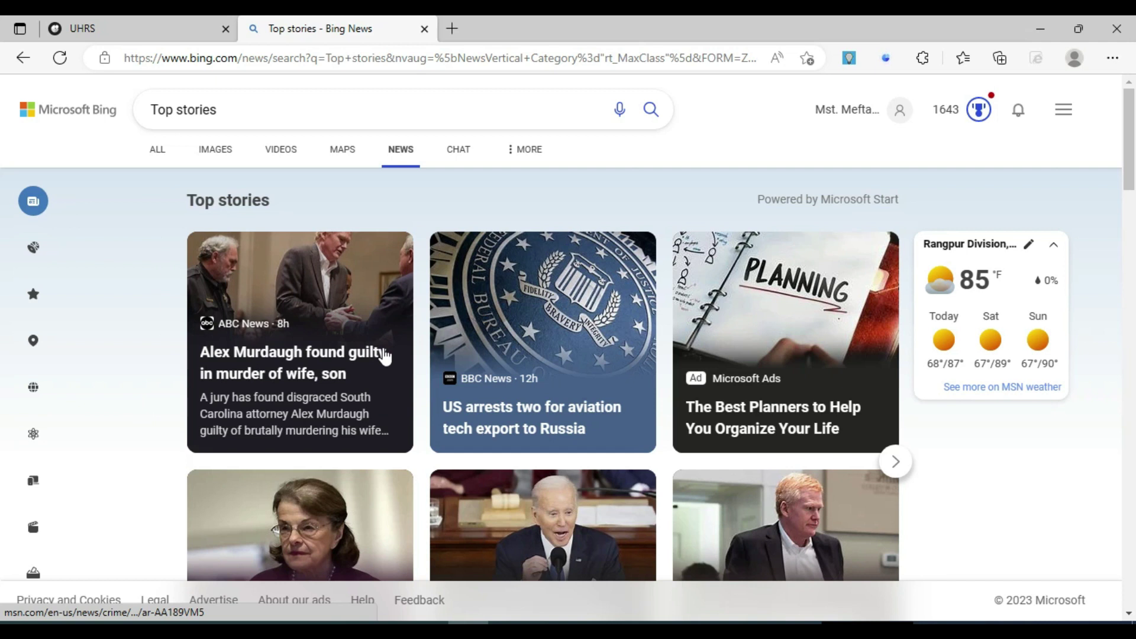
# - Find the "Trending on Bing" section on the Bing News page and examine it against the test case instructions
pyautogui.click(886, 57)
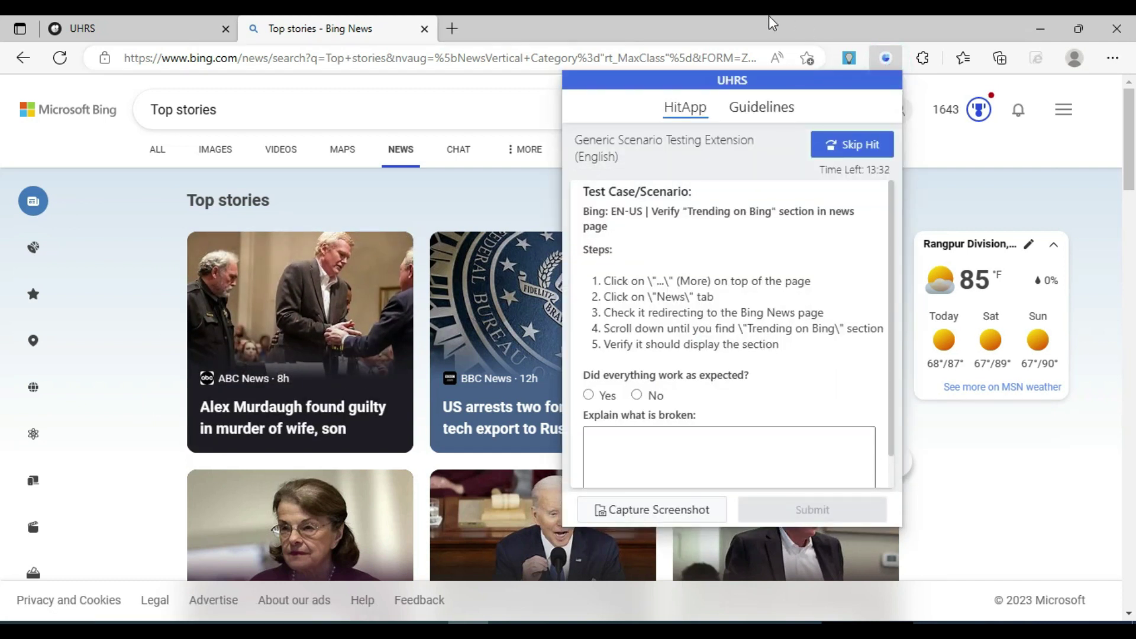
pyautogui.press('Escape')
pyautogui.scroll(-7, 237, 362)
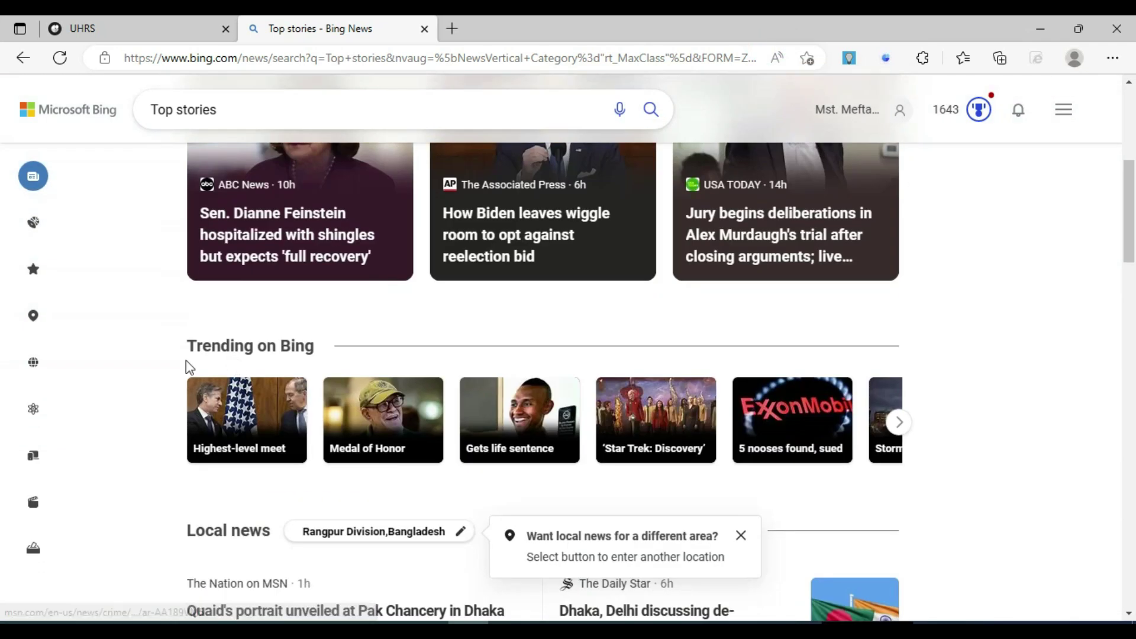
pyautogui.moveTo(196, 347); pyautogui.dragTo(313, 355)
pyautogui.click(370, 333)
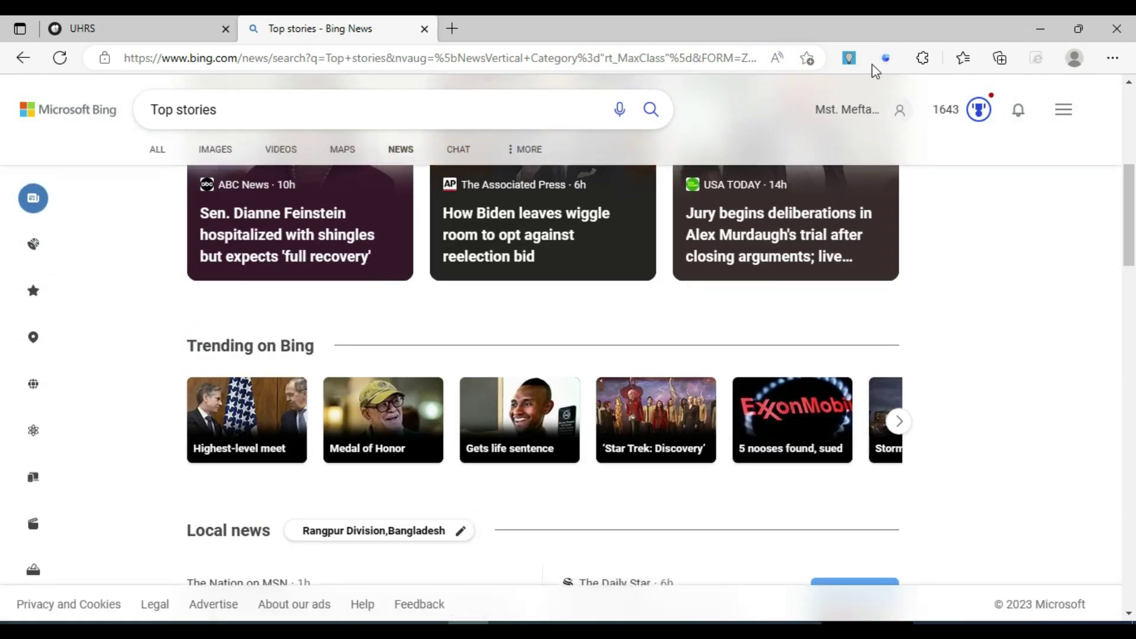
pyautogui.click(886, 58)
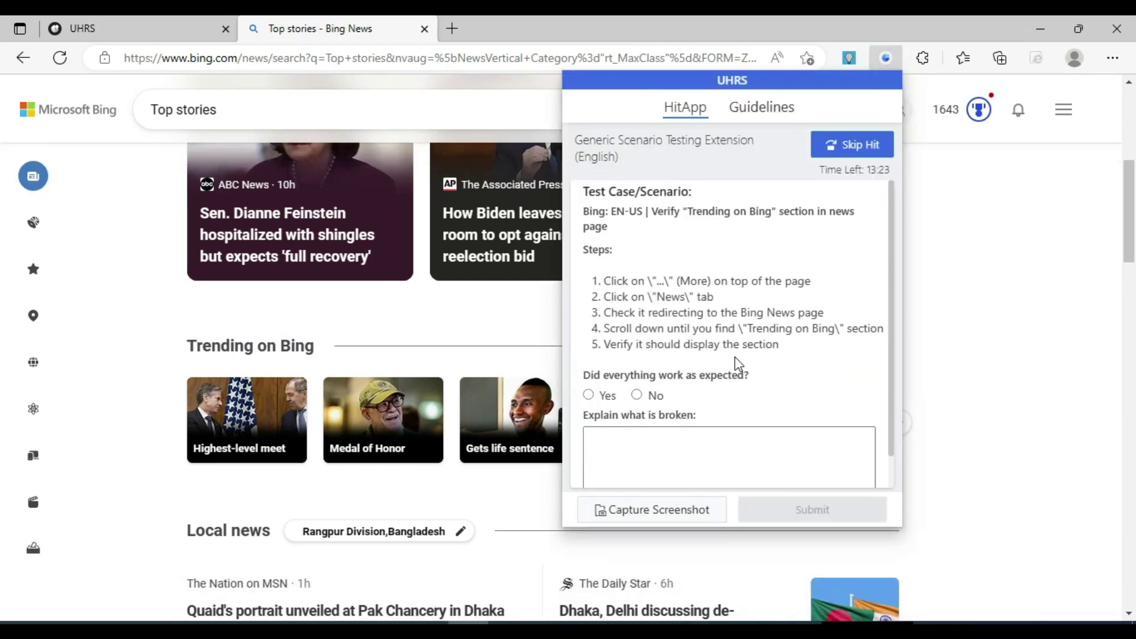
pyautogui.click(974, 319)
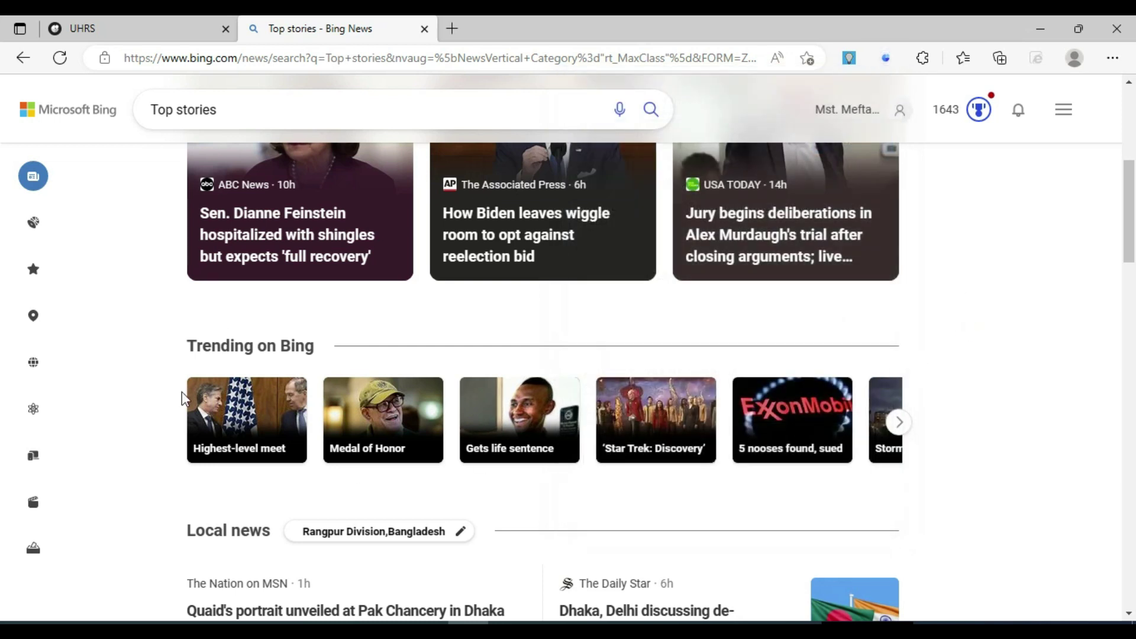
pyautogui.scroll(-3, 297, 407)
pyautogui.scroll(3, 299, 414)
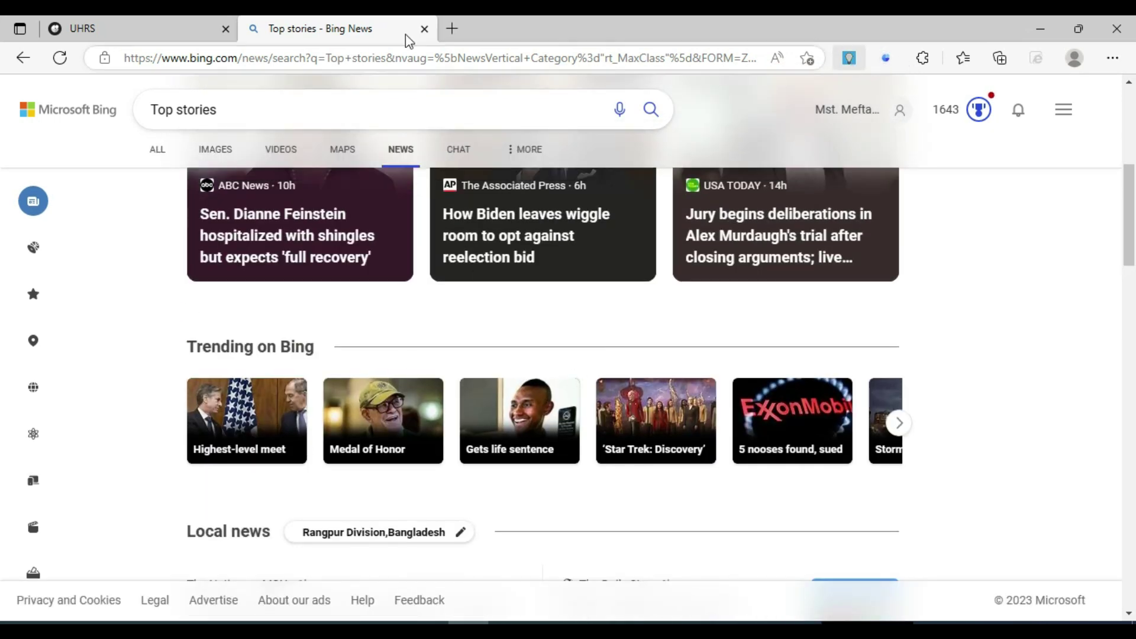
# - Answer Yes to whether everything worked as expected in the "Trending on Bing" test case and submit it
pyautogui.click(885, 58)
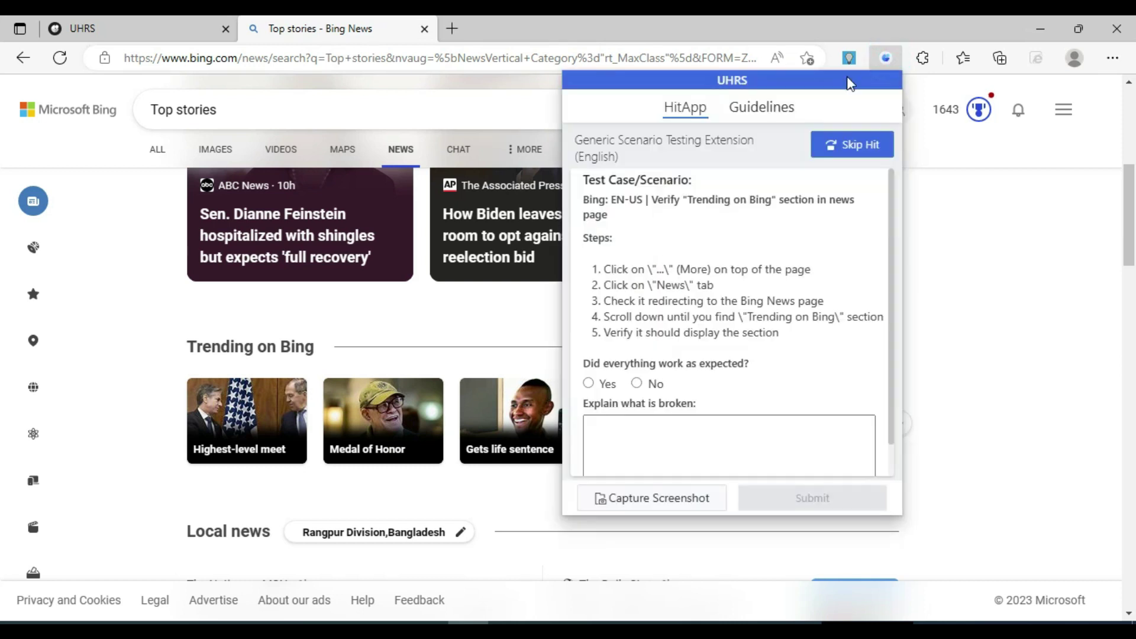
pyautogui.click(588, 394)
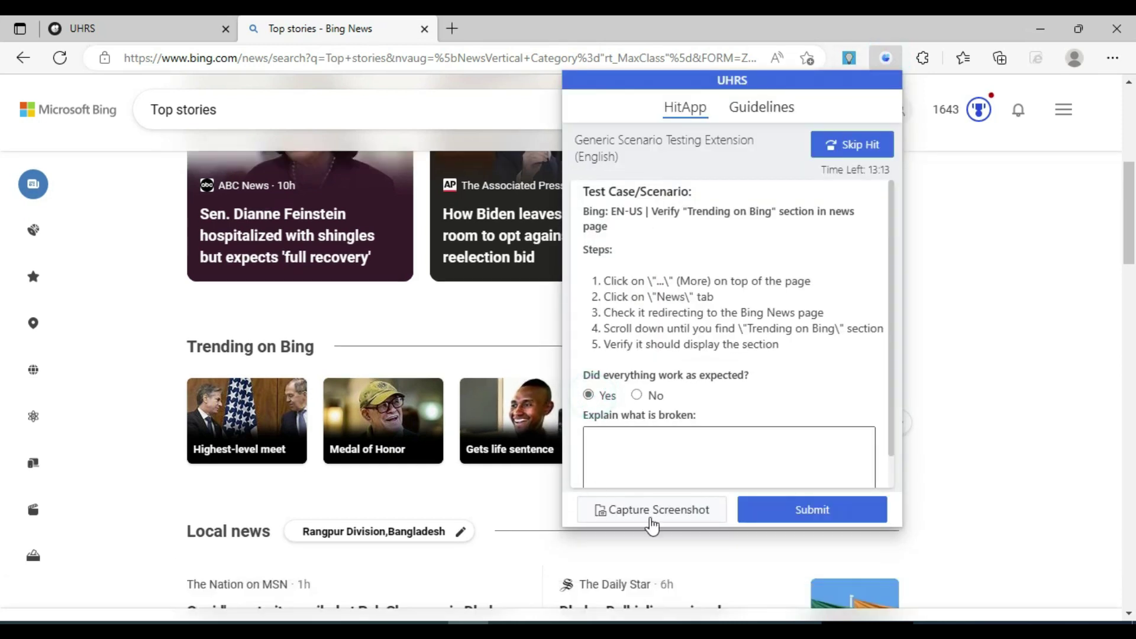
pyautogui.click(816, 513)
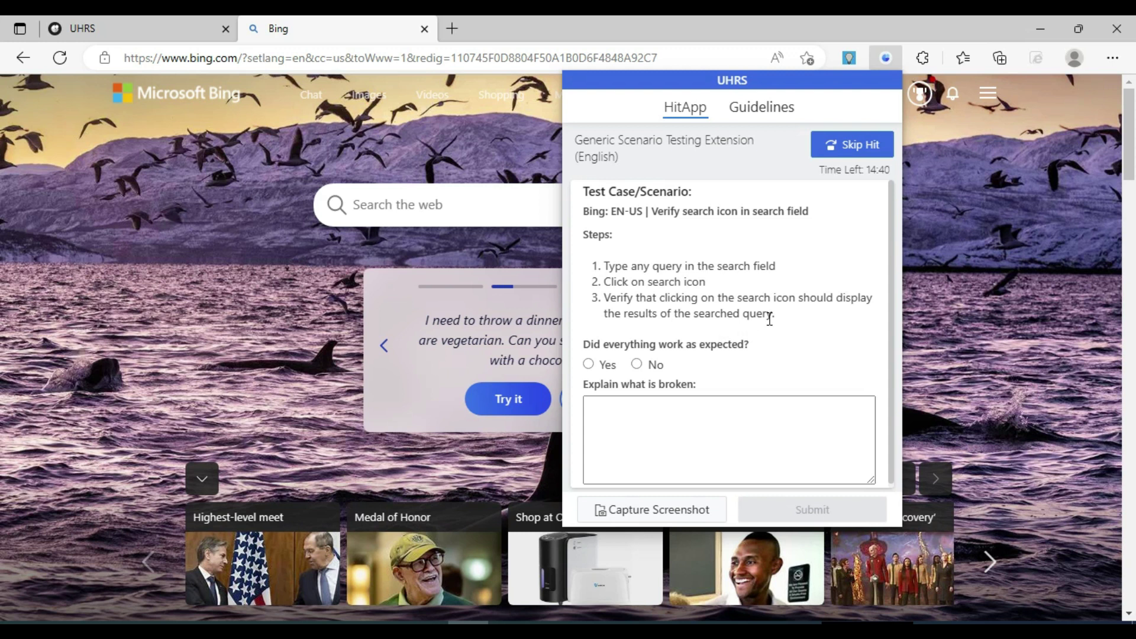
# - Search Bing for "uhrs" using the search icon, as the search icon test case instructs
pyautogui.click(439, 205)
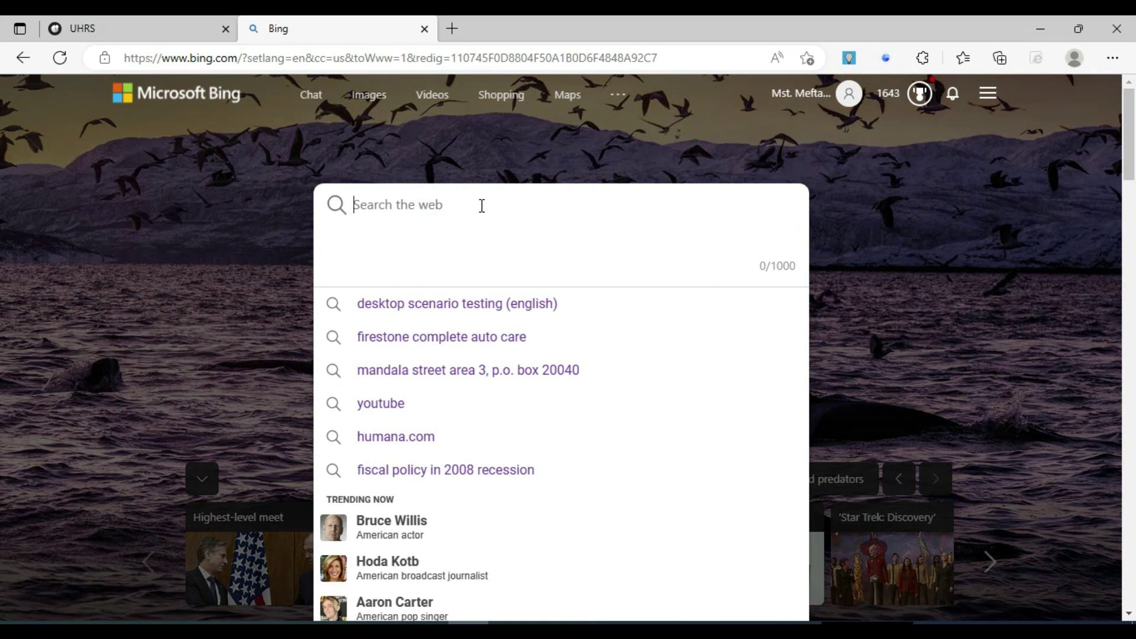
pyautogui.write('uhrs')
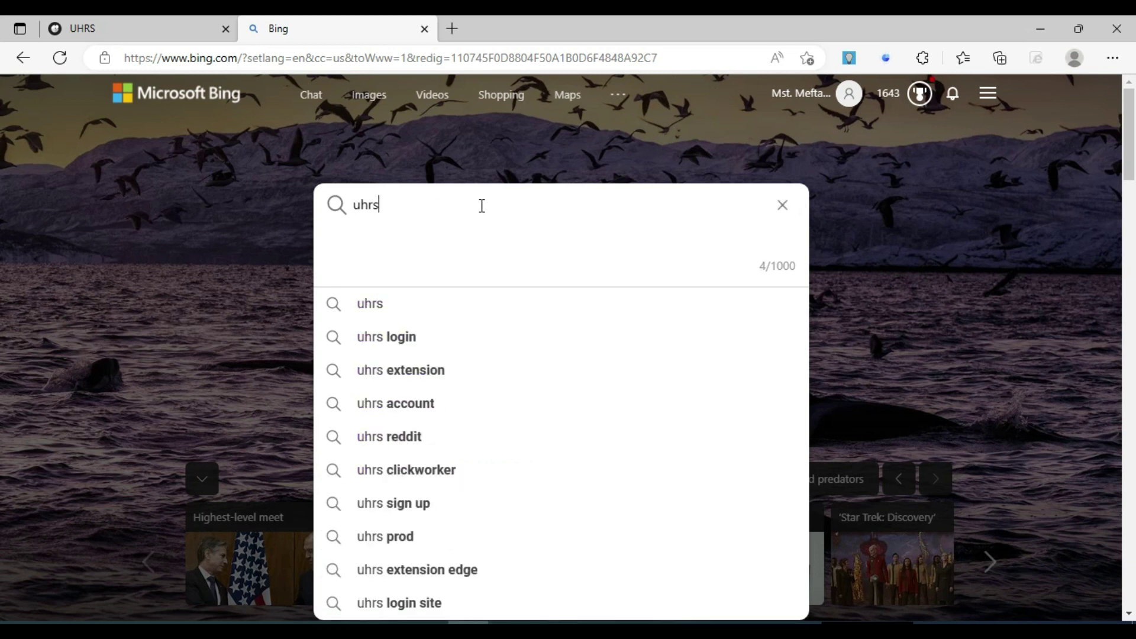
pyautogui.click(885, 58)
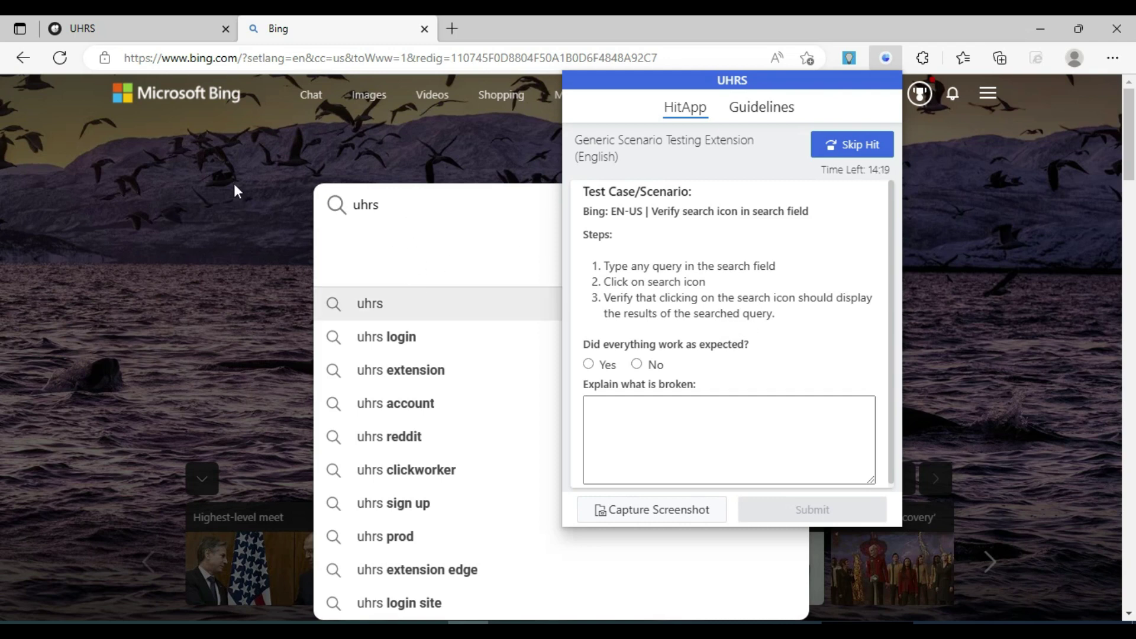
pyautogui.click(228, 203)
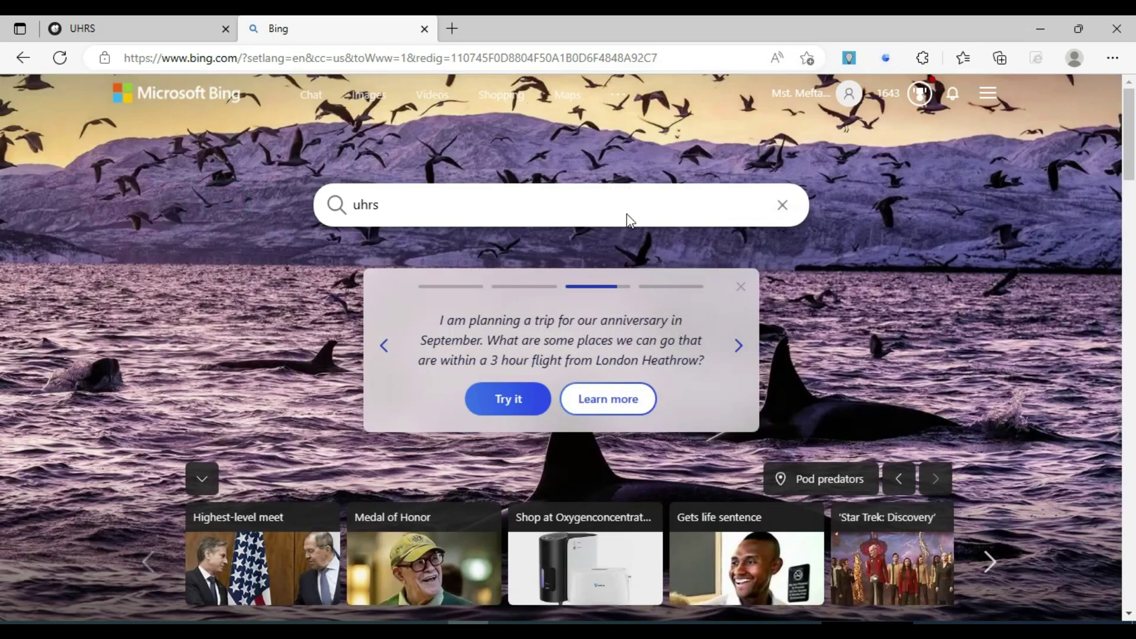
pyautogui.click(459, 212)
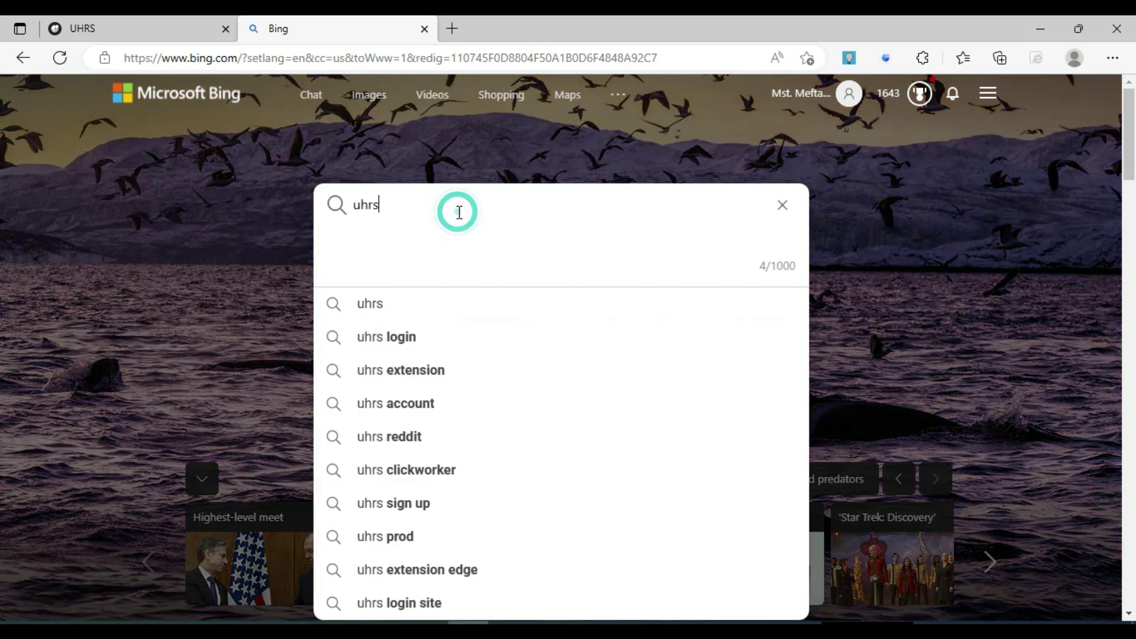
pyautogui.click(335, 207)
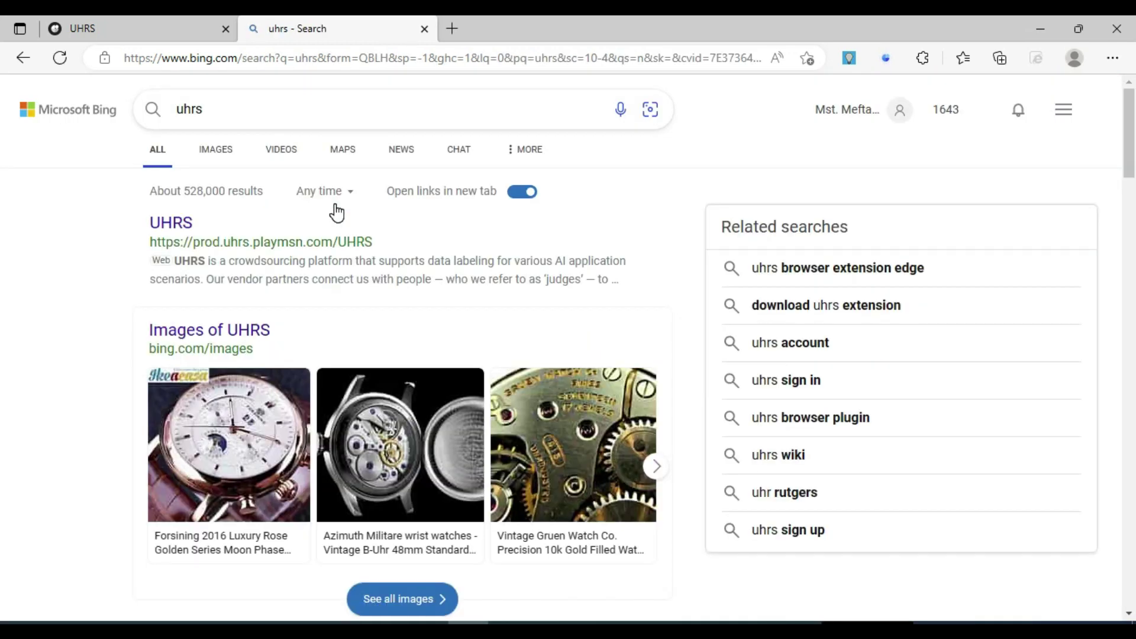
# - Examine the Bing results page to check that it displays results for the "uhrs" query
pyautogui.scroll(-5, 243, 296)
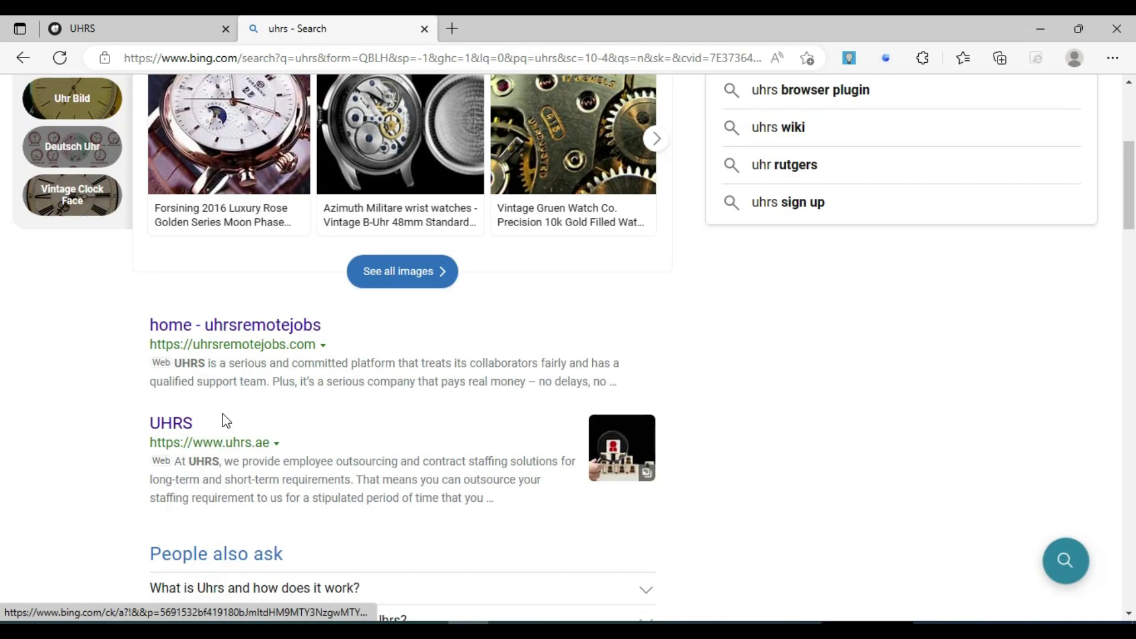
pyautogui.scroll(-15, 223, 472)
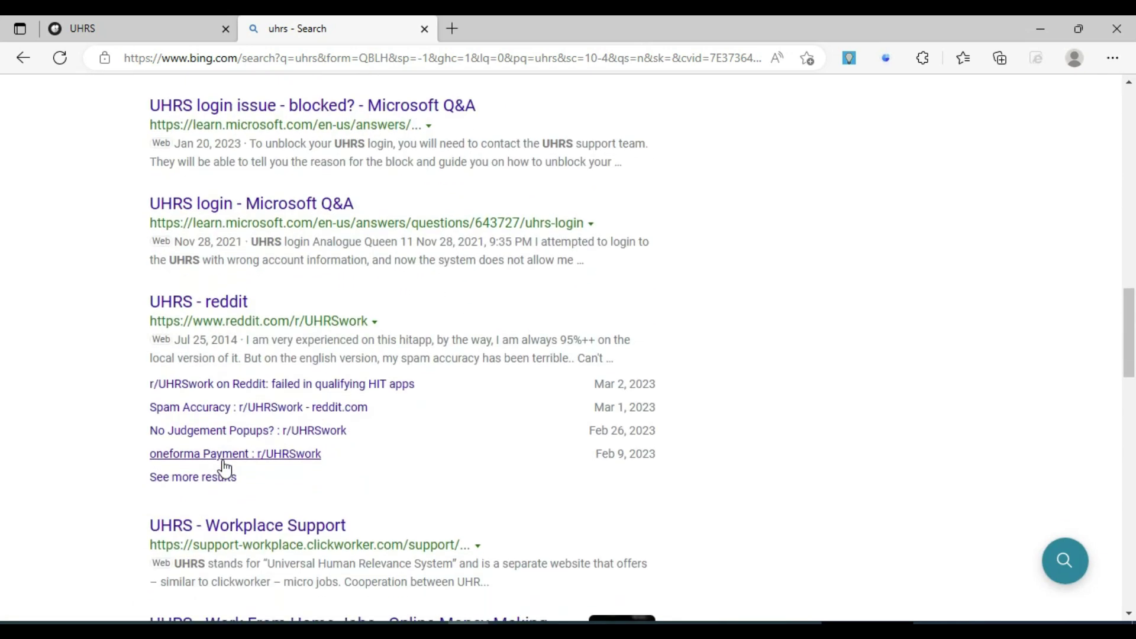
pyautogui.scroll(2, 223, 472)
pyautogui.scroll(15, 223, 474)
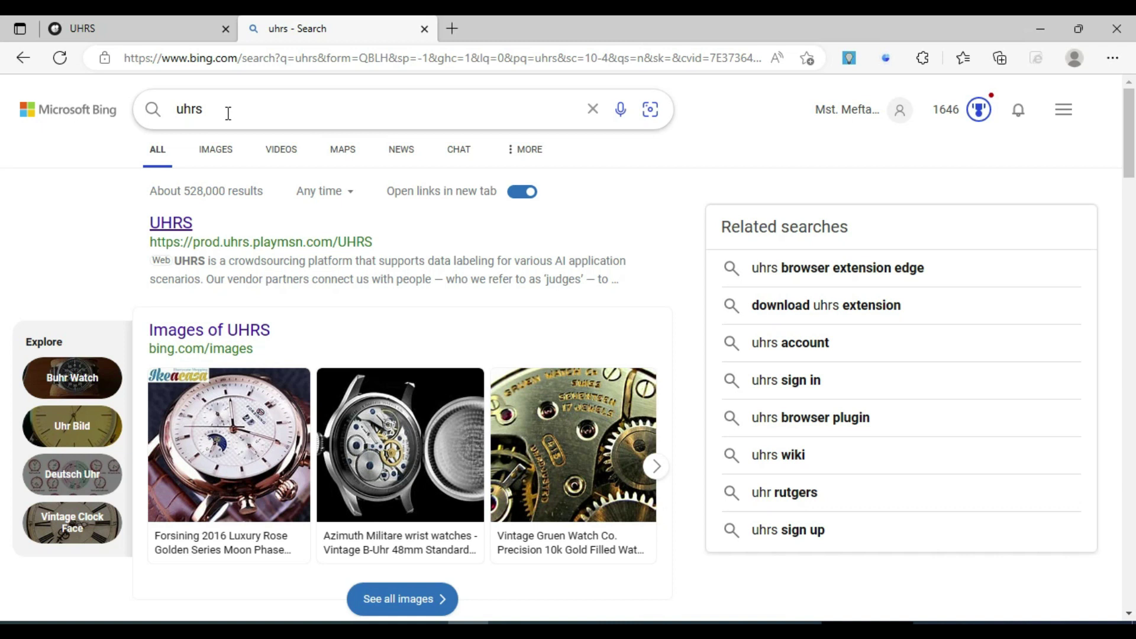
pyautogui.click(226, 108)
pyautogui.click(243, 109)
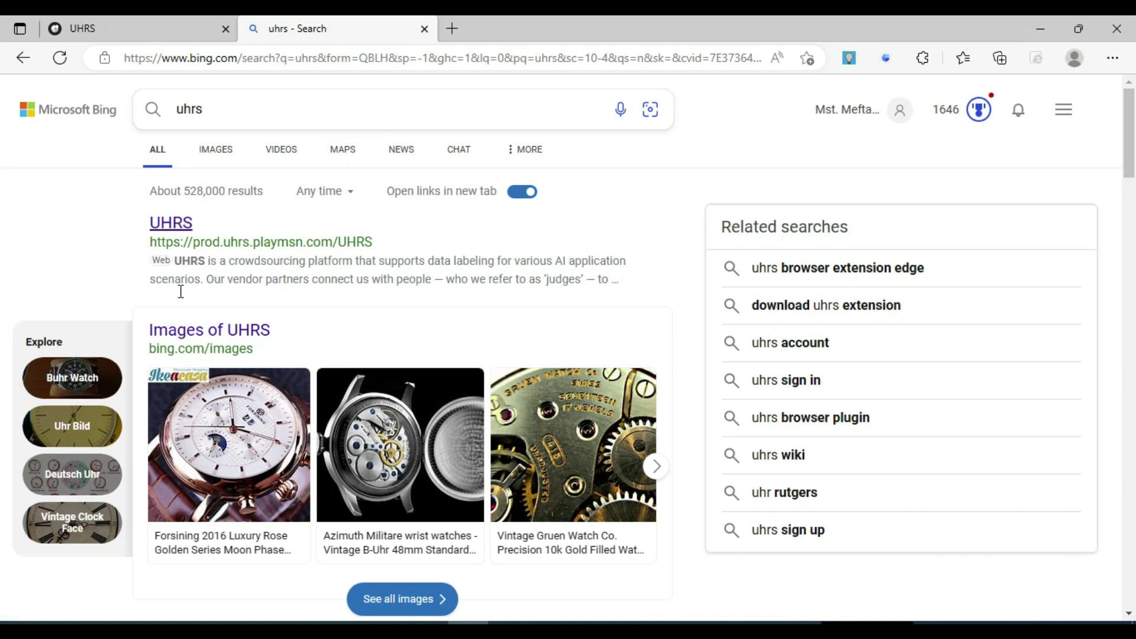
pyautogui.scroll(-4, 218, 423)
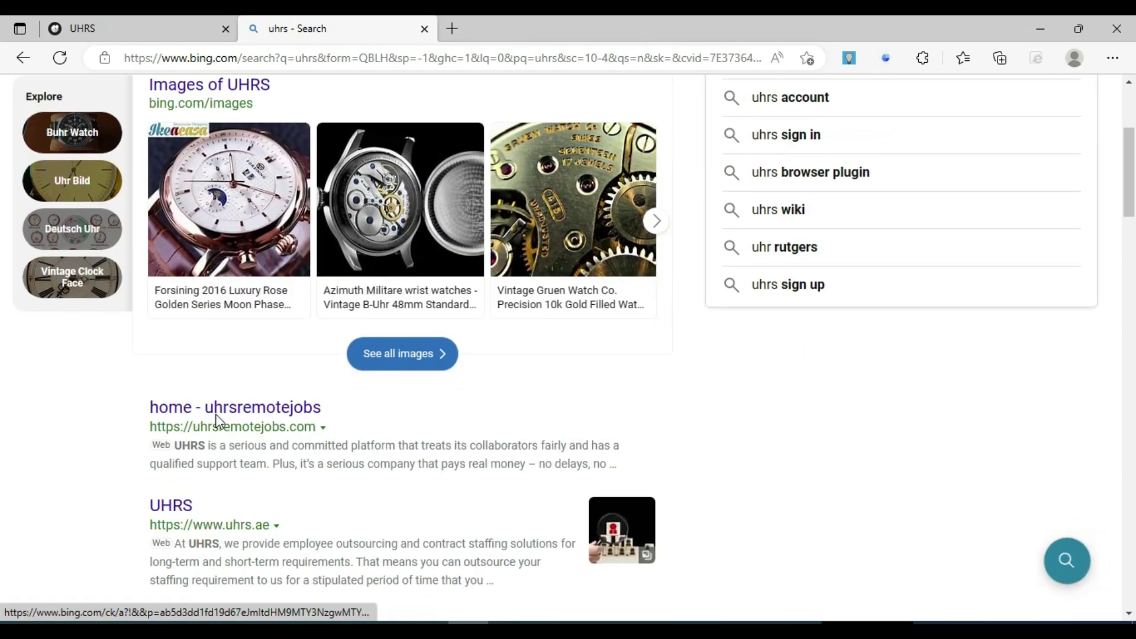
pyautogui.scroll(6, 296, 426)
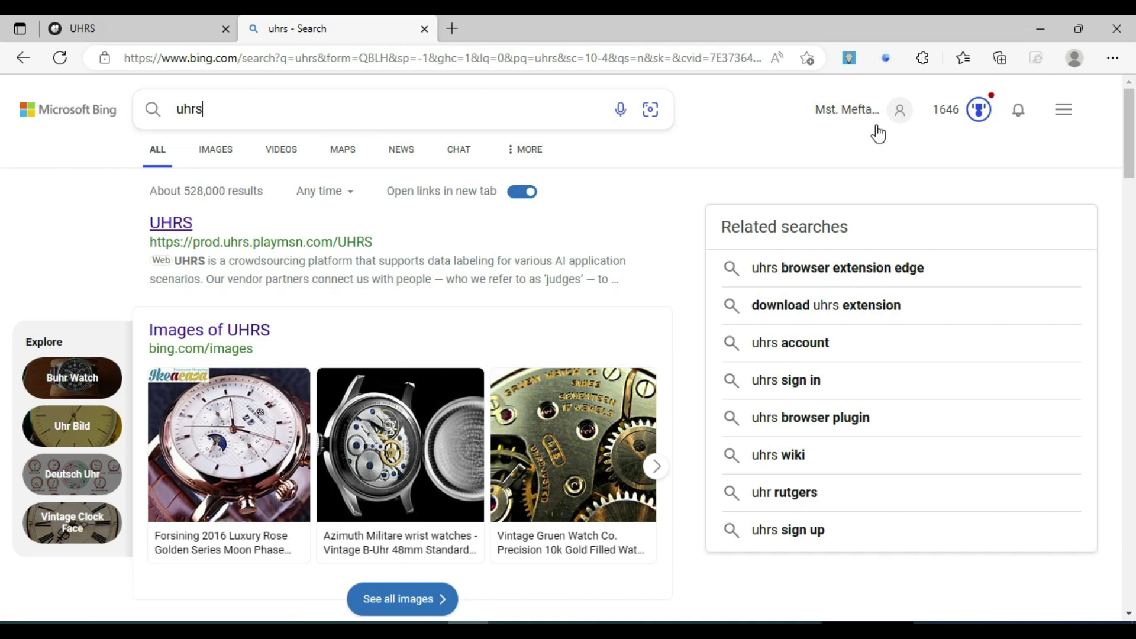
# - Answer Yes to whether everything worked as expected in the search icon test case and submit it
pyautogui.click(886, 58)
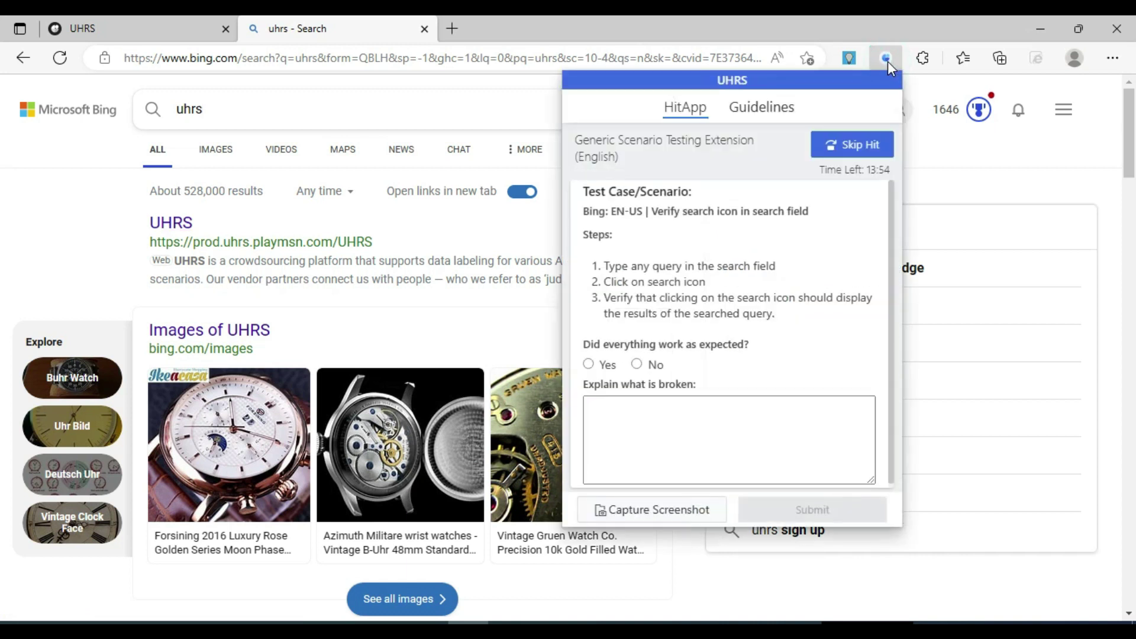
pyautogui.click(588, 364)
pyautogui.click(819, 512)
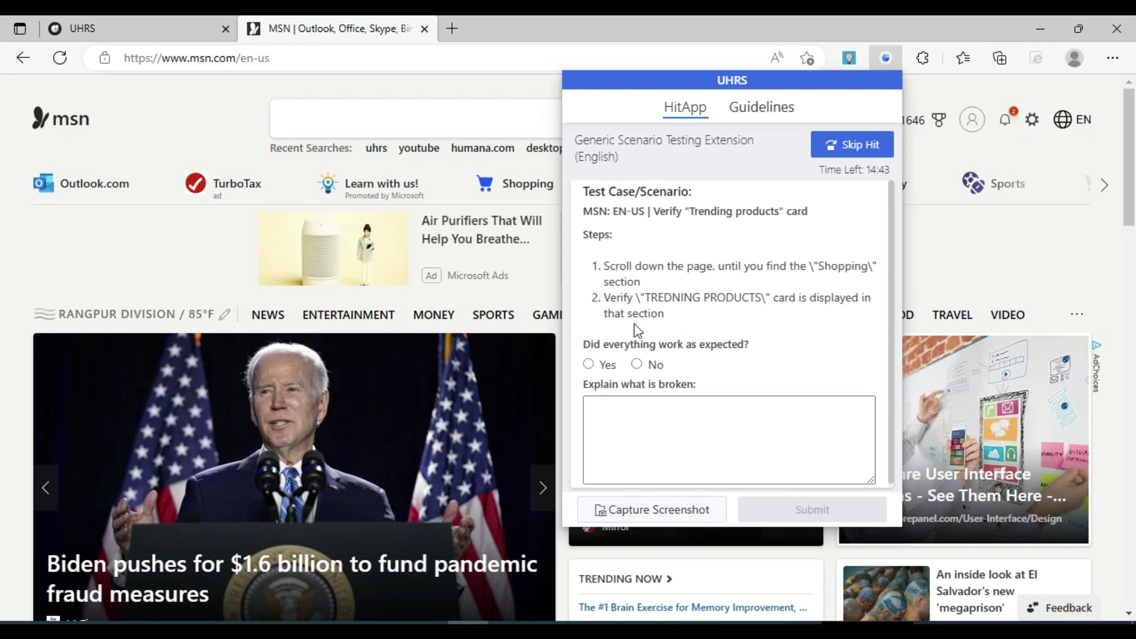
# - Find the Shopping section on the MSN page and check it for the TRENDING PRODUCTS card
pyautogui.click(165, 119)
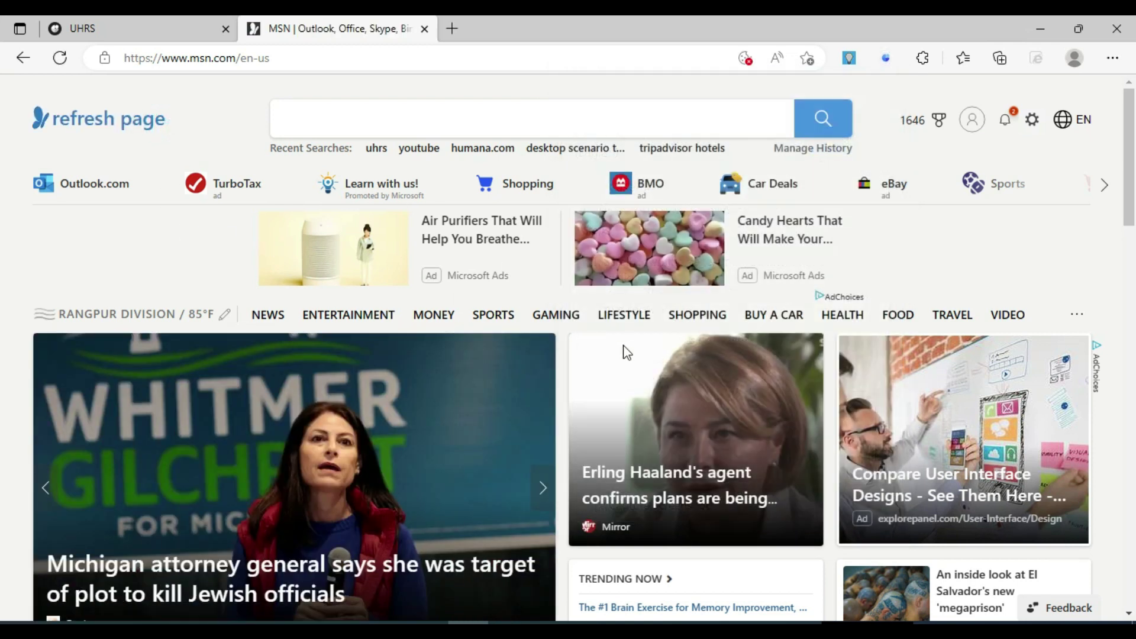
pyautogui.scroll(-5, 622, 349)
pyautogui.scroll(-5, 504, 354)
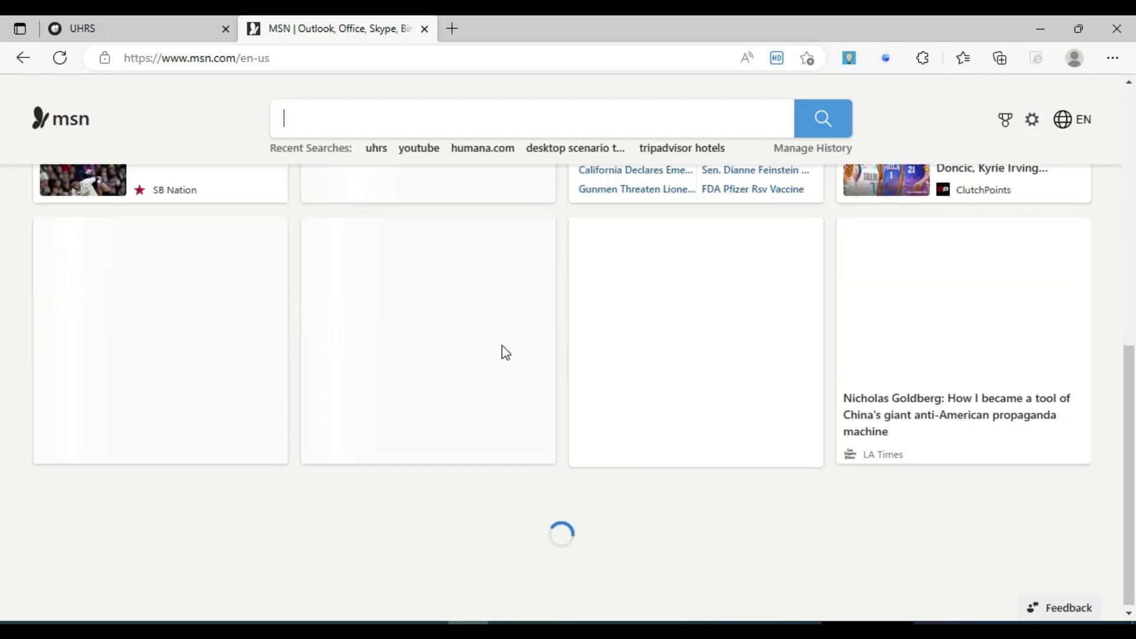
pyautogui.scroll(-8, 503, 353)
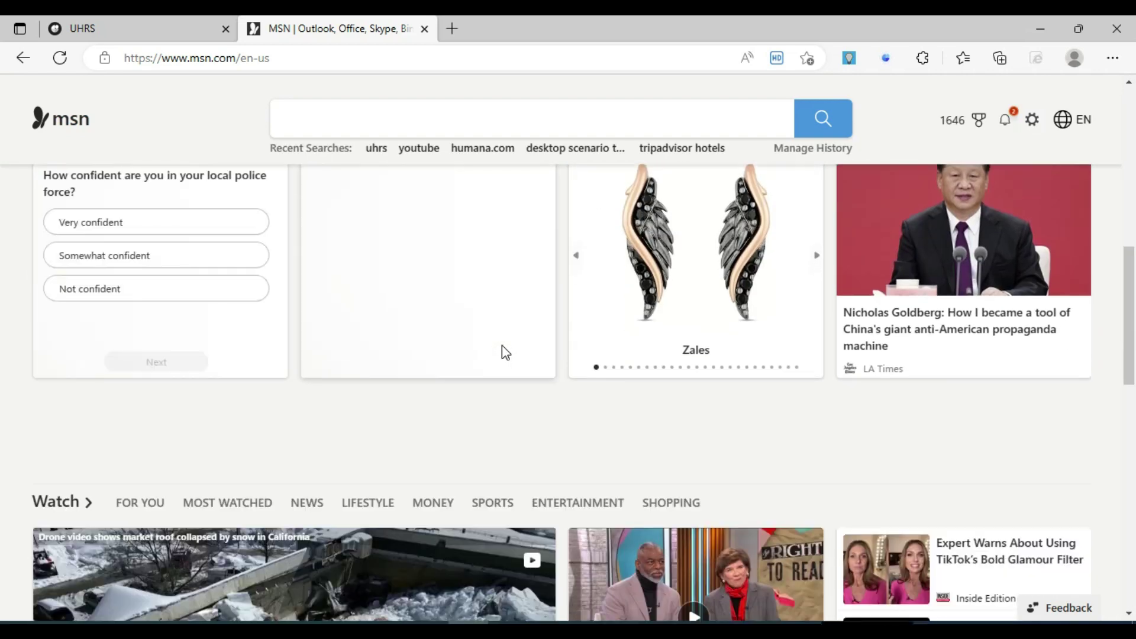
pyautogui.scroll(-3, 503, 354)
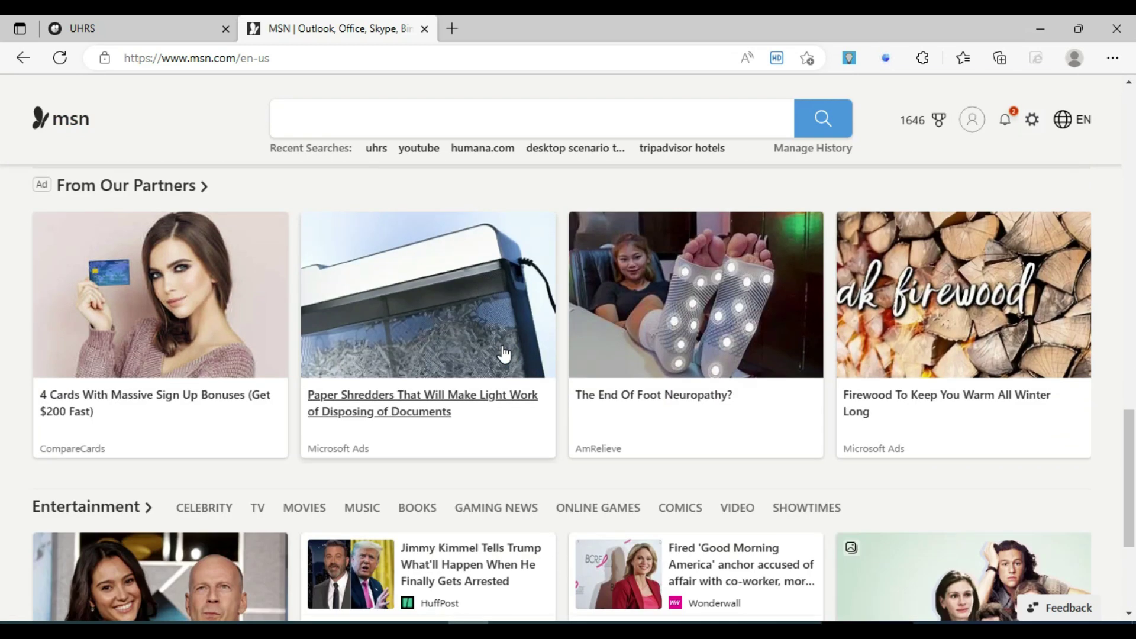
pyautogui.scroll(-7, 504, 354)
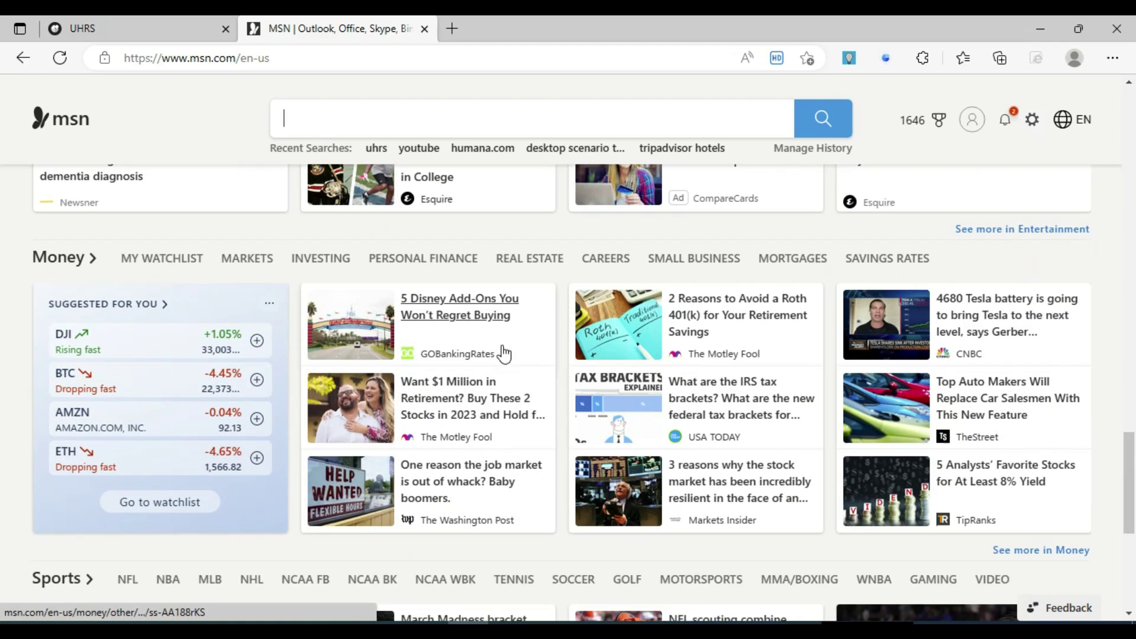
pyautogui.scroll(-3, 503, 353)
pyautogui.scroll(3, 504, 353)
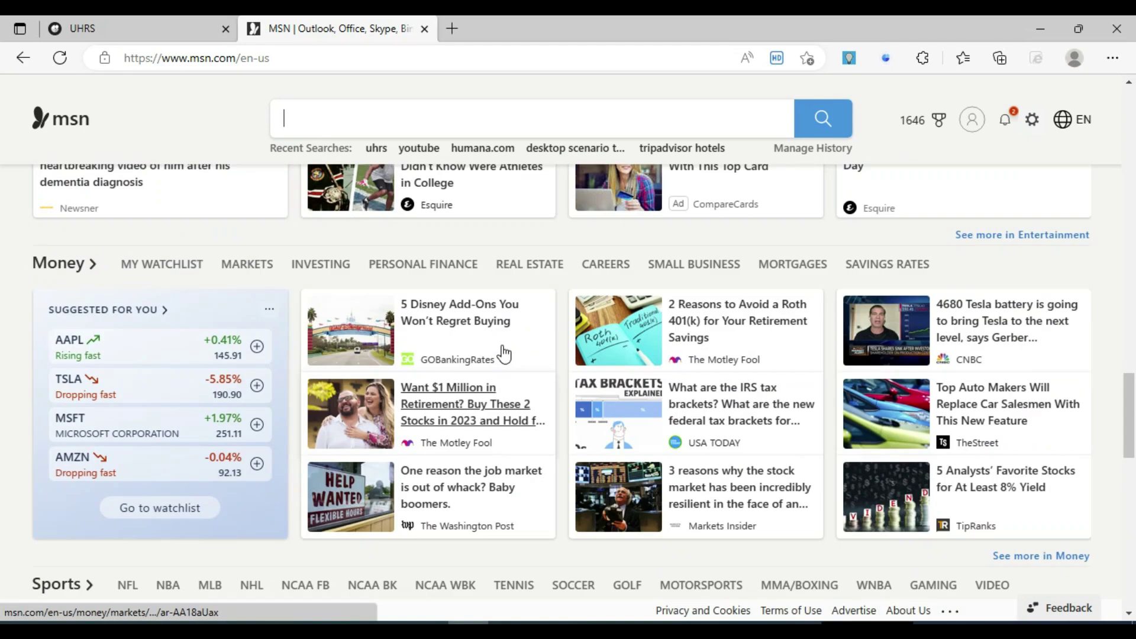
pyautogui.scroll(5, 504, 353)
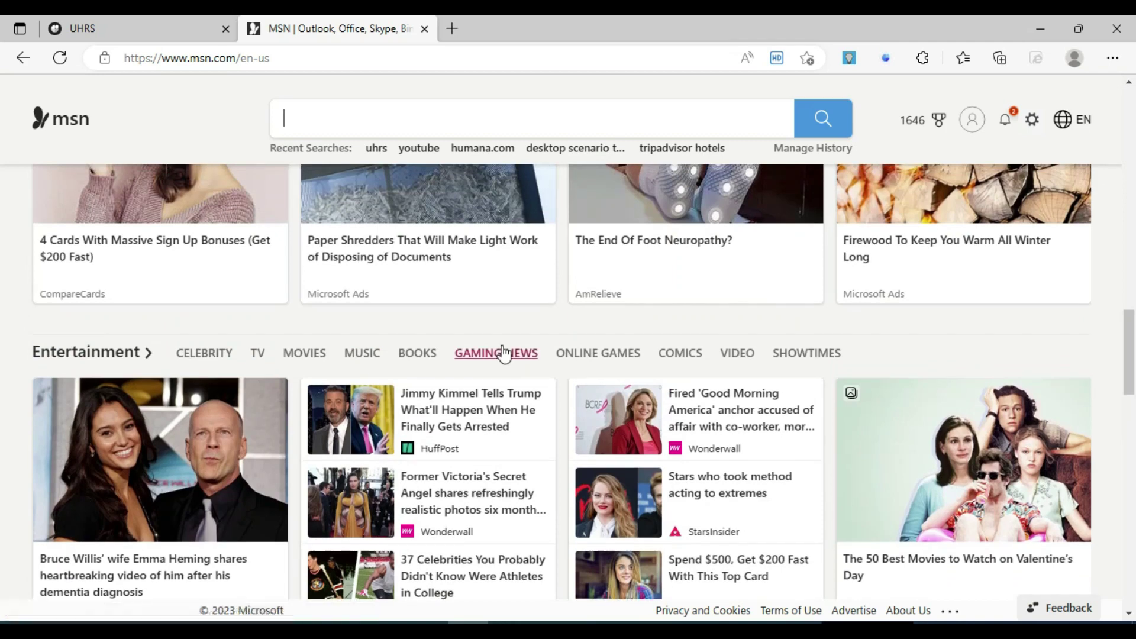
pyautogui.scroll(-5, 504, 354)
pyautogui.scroll(-3, 503, 354)
pyautogui.scroll(-7, 504, 353)
pyautogui.scroll(-3, 504, 354)
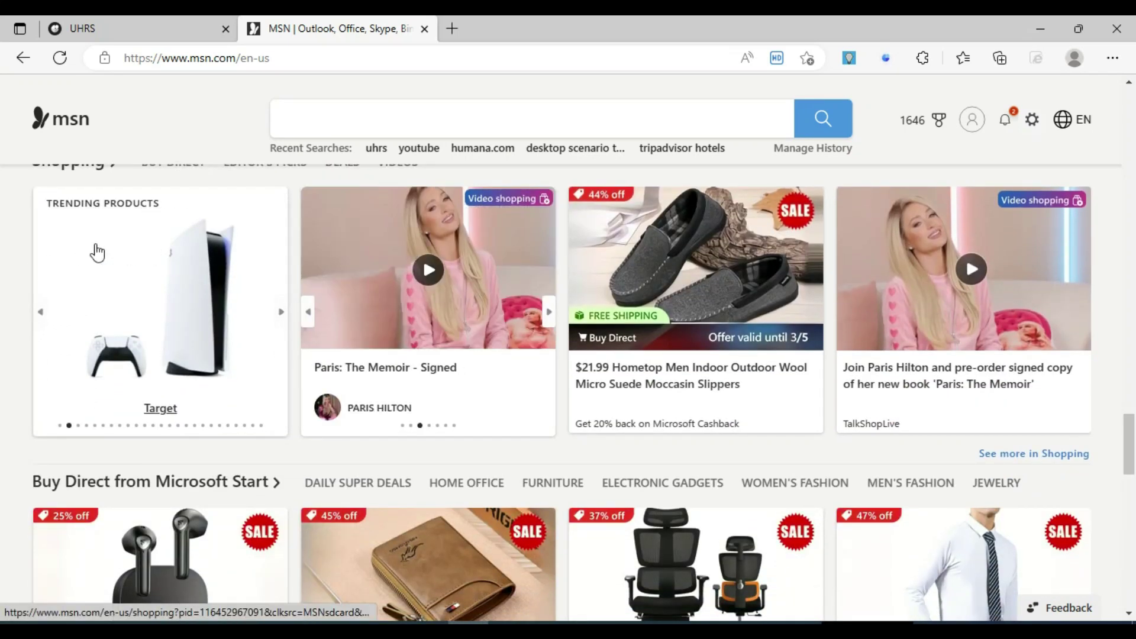
# - Recheck the TRENDING PRODUCTS card against the test case, answer Yes to whether everything worked as expected, and submit it
pyautogui.click(886, 58)
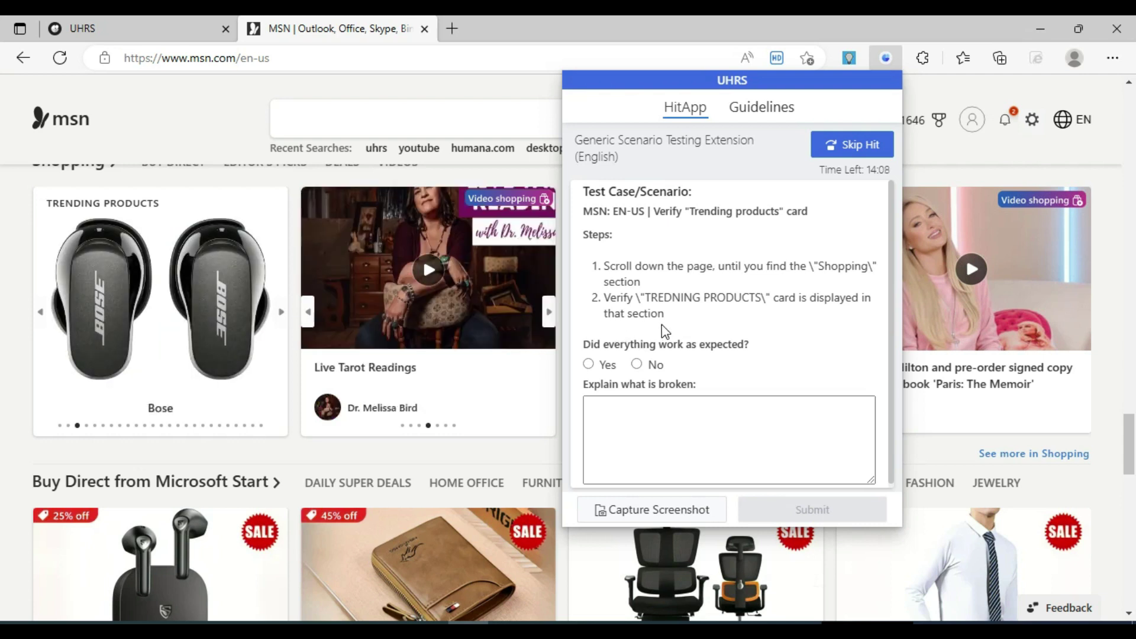
pyautogui.scroll(5, 6, 358)
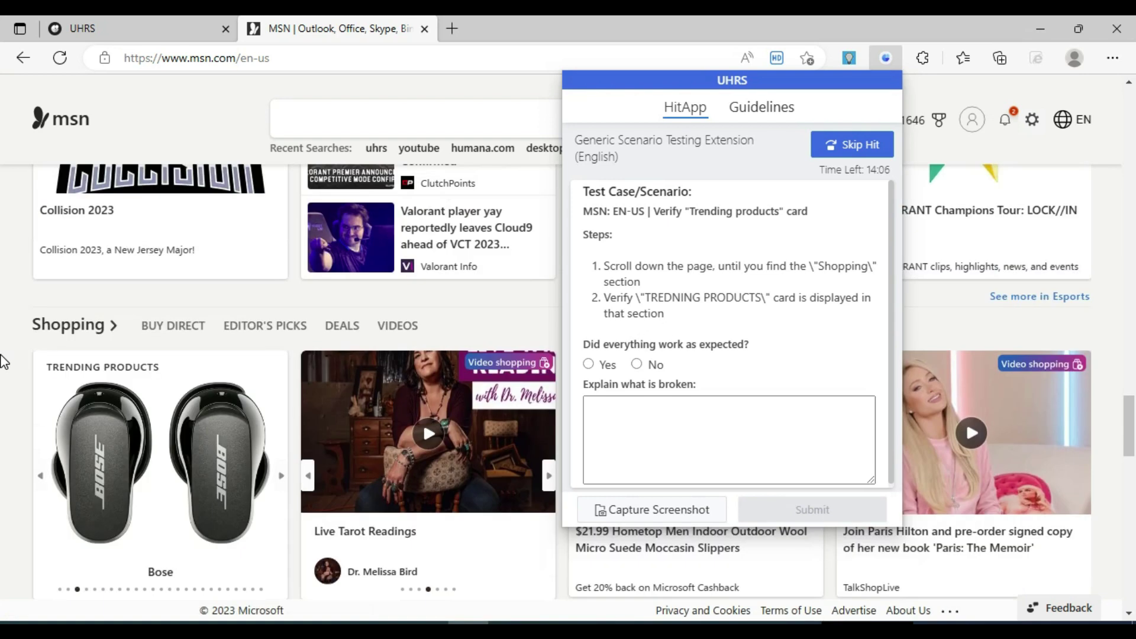
pyautogui.scroll(-2, 35, 399)
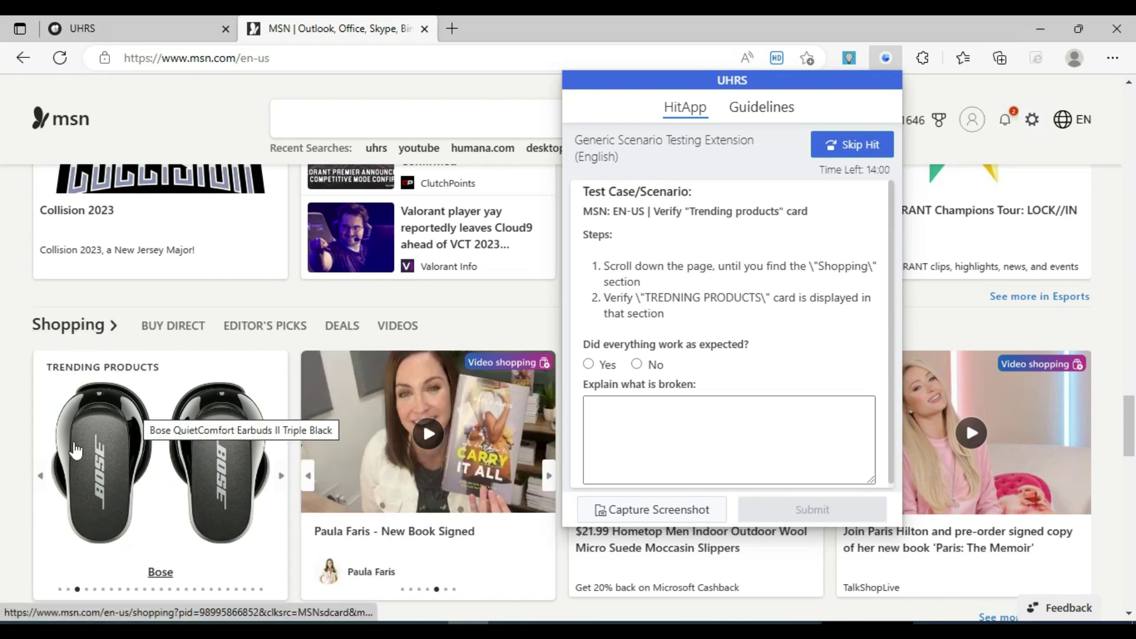
pyautogui.scroll(-2, 161, 385)
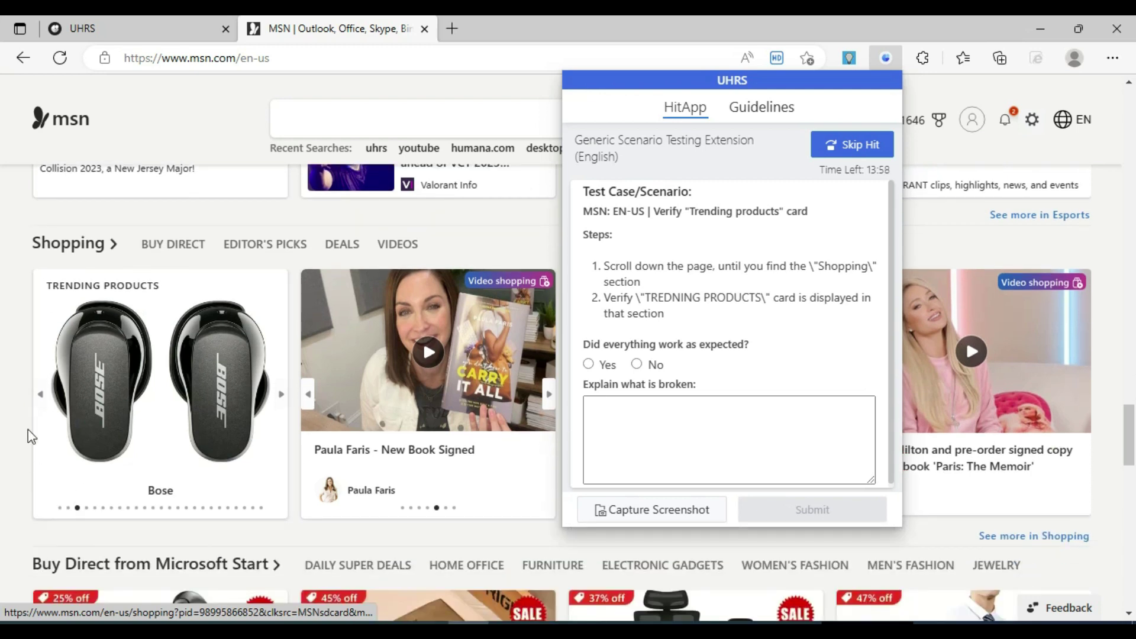
pyautogui.click(601, 430)
pyautogui.click(588, 364)
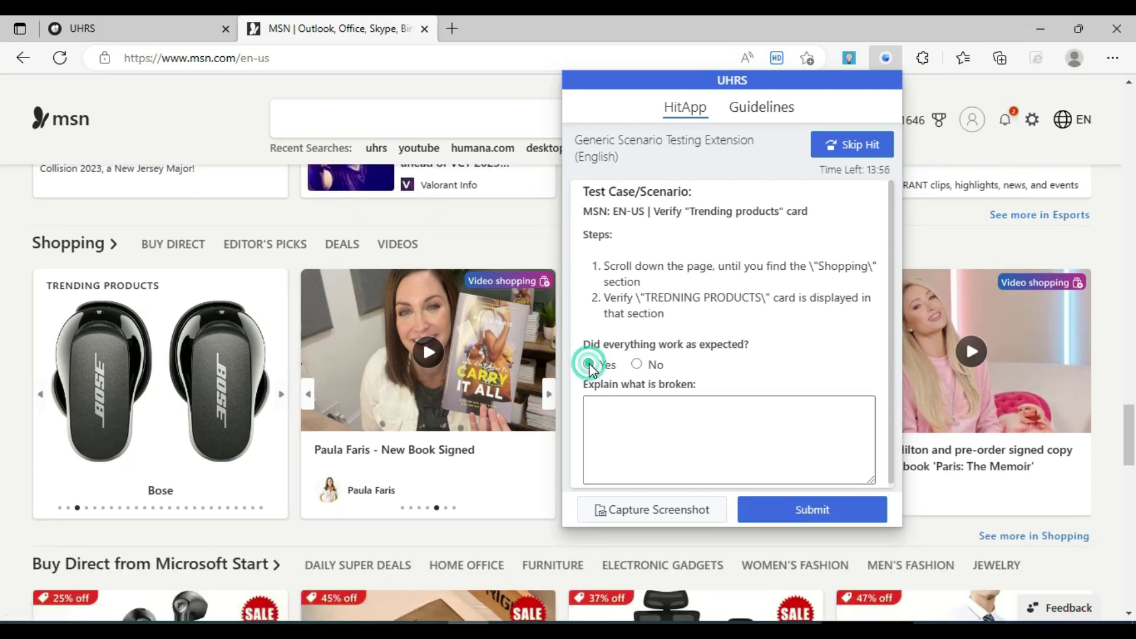
pyautogui.click(834, 513)
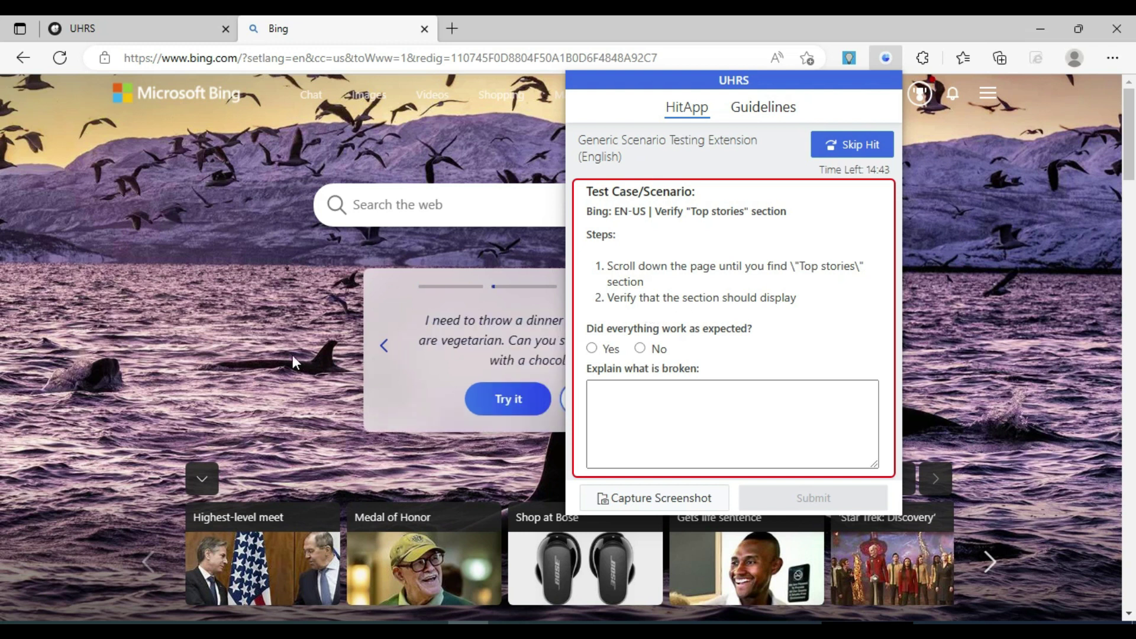
# - Find the Top stories section on the Bing home page and check it against the test case steps
pyautogui.scroll(-4, 292, 355)
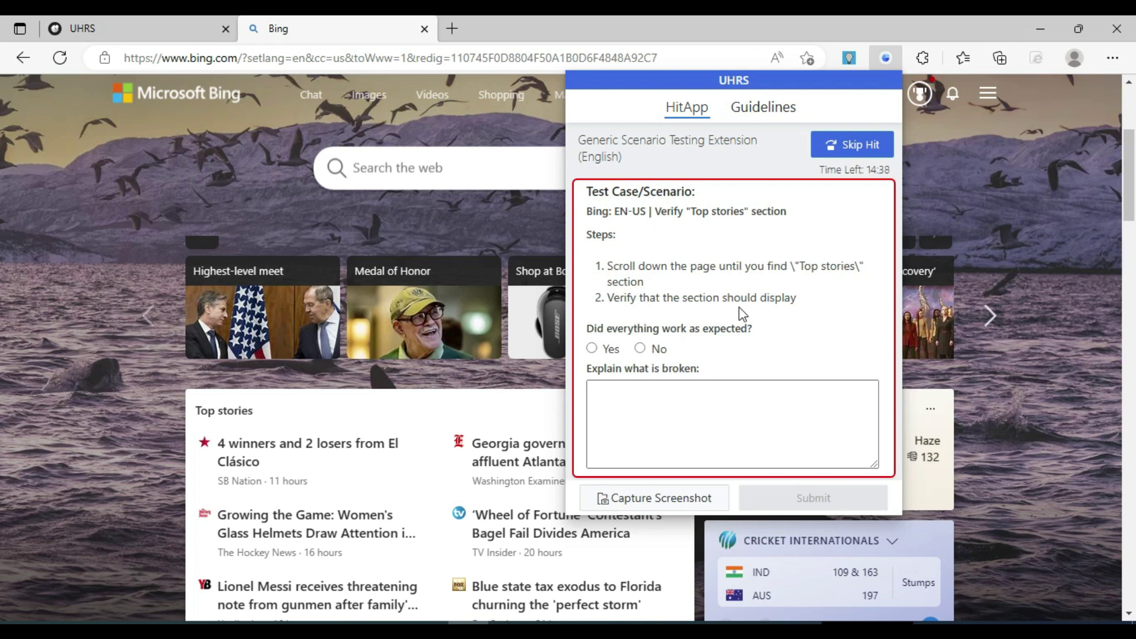
pyautogui.moveTo(258, 419); pyautogui.dragTo(172, 407)
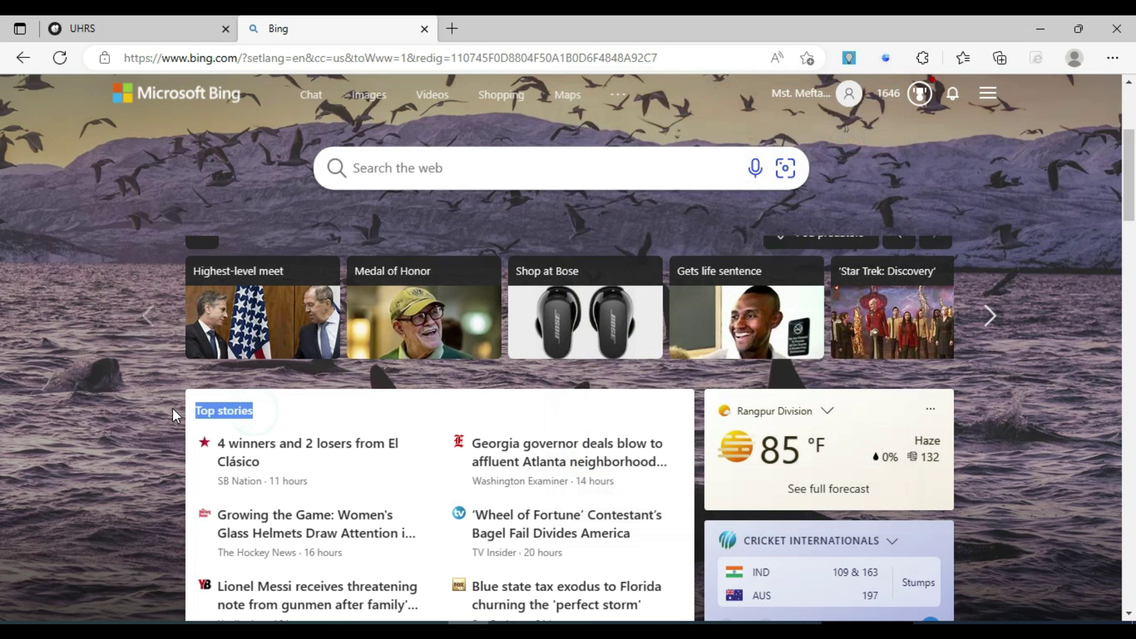
pyautogui.scroll(-2, 137, 413)
pyautogui.scroll(1, 137, 413)
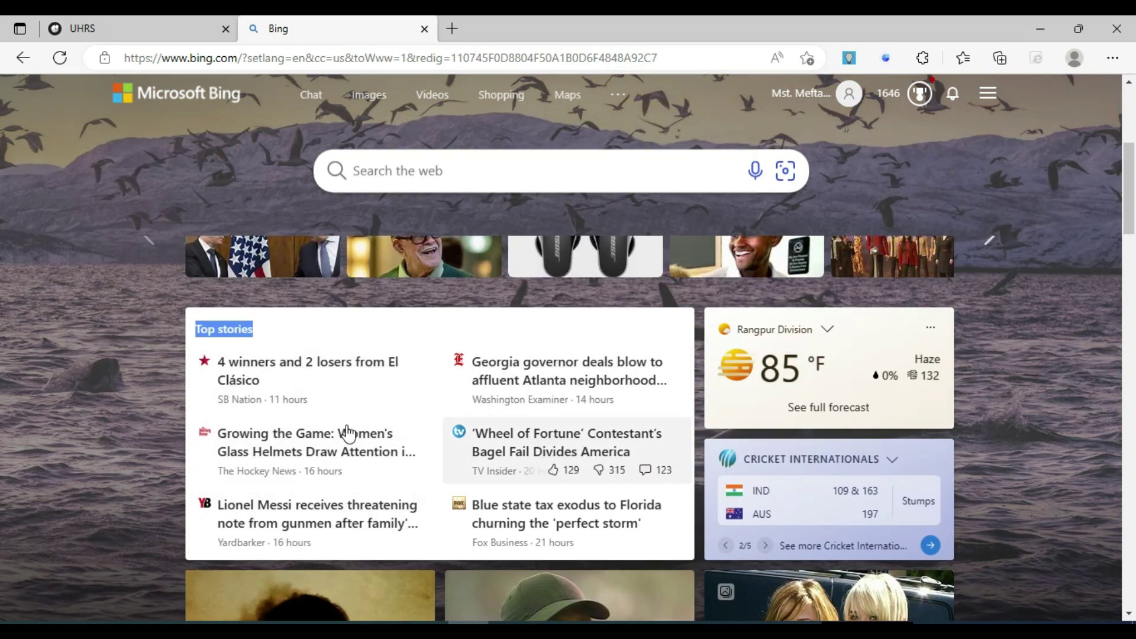
pyautogui.click(888, 64)
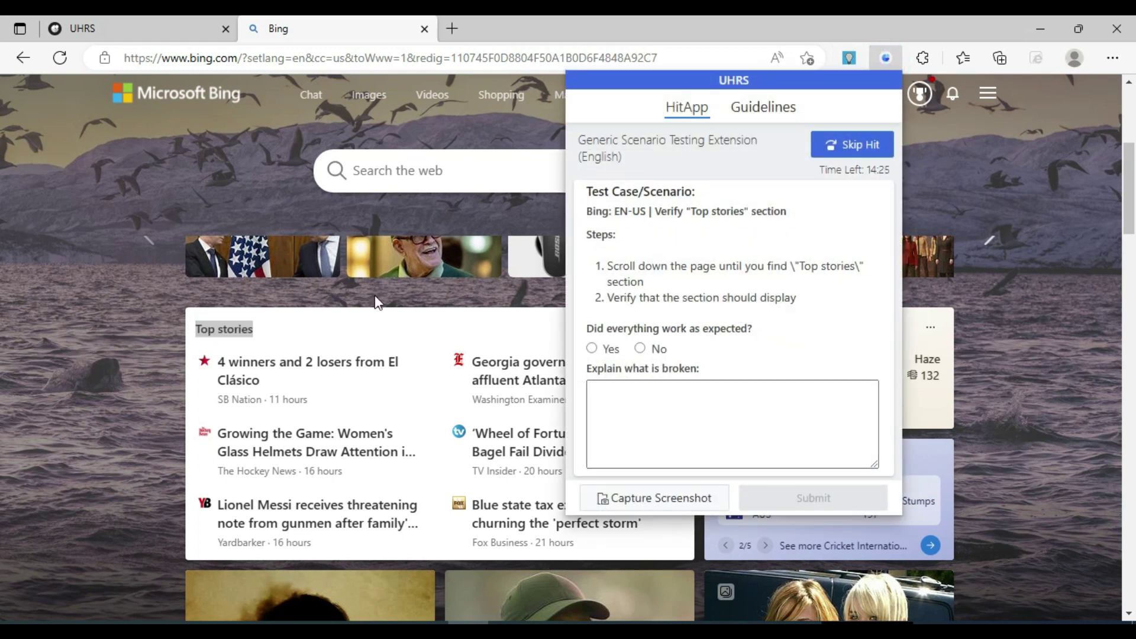
pyautogui.click(114, 343)
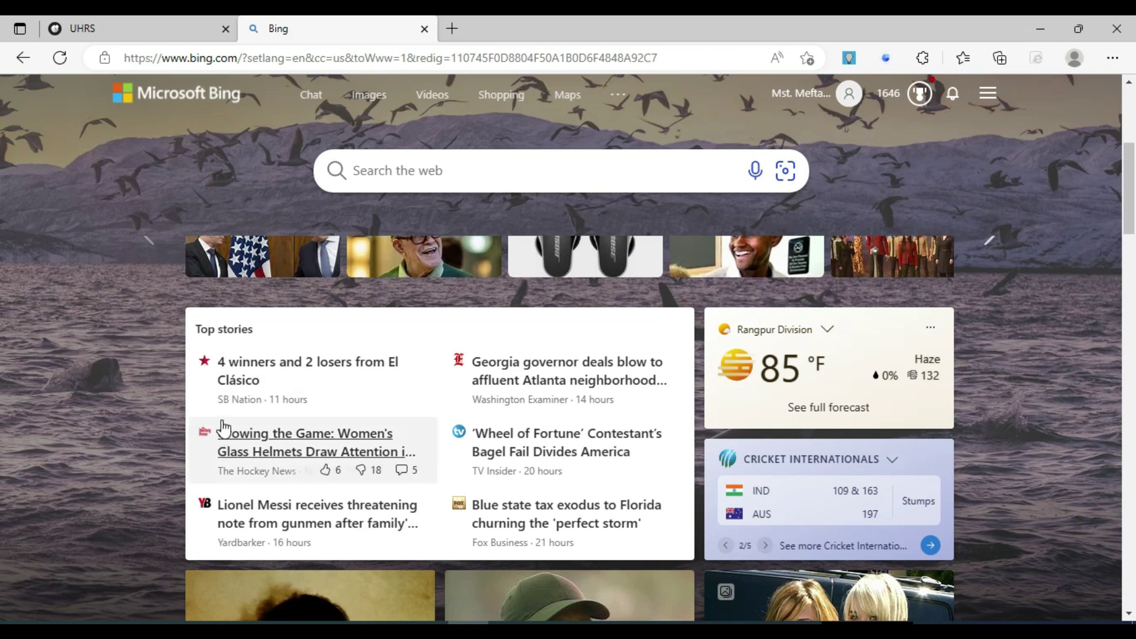
# - Answer Yes to whether everything worked as expected in the Top stories test case and submit it
pyautogui.click(887, 58)
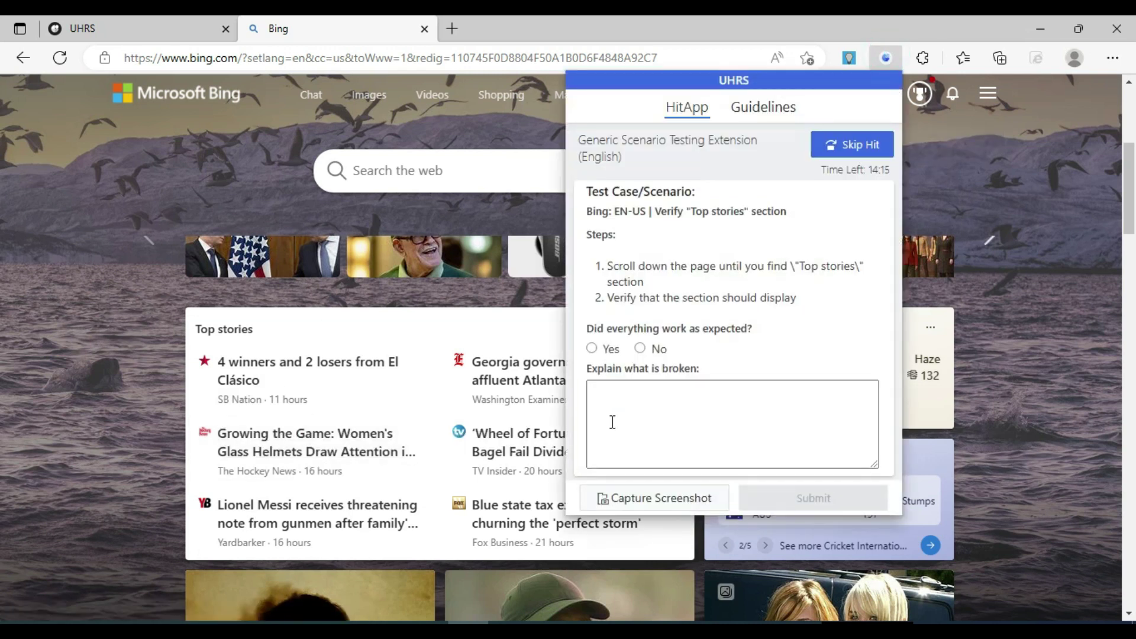
pyautogui.click(593, 349)
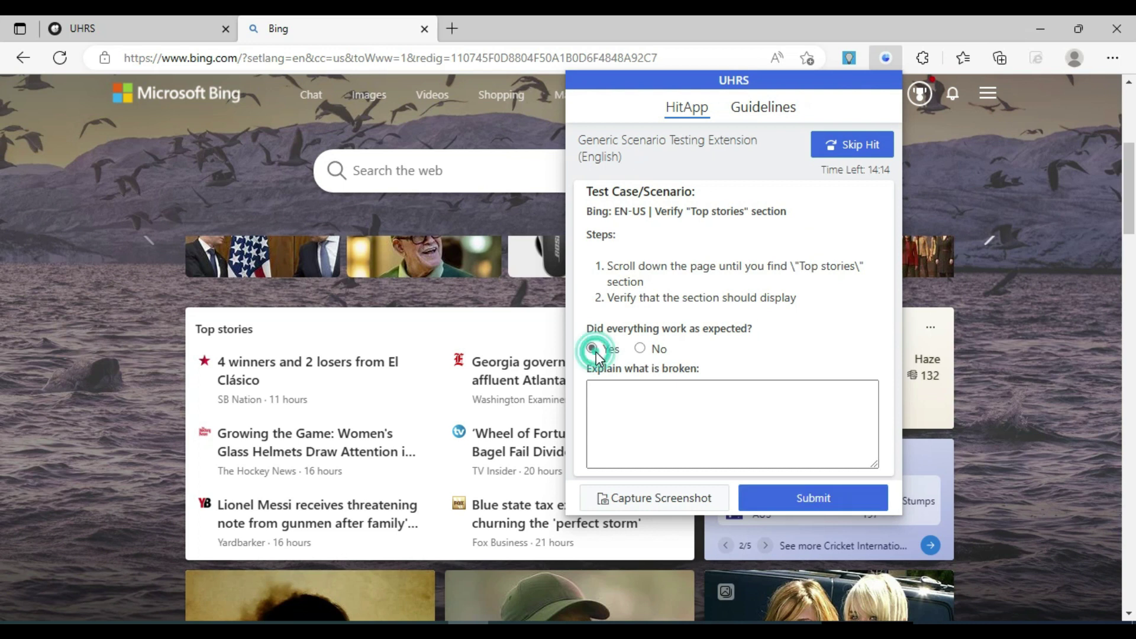
pyautogui.click(814, 505)
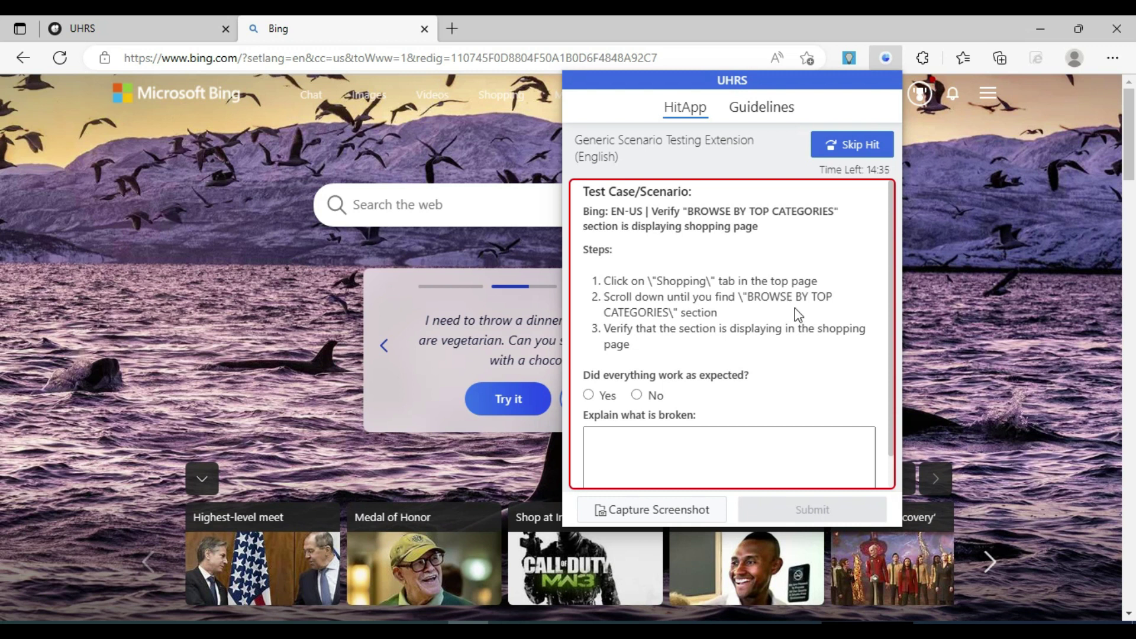
# - Open Bing's Shopping page and review the steps of the BROWSE BY TOP CATEGORIES test case
pyautogui.click(248, 223)
pyautogui.click(502, 100)
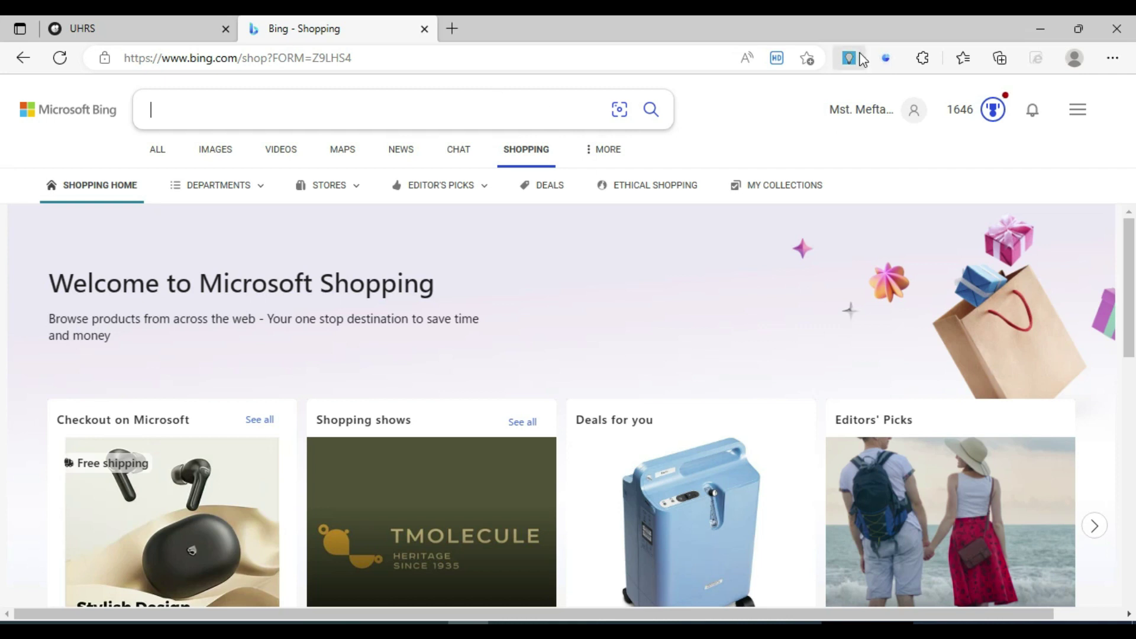
pyautogui.click(885, 59)
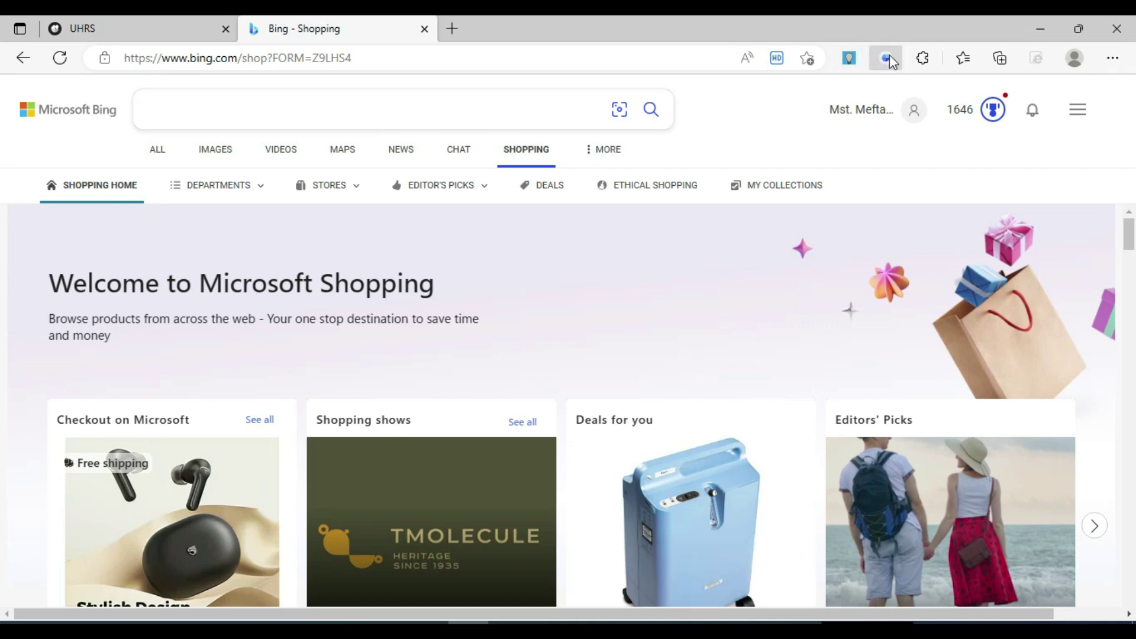
pyautogui.click(888, 59)
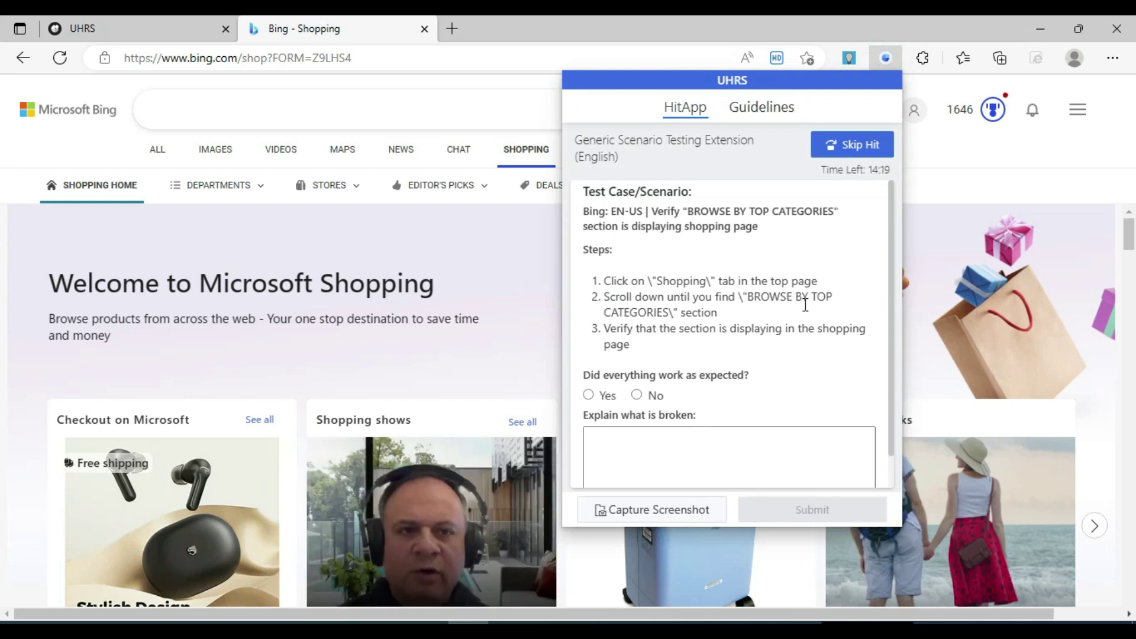
pyautogui.click(88, 142)
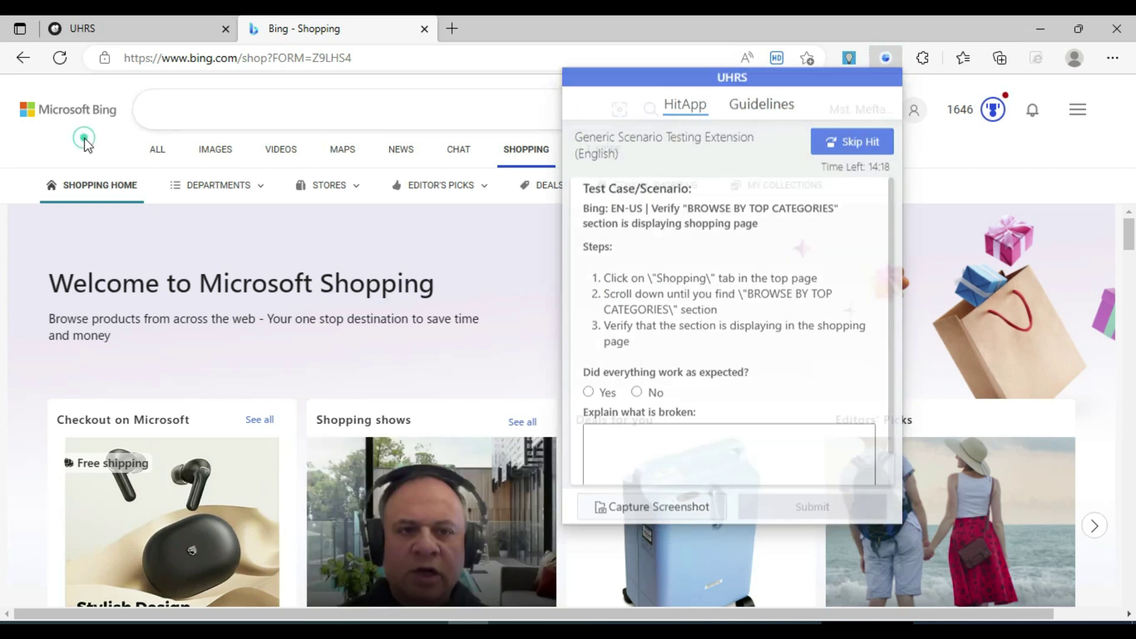
# - Look through the Bing Shopping page's product and category sections for the "BROWSE BY TOP CATEGORIES" section
pyautogui.scroll(-2, 225, 400)
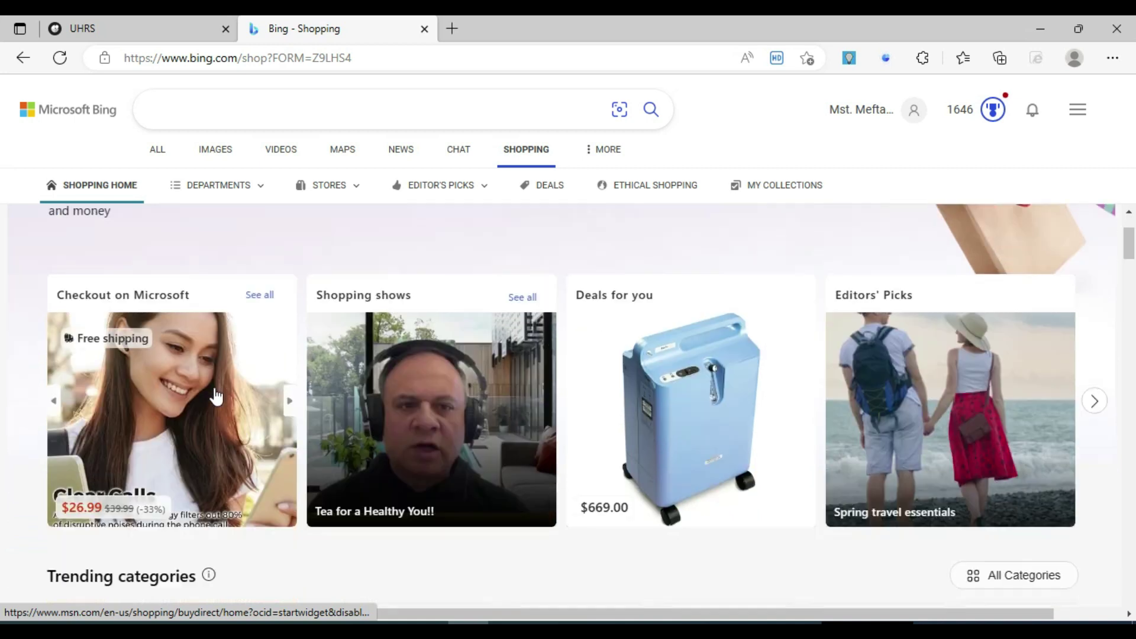
pyautogui.scroll(2, 216, 395)
pyautogui.scroll(-9, 217, 395)
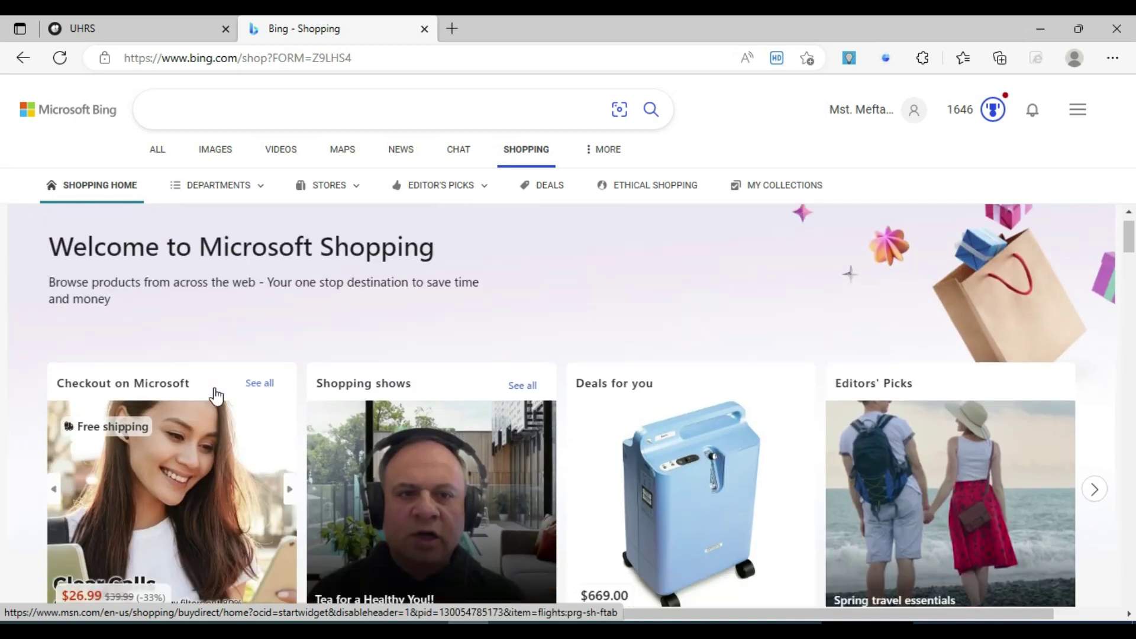
pyautogui.scroll(-9, 214, 397)
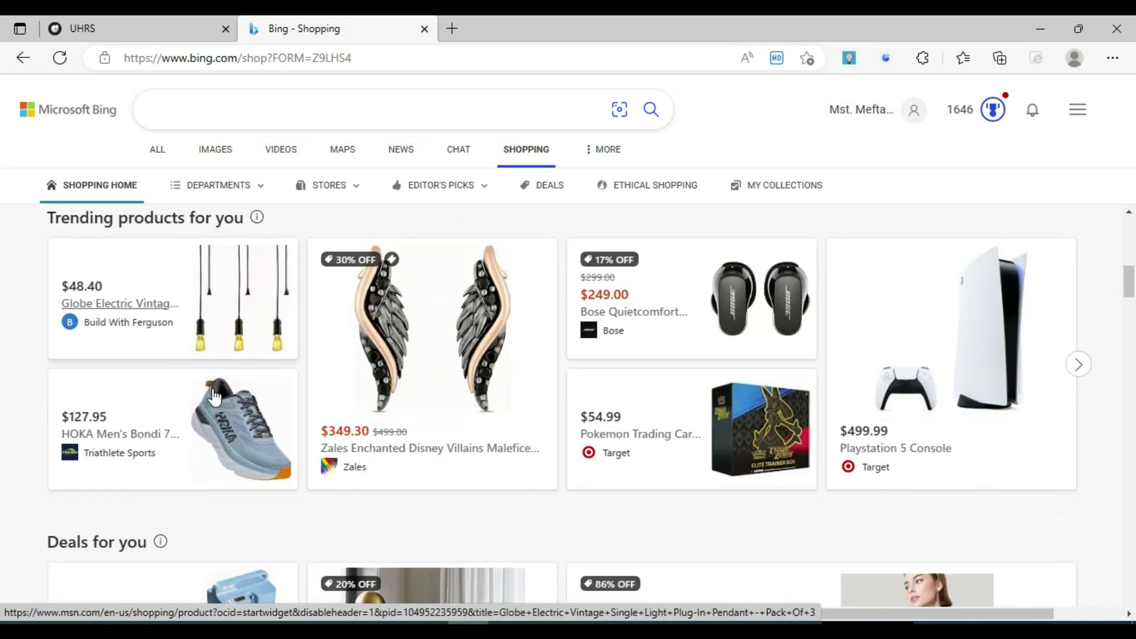
pyautogui.scroll(-10, 214, 396)
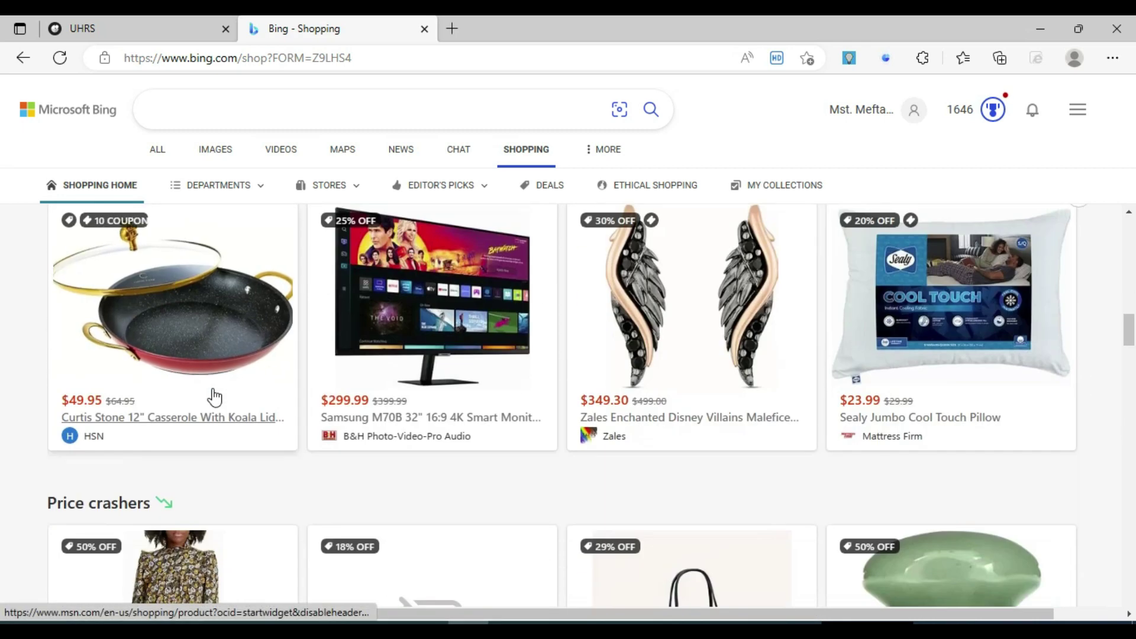
pyautogui.scroll(-12, 216, 398)
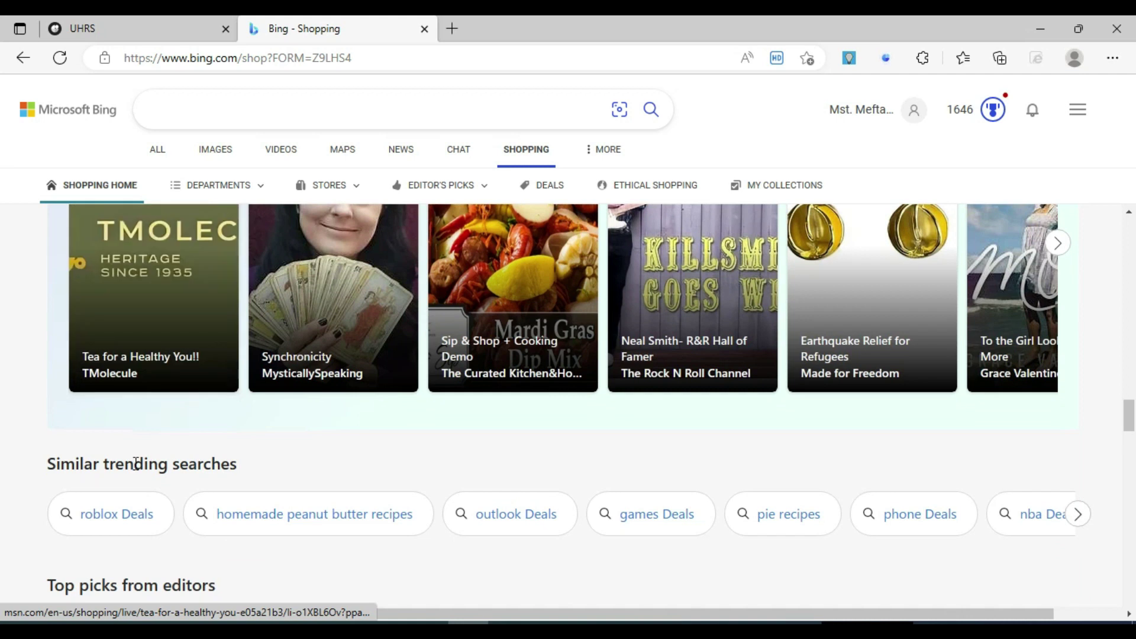
pyautogui.scroll(-6, 231, 426)
pyautogui.scroll(-11, 294, 411)
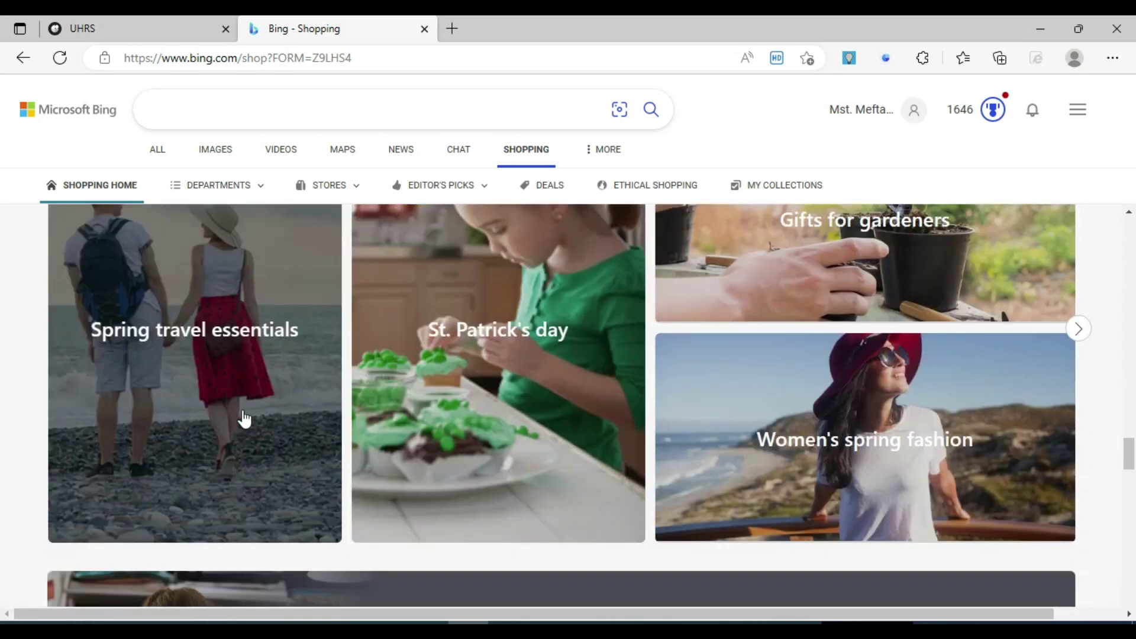
pyautogui.scroll(-13, 77, 453)
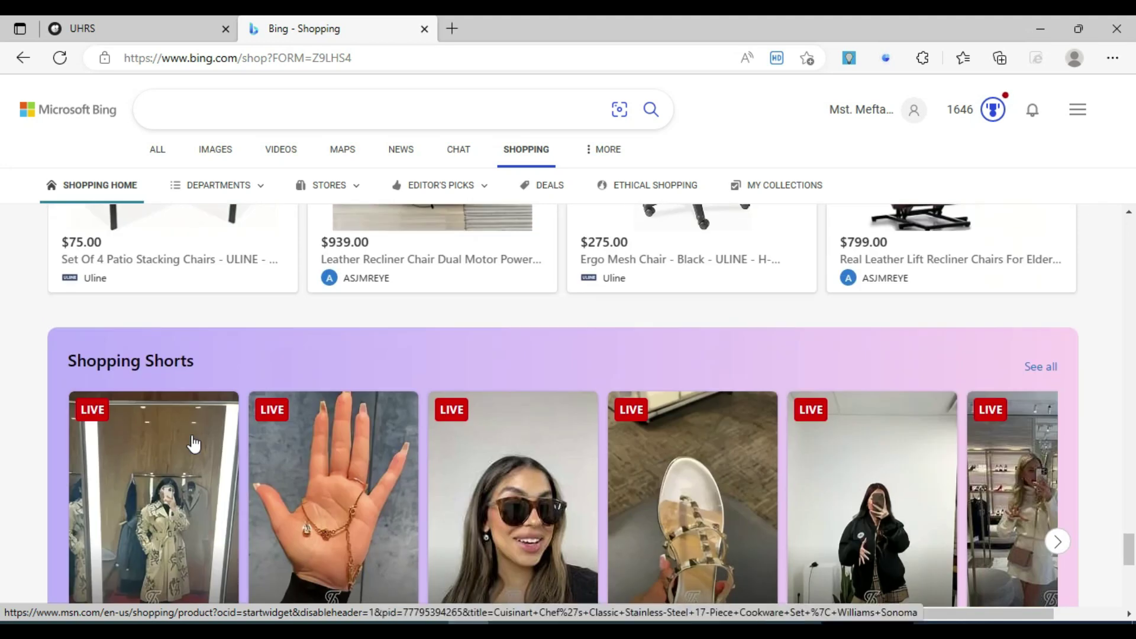
pyautogui.scroll(-6, 193, 444)
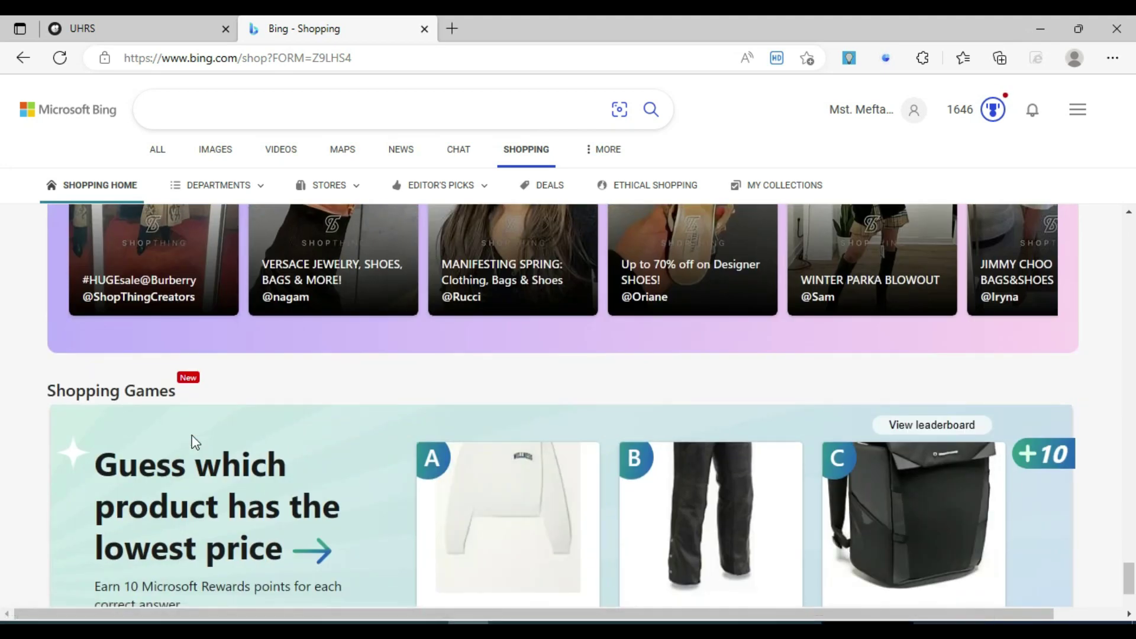
pyautogui.scroll(-3, 195, 444)
pyautogui.scroll(-9, 194, 444)
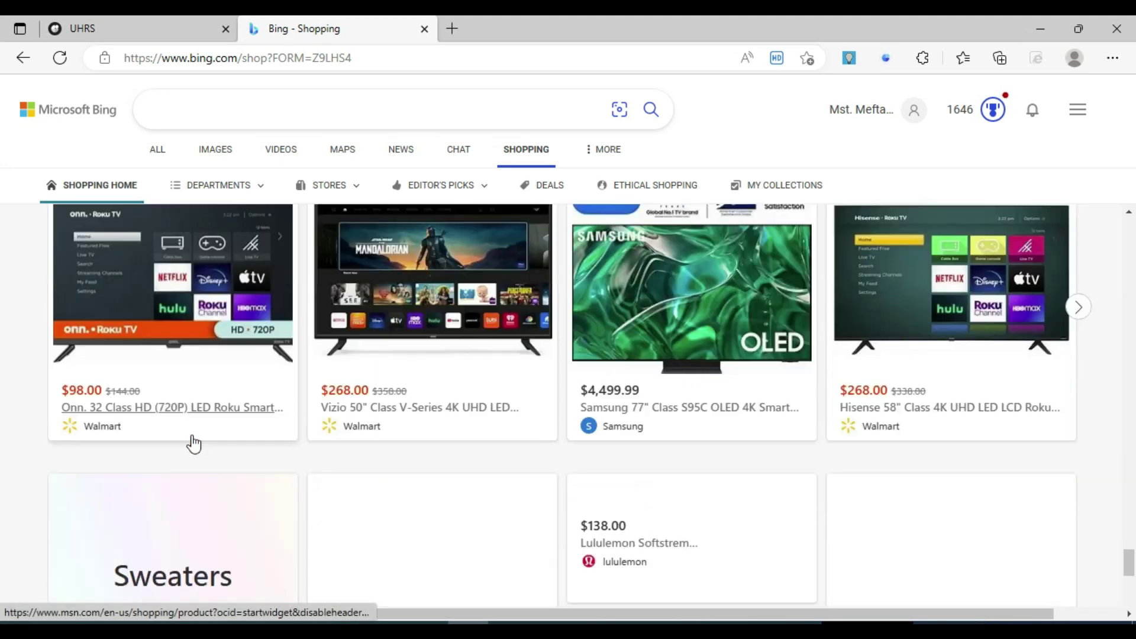
pyautogui.scroll(-3, 193, 444)
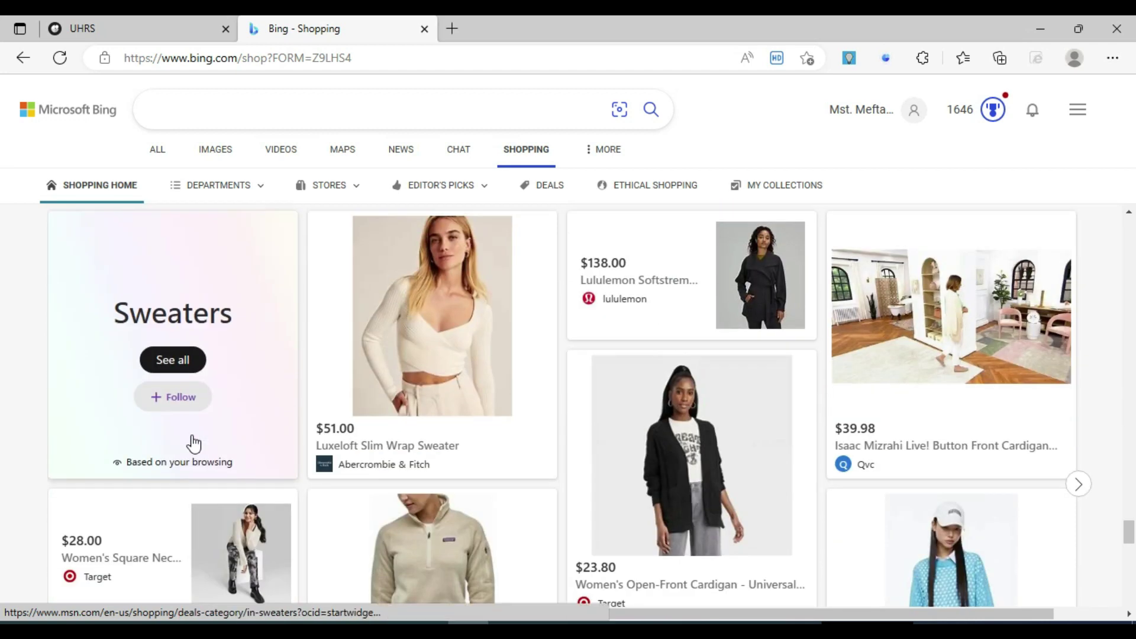
pyautogui.scroll(-2, 194, 443)
pyautogui.scroll(-13, 216, 381)
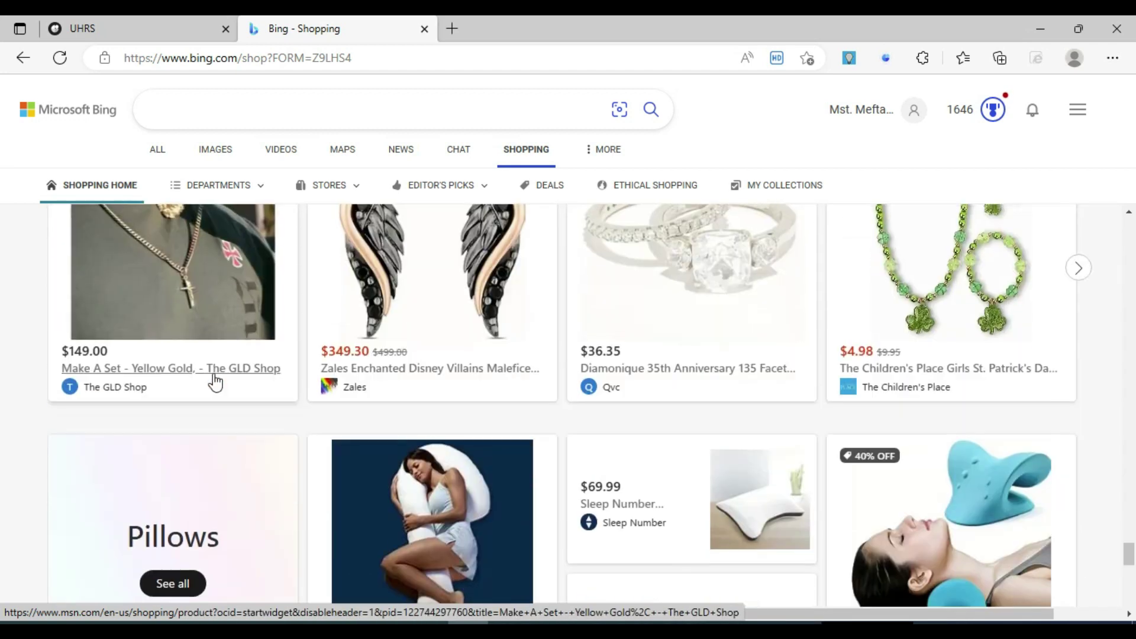
pyautogui.scroll(-10, 216, 382)
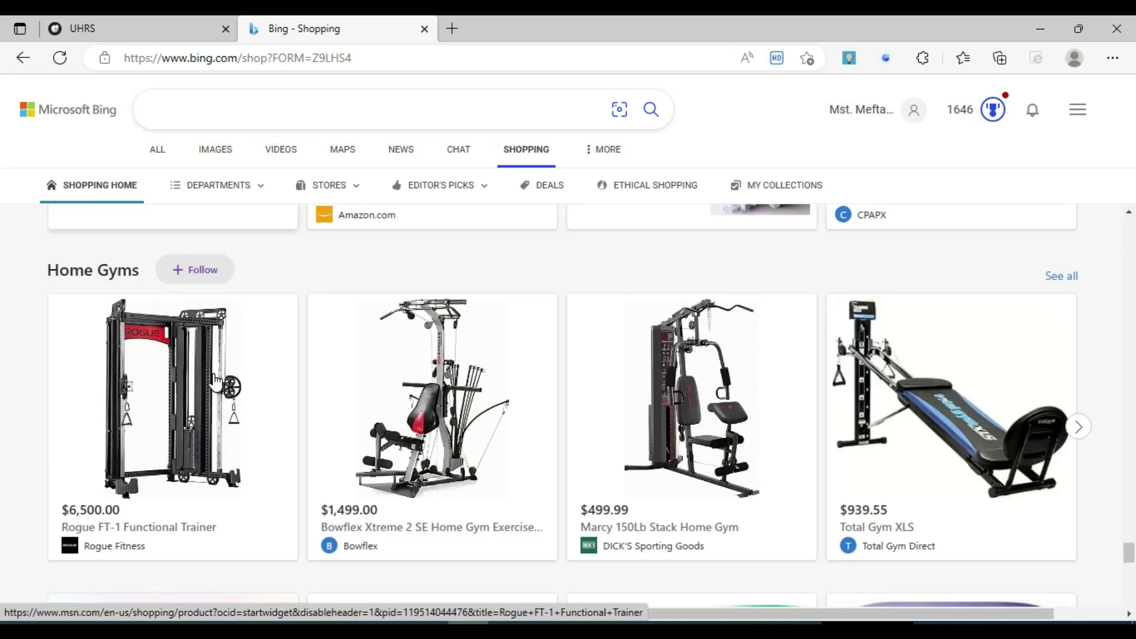
pyautogui.scroll(-13, 216, 382)
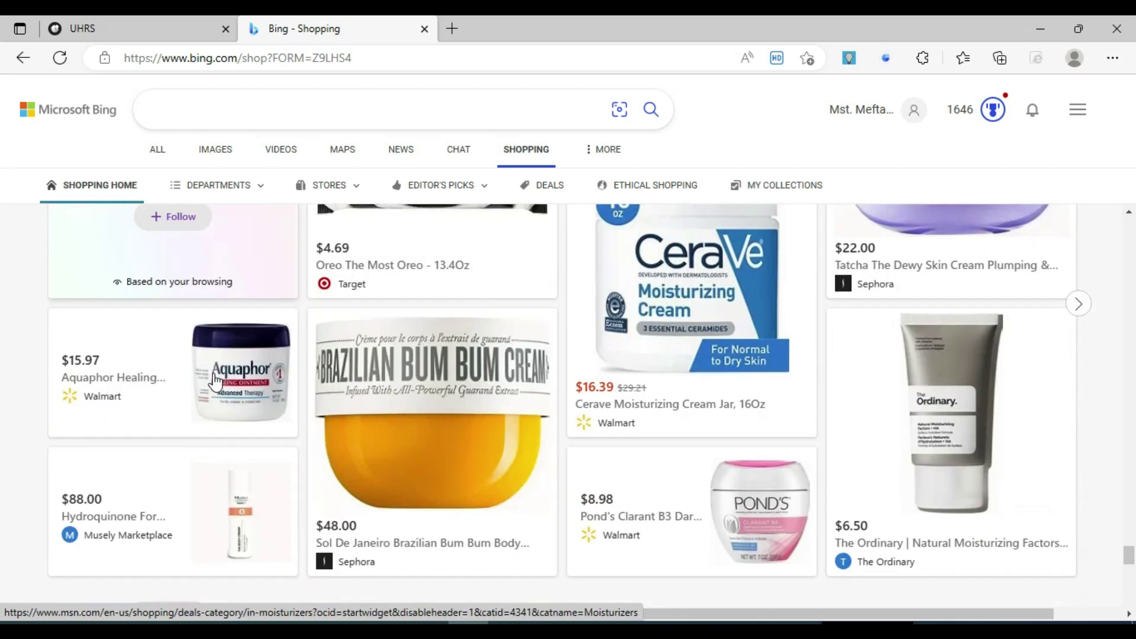
pyautogui.scroll(-6, 216, 382)
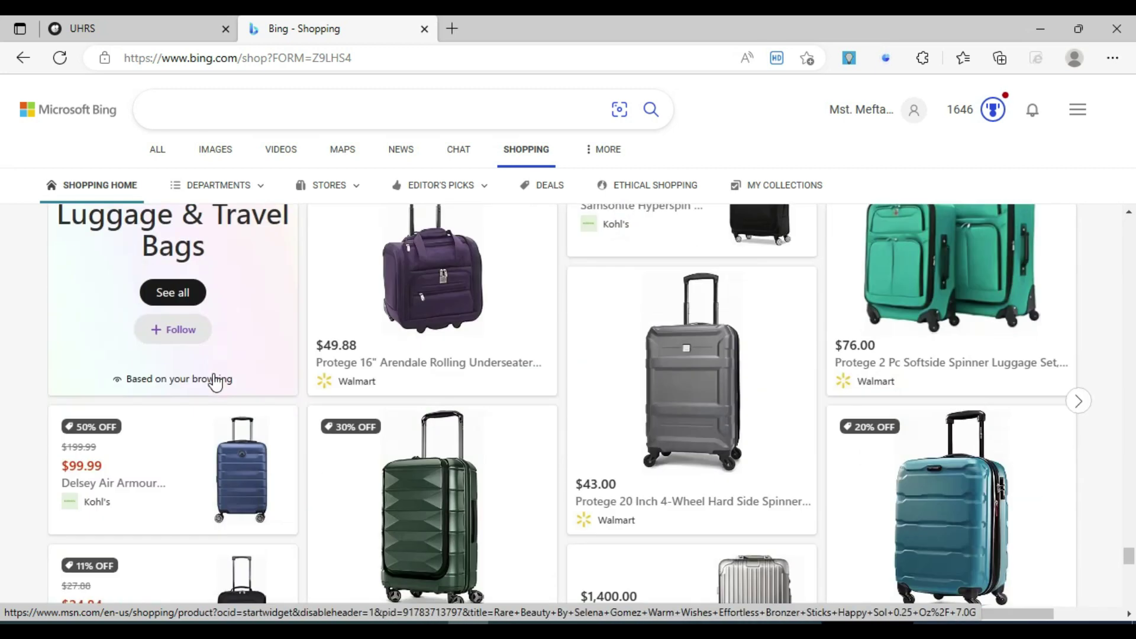
pyautogui.scroll(-11, 215, 382)
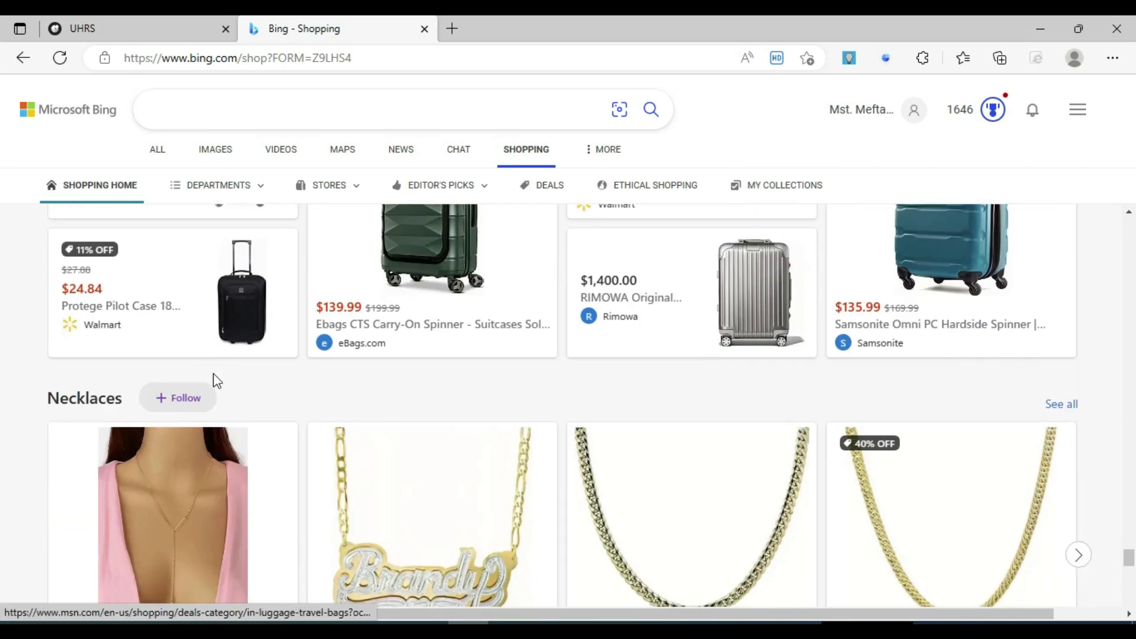
pyautogui.scroll(-10, 214, 380)
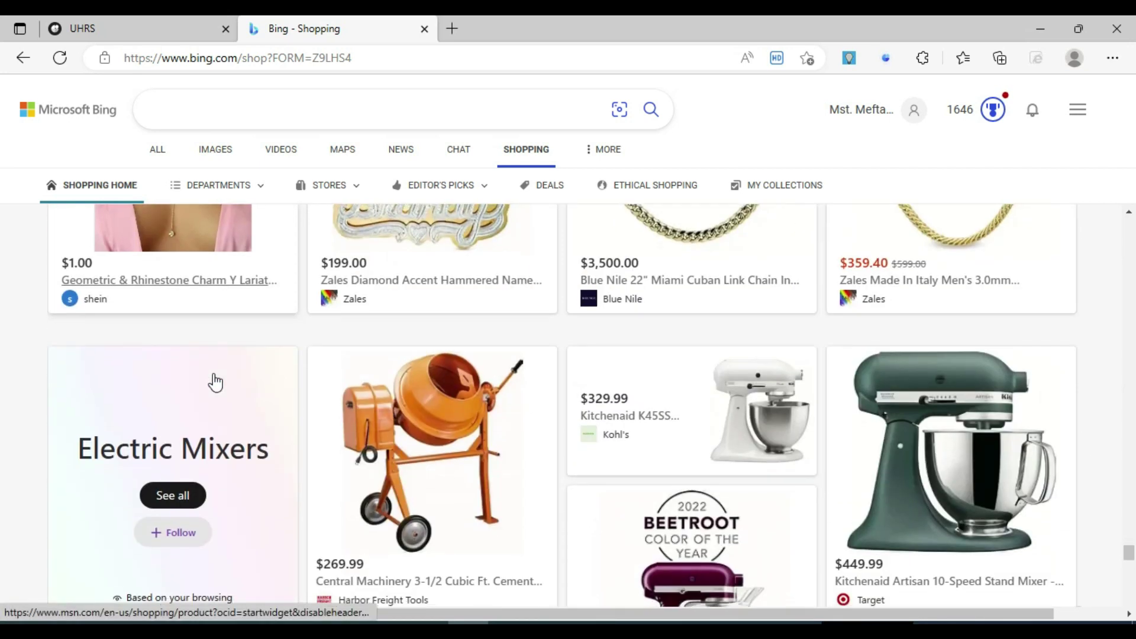
pyautogui.scroll(5, 215, 382)
pyautogui.scroll(-11, 215, 382)
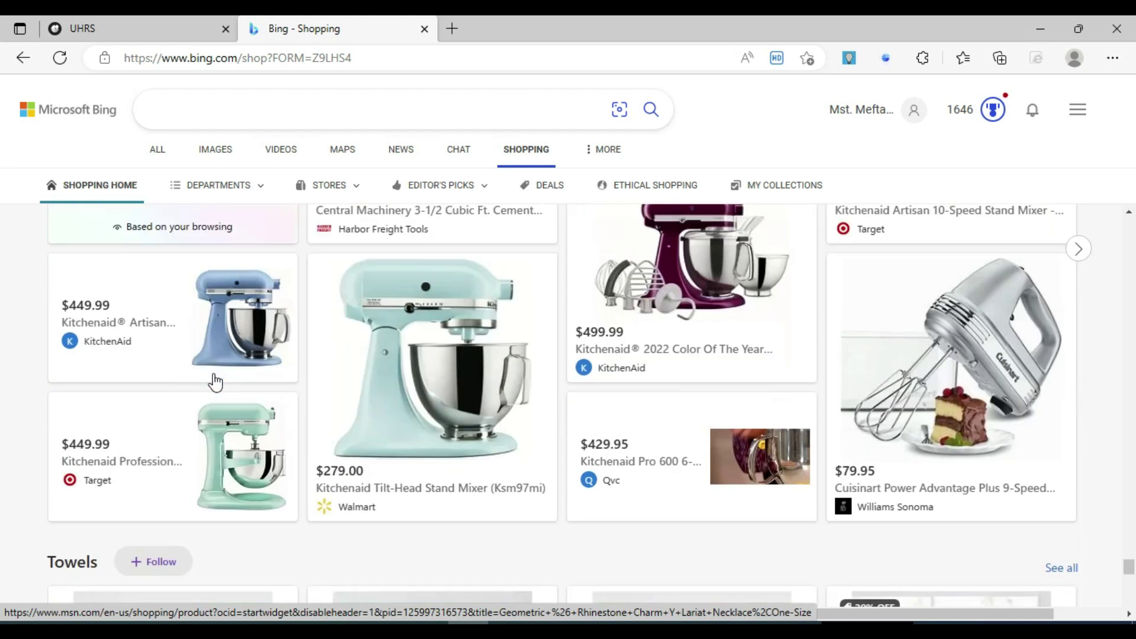
pyautogui.scroll(-7, 215, 382)
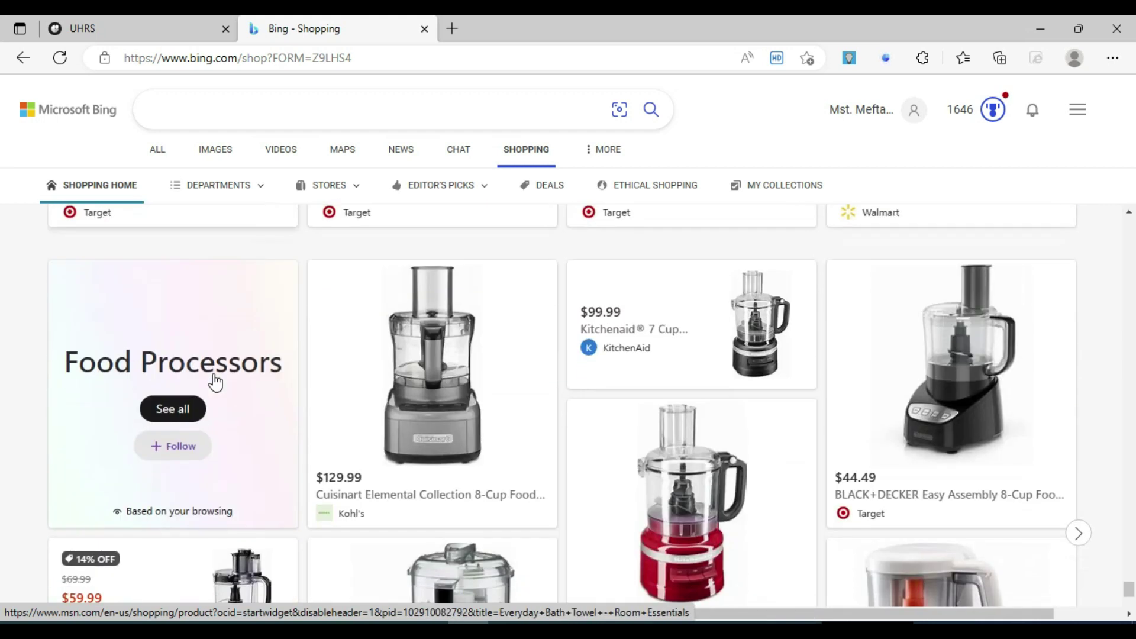
pyautogui.scroll(-5, 215, 382)
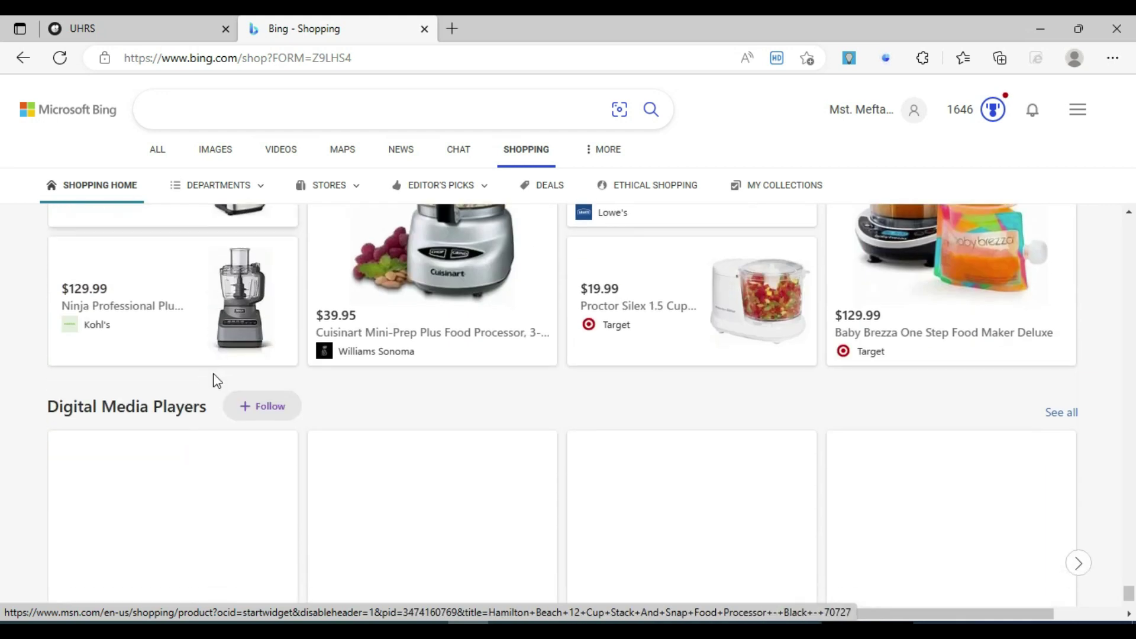
pyautogui.scroll(-3, 215, 379)
pyautogui.scroll(-3, 215, 378)
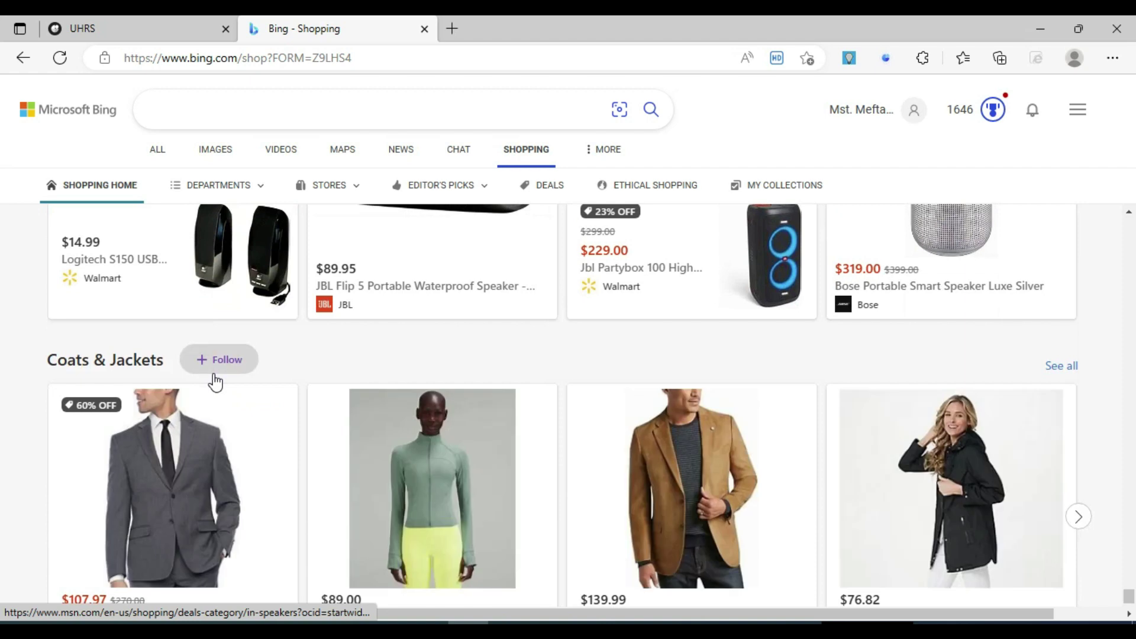
pyautogui.scroll(-2, 215, 382)
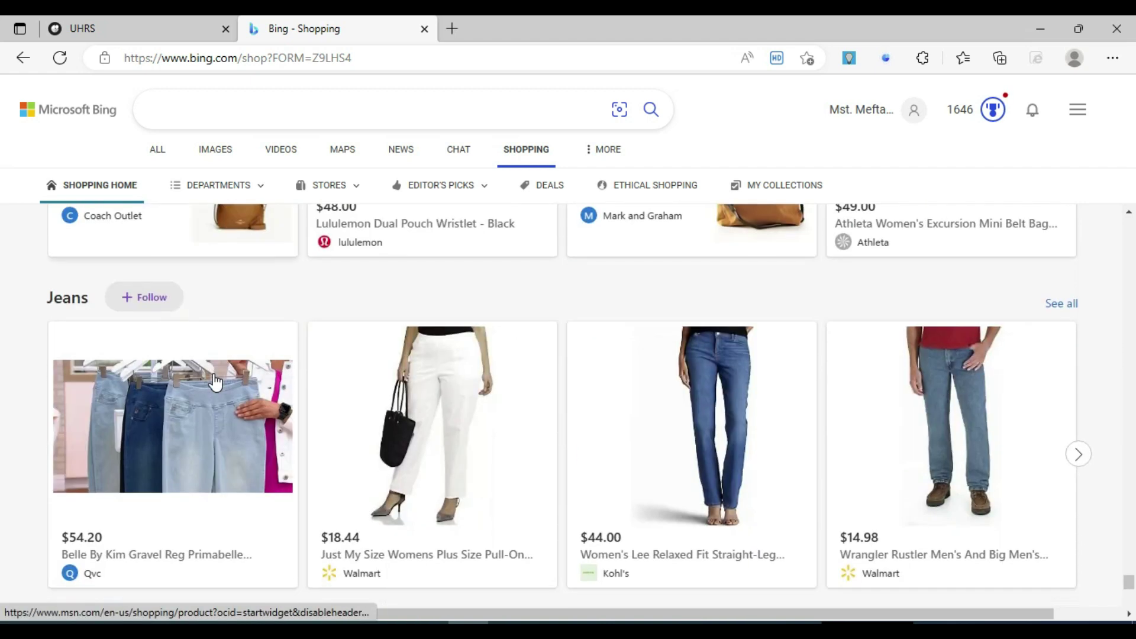
pyautogui.scroll(-12, 215, 383)
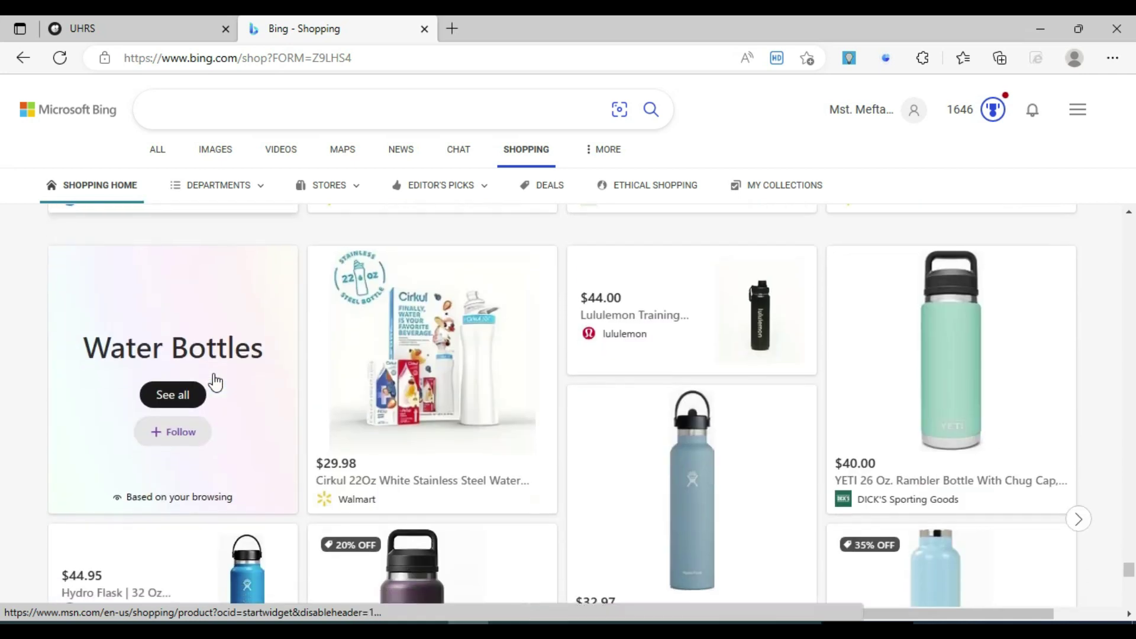
pyautogui.scroll(-10, 215, 383)
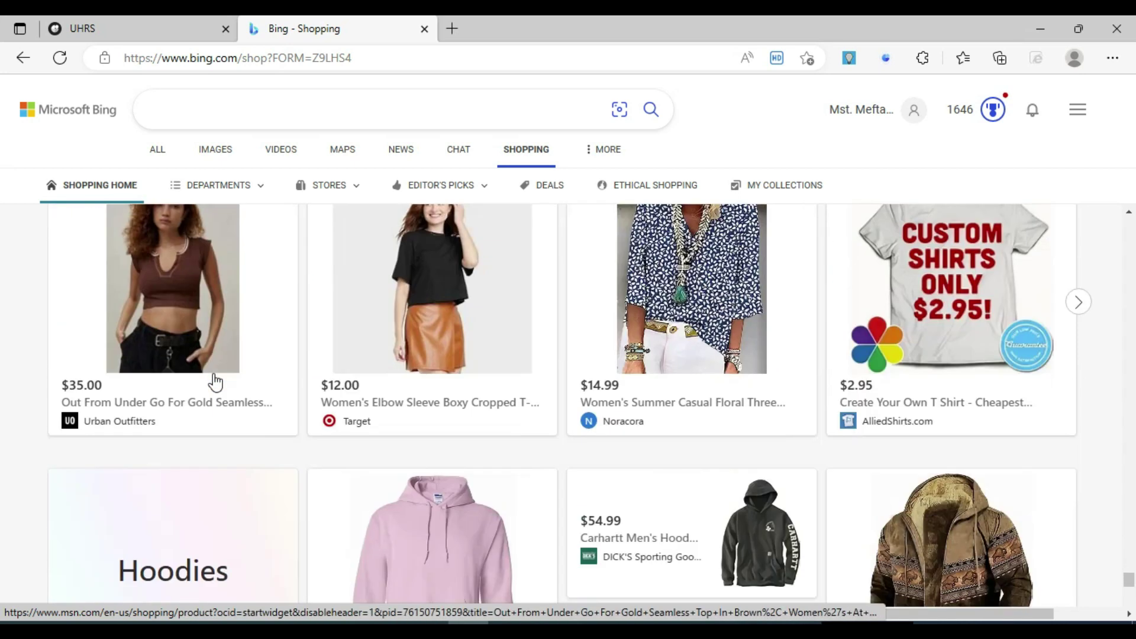
pyautogui.scroll(-10, 214, 383)
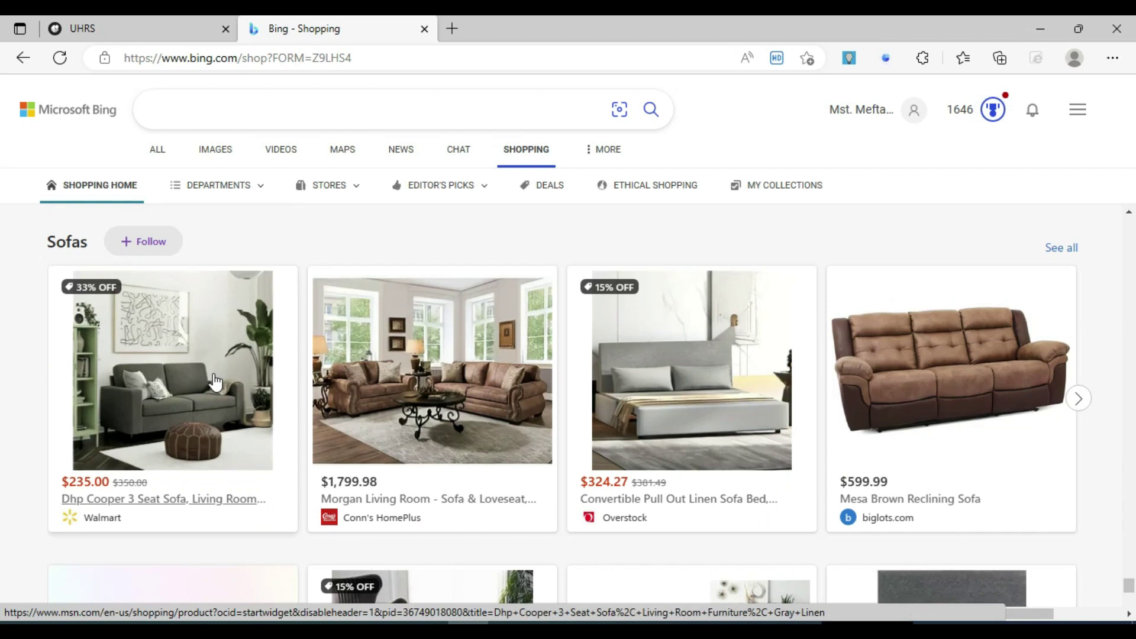
pyautogui.scroll(-5, 215, 382)
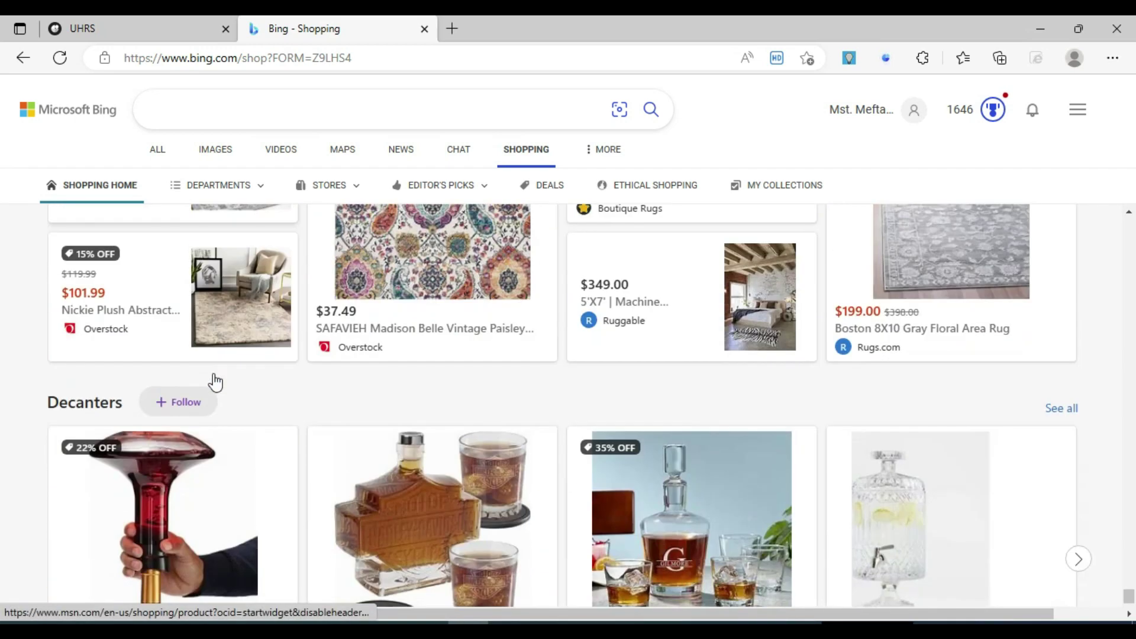
pyautogui.scroll(-10, 215, 382)
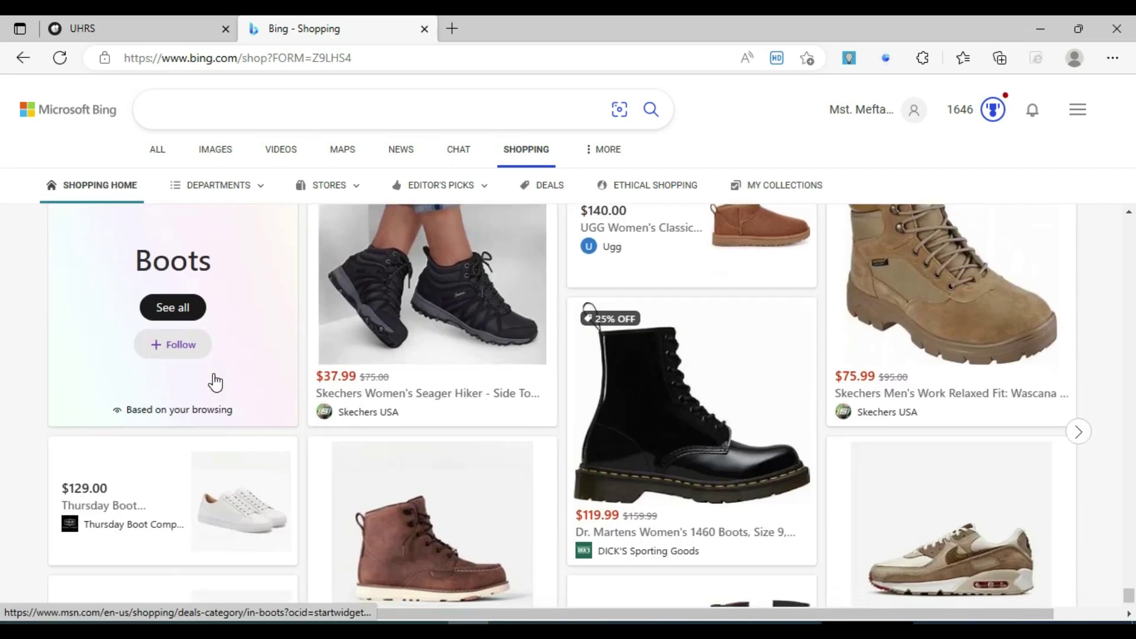
pyautogui.scroll(-2, 215, 382)
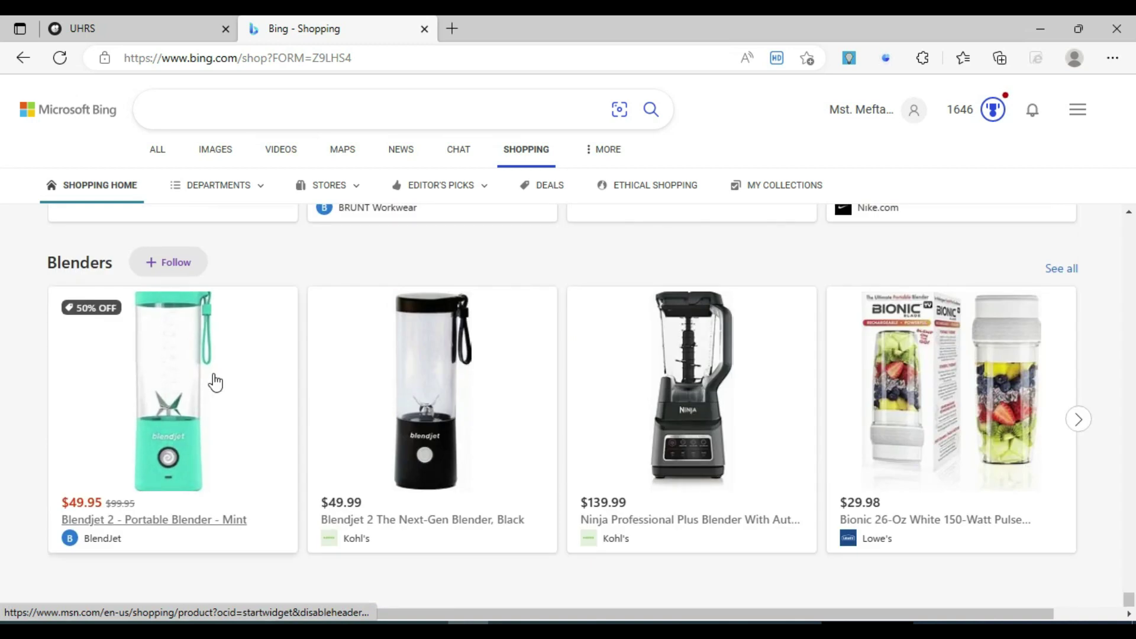
pyautogui.scroll(-9, 215, 382)
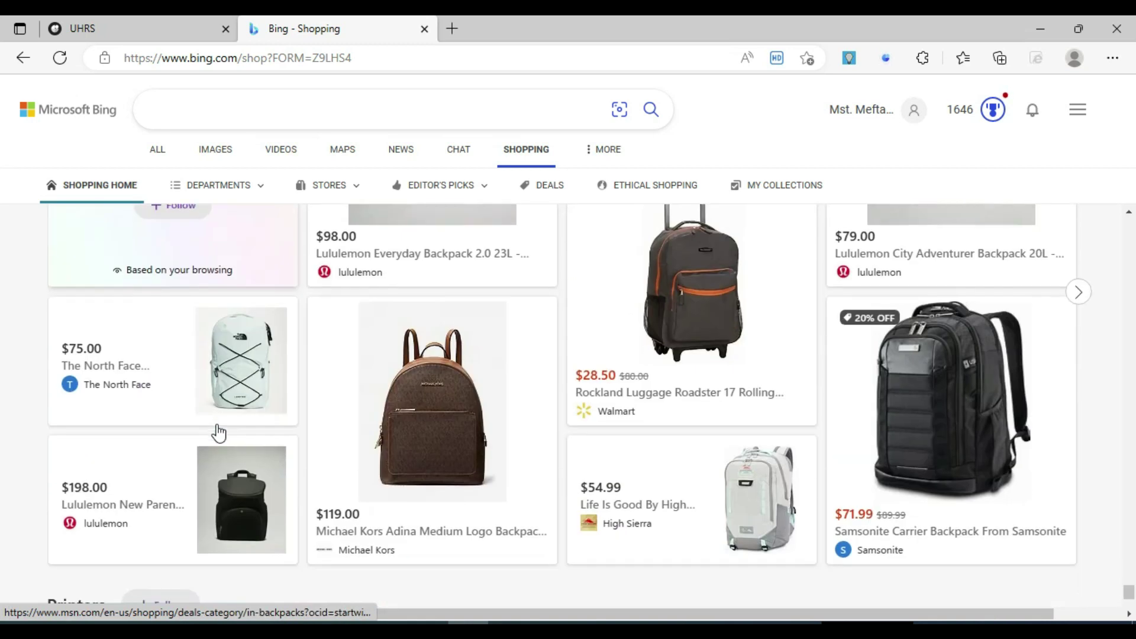
pyautogui.scroll(-4, 219, 433)
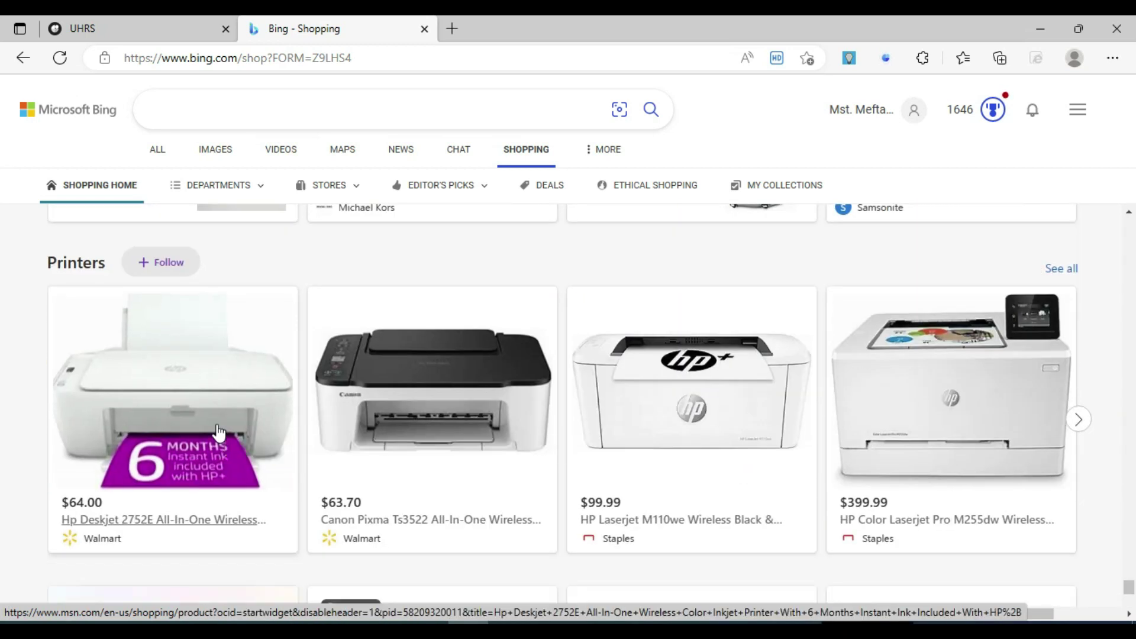
pyautogui.scroll(-9, 219, 433)
pyautogui.scroll(-8, 217, 424)
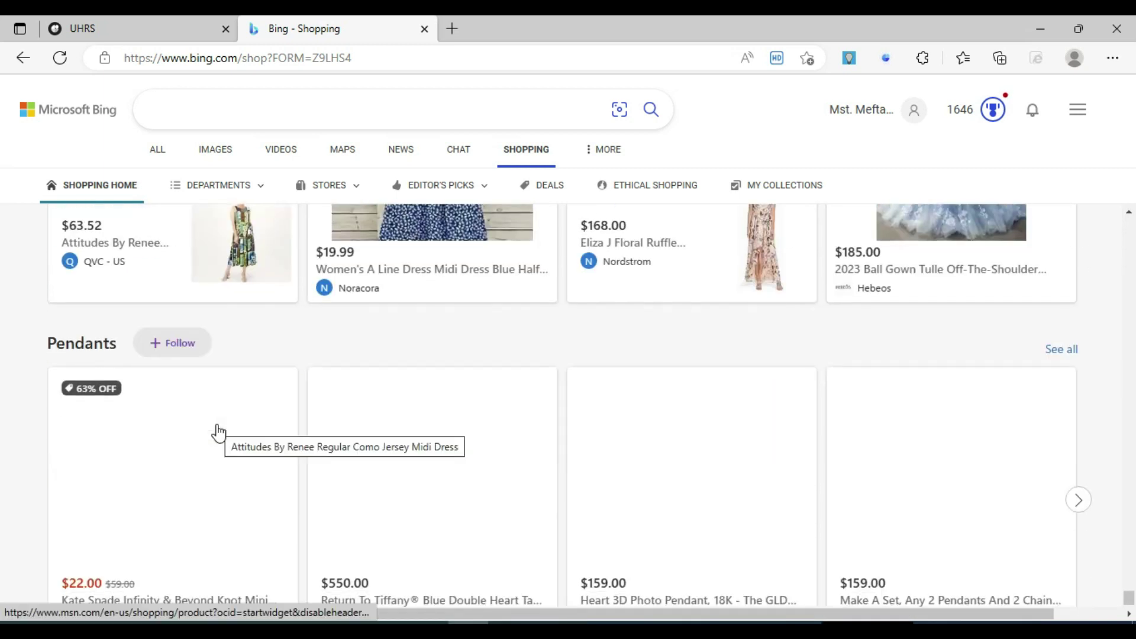
pyautogui.scroll(-9, 219, 433)
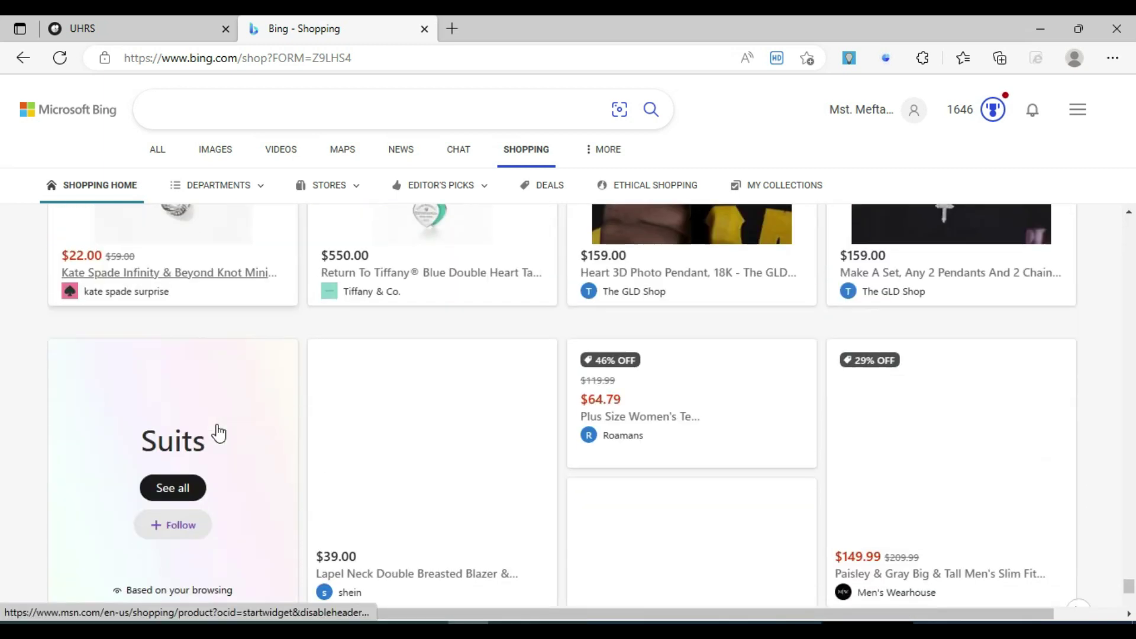
pyautogui.scroll(-6, 219, 433)
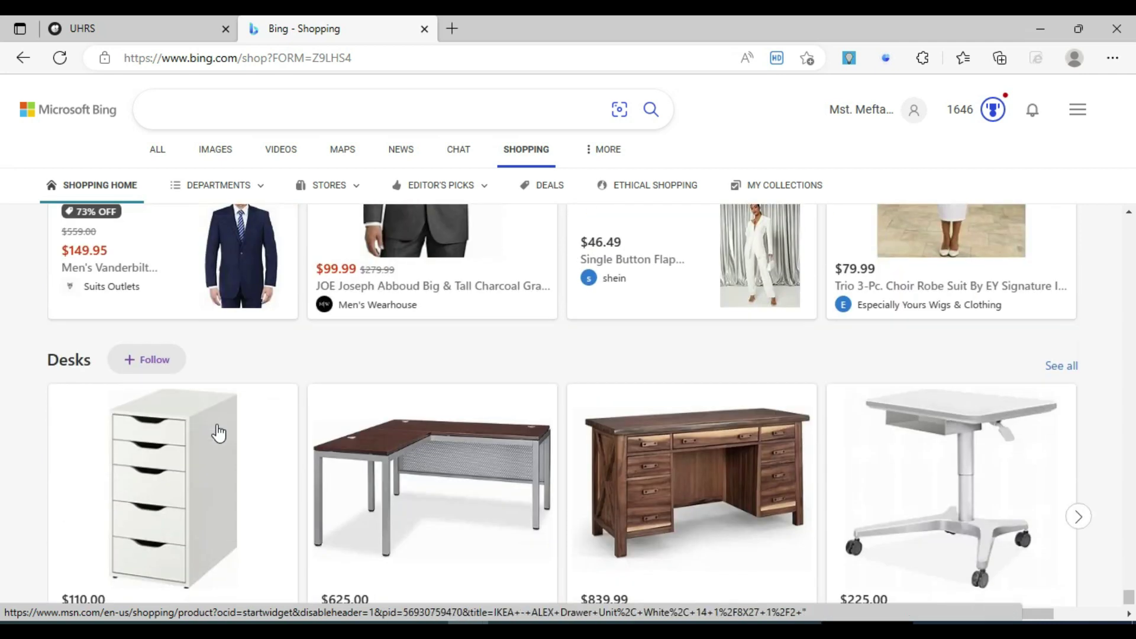
pyautogui.scroll(-8, 219, 433)
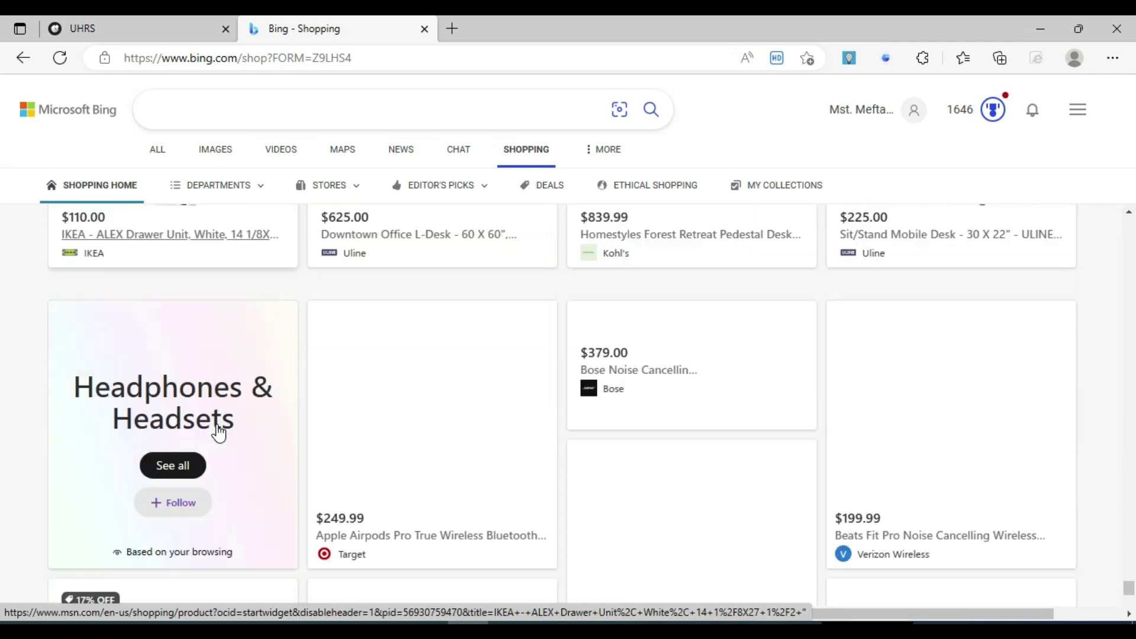
pyautogui.scroll(-9, 219, 433)
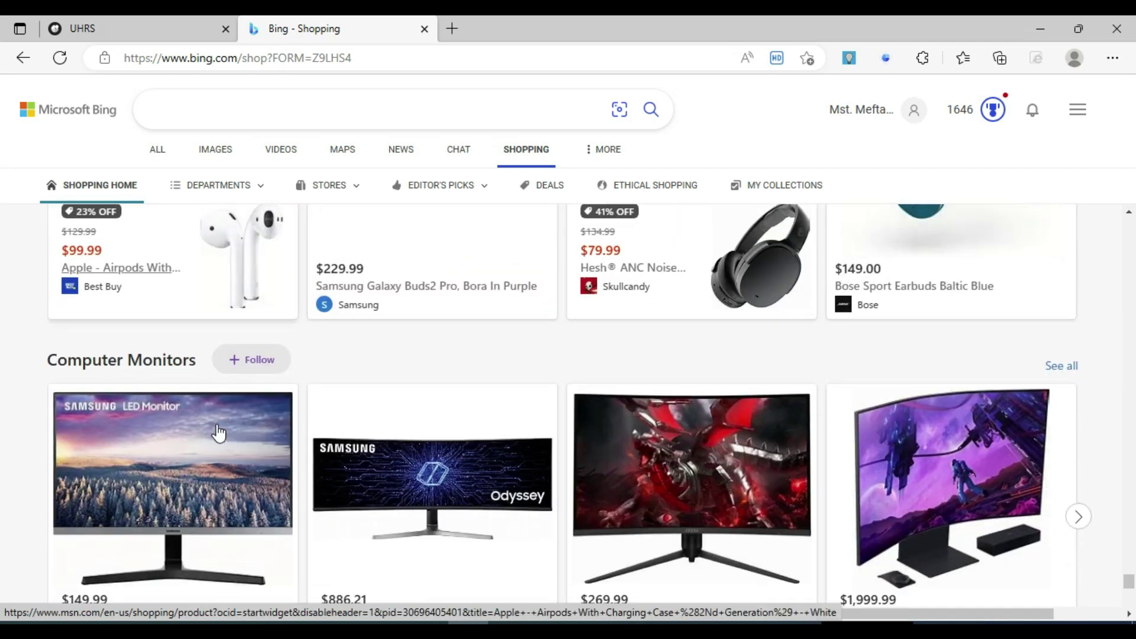
pyautogui.scroll(-3, 219, 433)
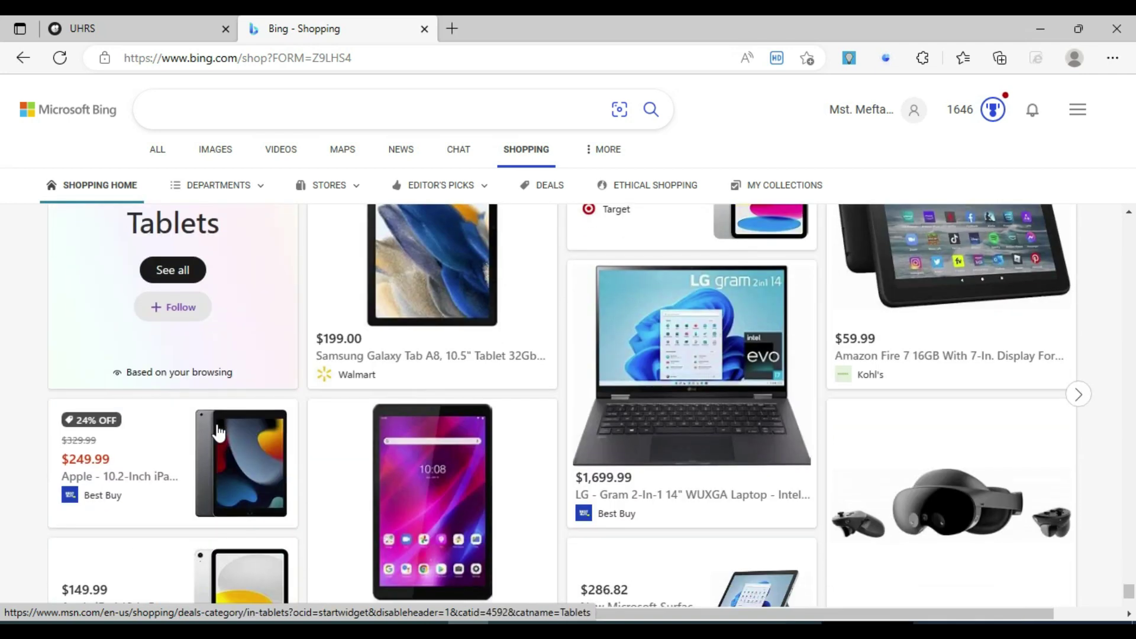
# - Continue down the Shopping page's product category sections, looking for a "BROWSE BY TOP CATEGORIES" heading
pyautogui.scroll(-7, 219, 434)
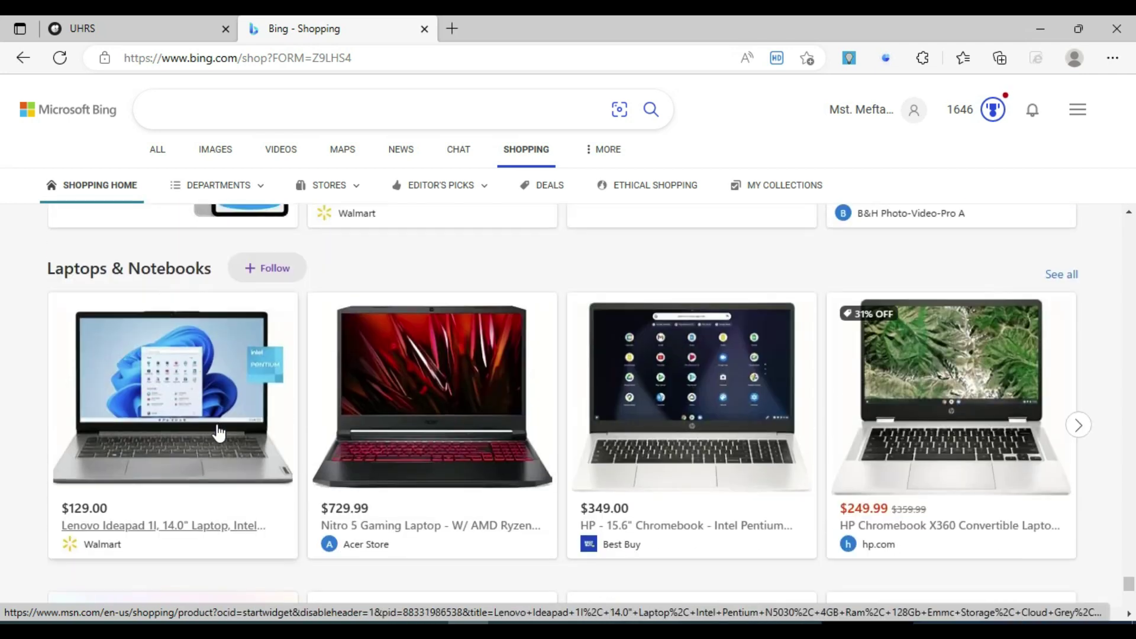
pyautogui.scroll(-14, 219, 433)
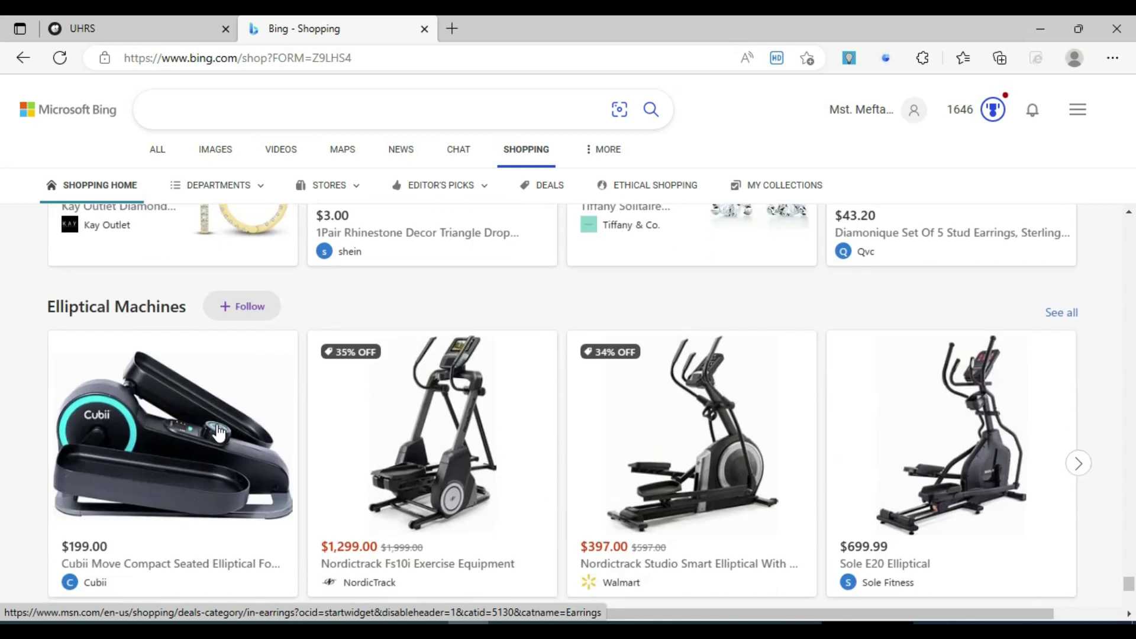
pyautogui.scroll(-15, 219, 433)
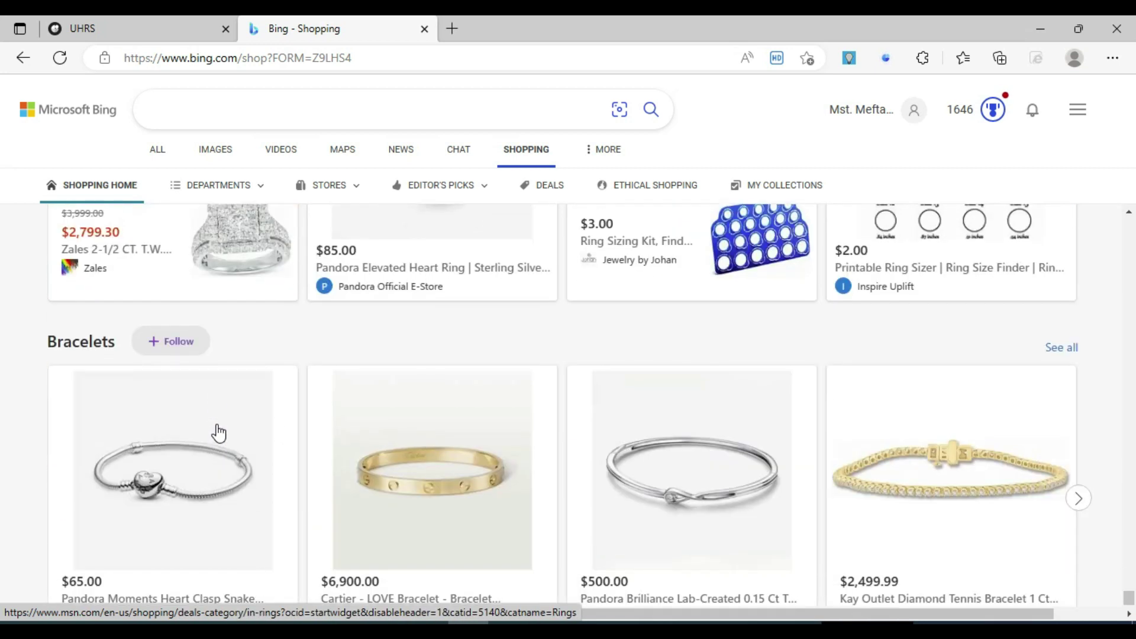
pyautogui.scroll(-11, 219, 433)
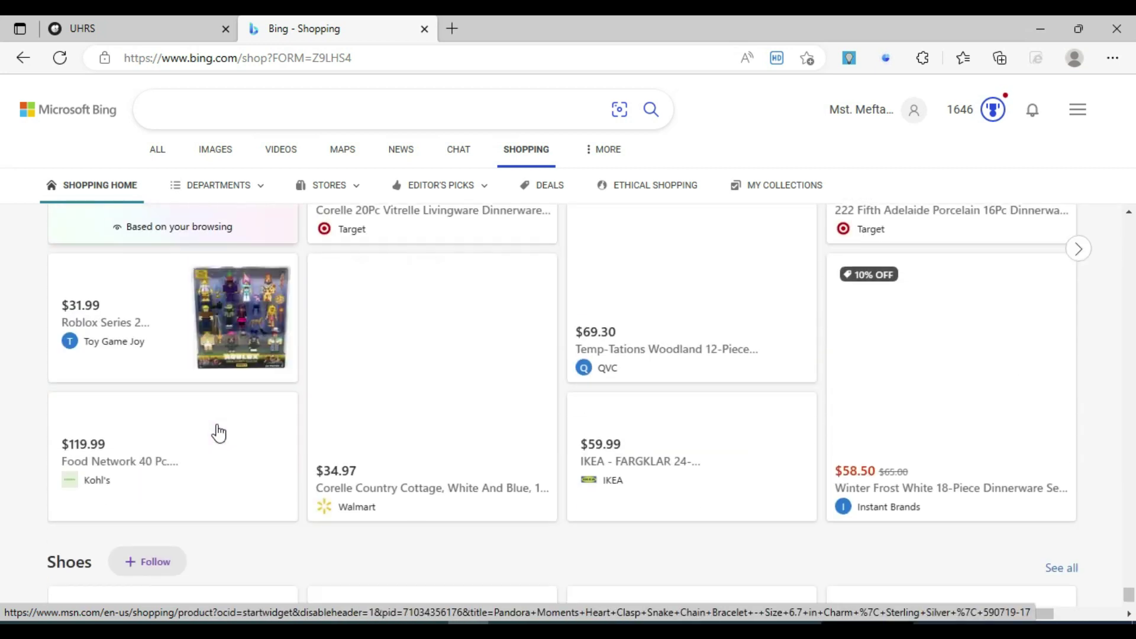
pyautogui.scroll(-9, 219, 433)
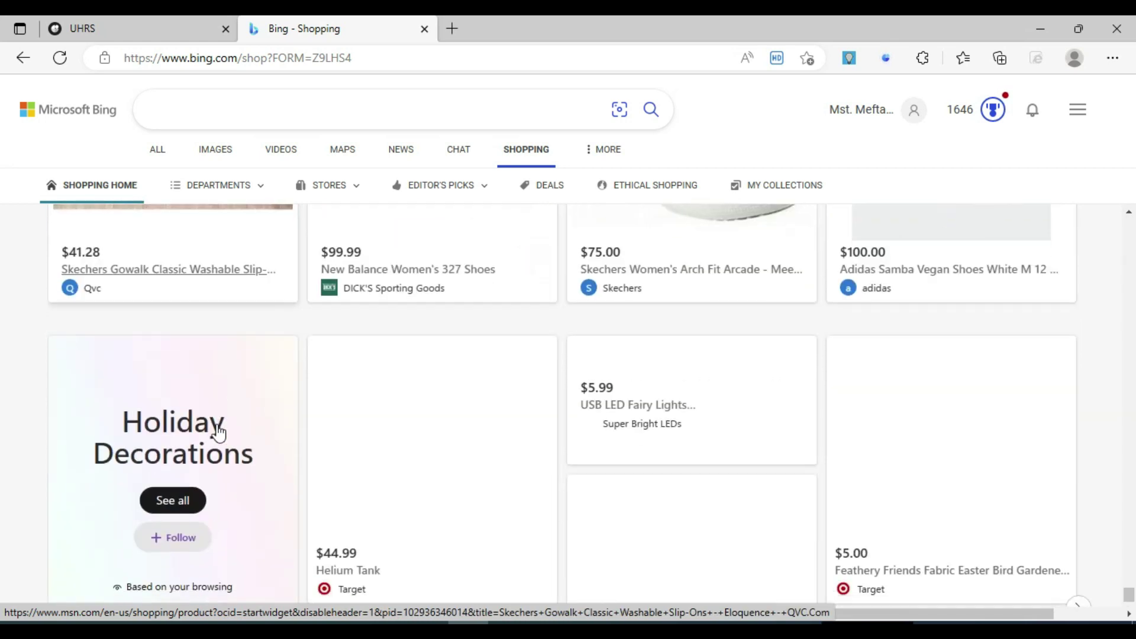
pyautogui.scroll(-11, 219, 433)
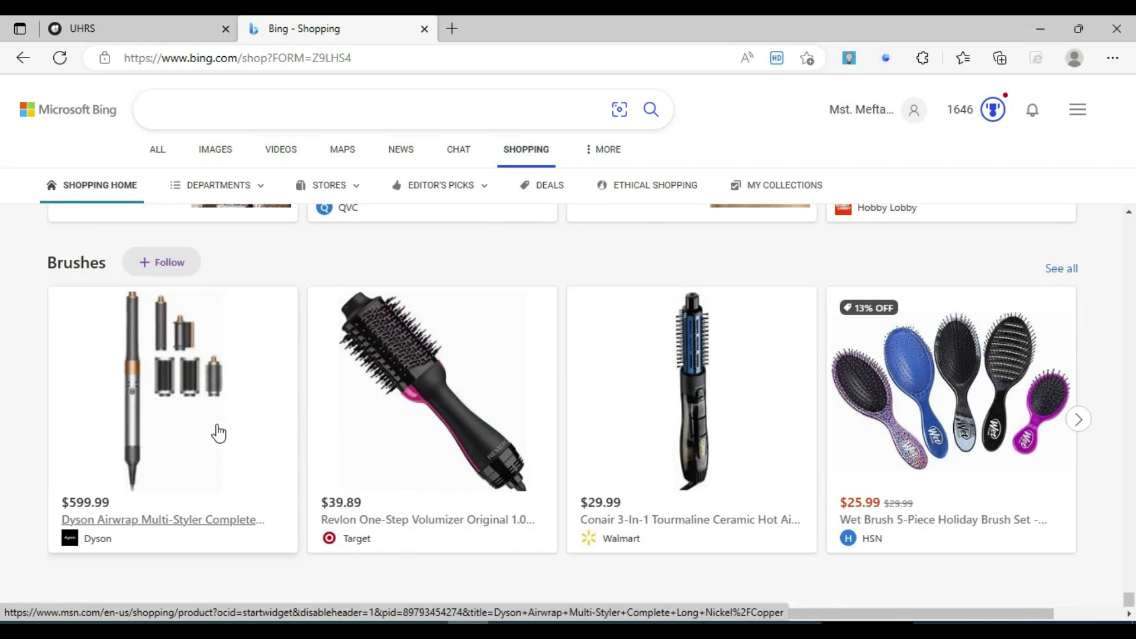
pyautogui.scroll(-10, 219, 433)
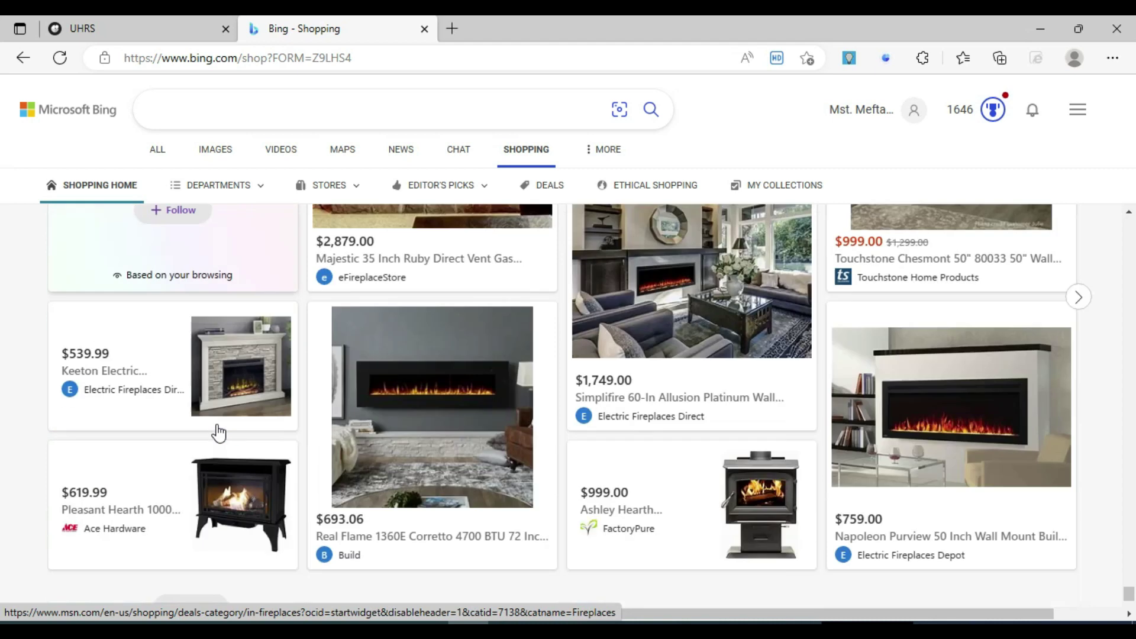
pyautogui.scroll(-10, 219, 433)
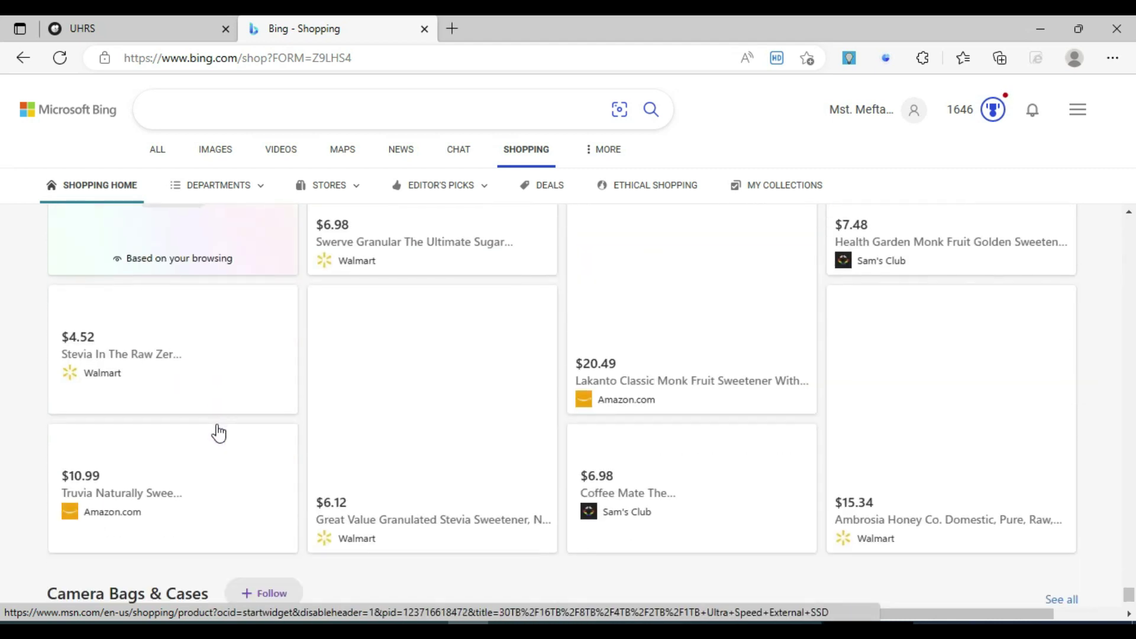
pyautogui.scroll(-2, 217, 424)
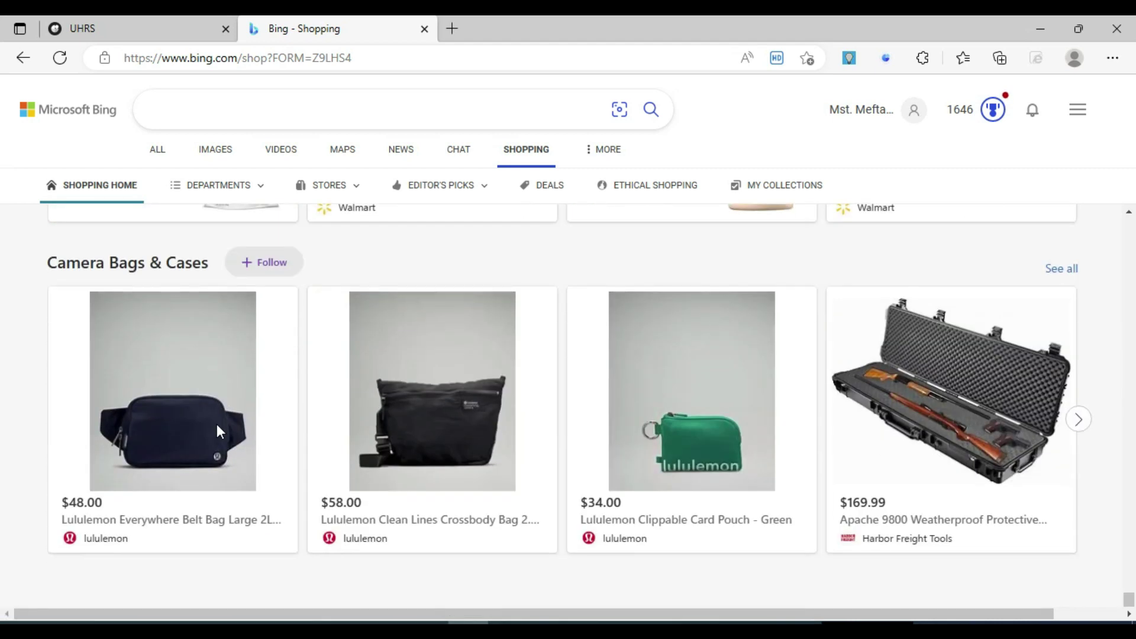
pyautogui.scroll(-8, 217, 424)
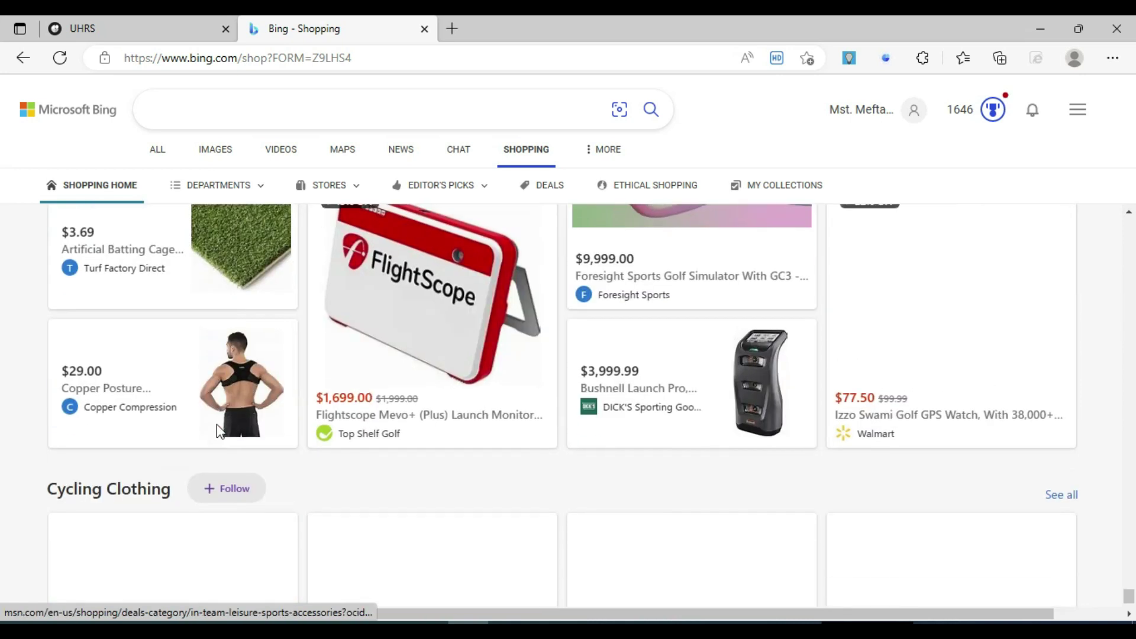
pyautogui.scroll(-3, 219, 432)
pyautogui.scroll(-1, 219, 430)
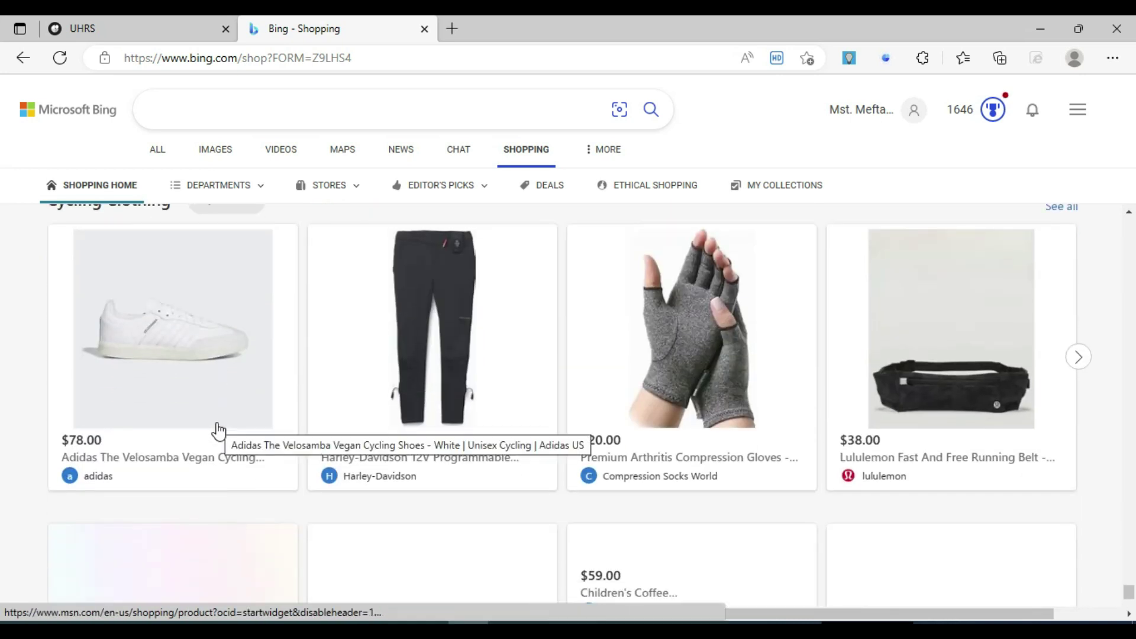
pyautogui.scroll(-15, 219, 432)
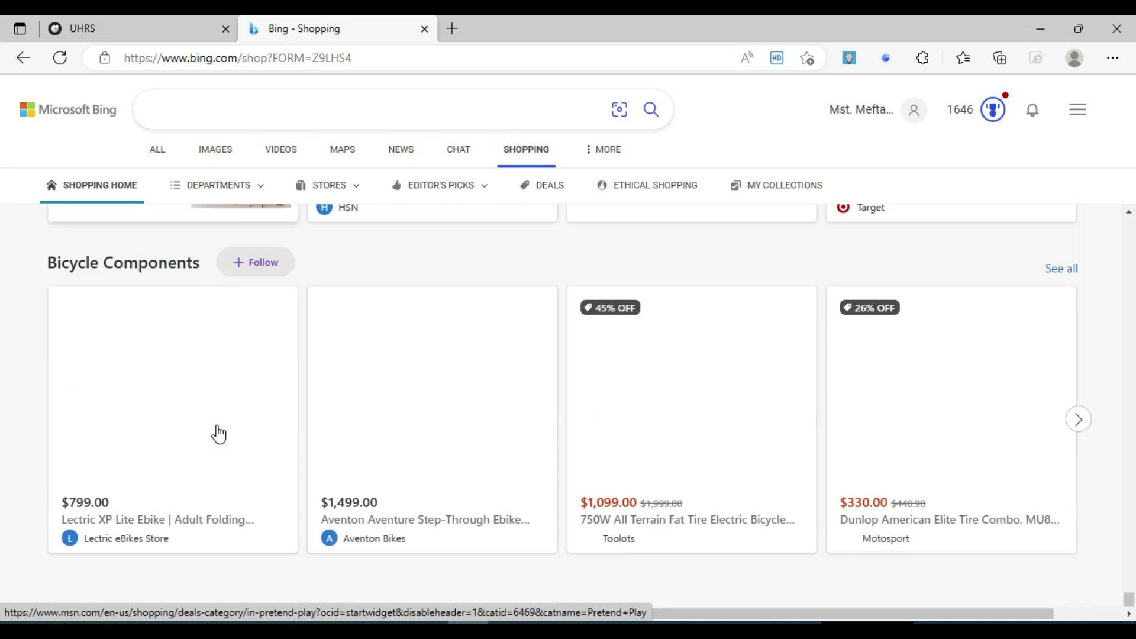
# - Reread the test case steps, check Bing Shopping's Departments page, and return to the Shopping home page
pyautogui.click(888, 62)
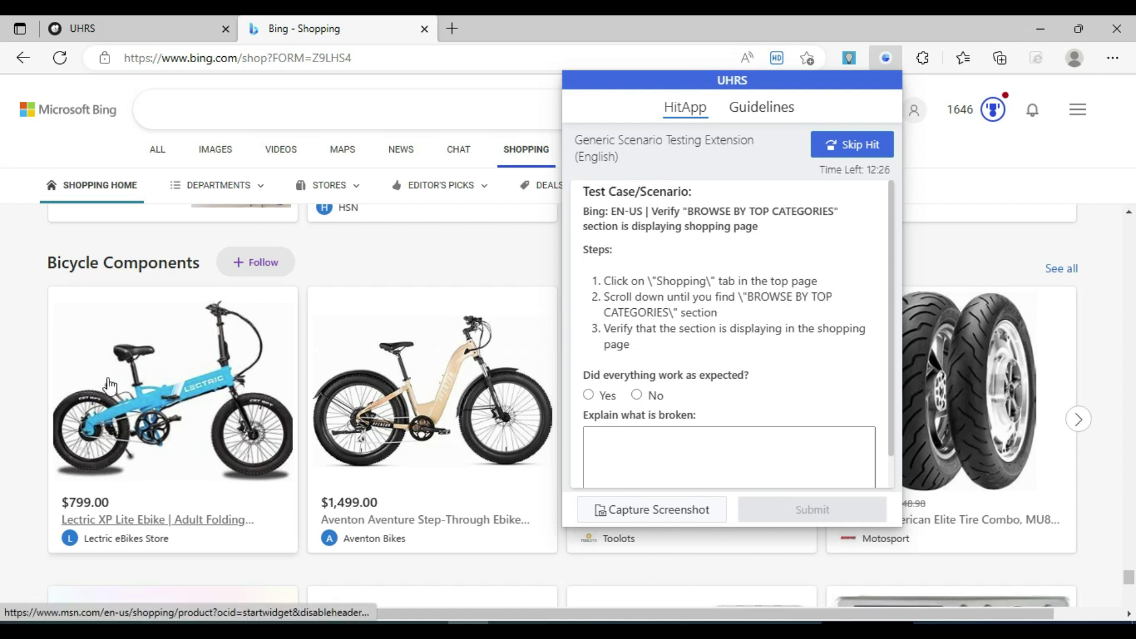
pyautogui.click(3, 353)
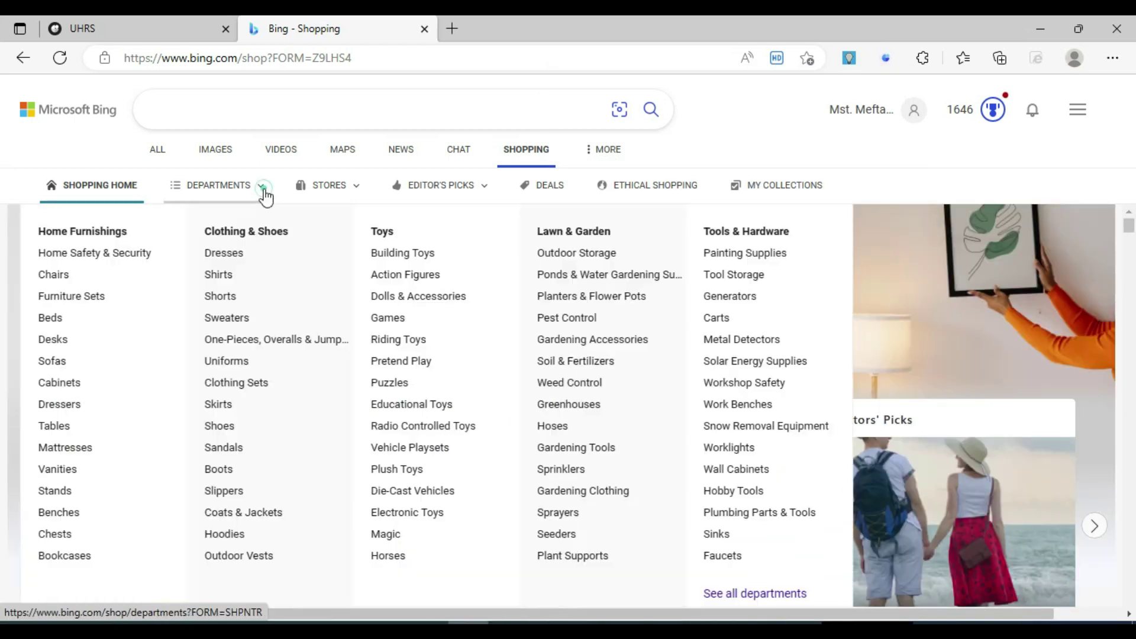
pyautogui.click(264, 196)
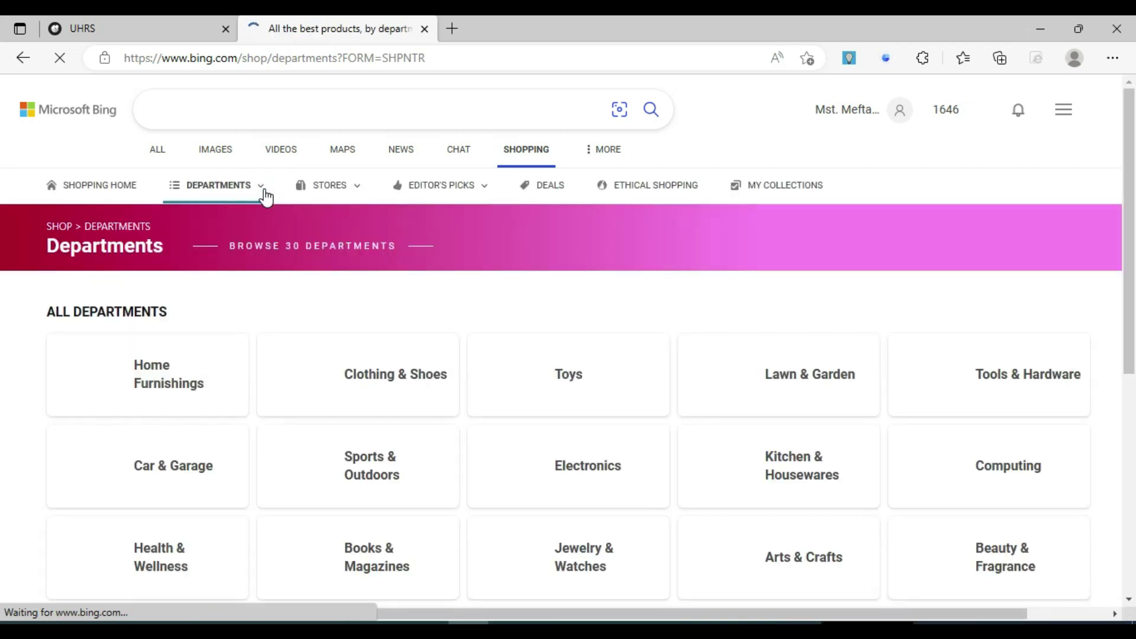
pyautogui.click(105, 195)
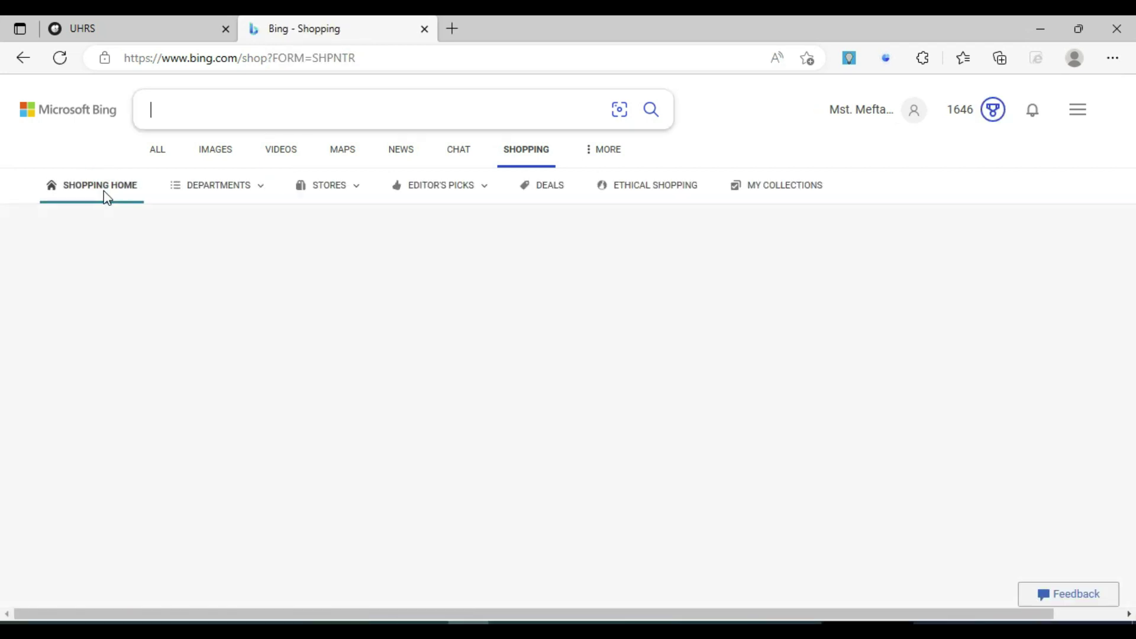
pyautogui.moveTo(230, 186)
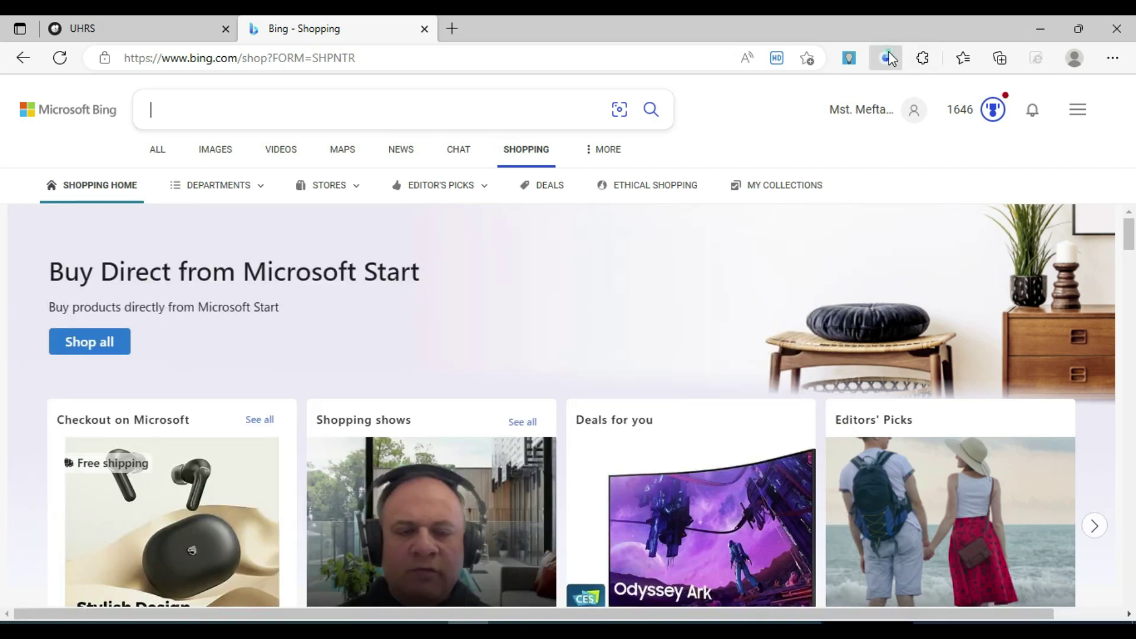
# - Compare the reloaded Shopping home page's sections with the BROWSE BY TOP CATEGORIES test case steps
pyautogui.click(887, 58)
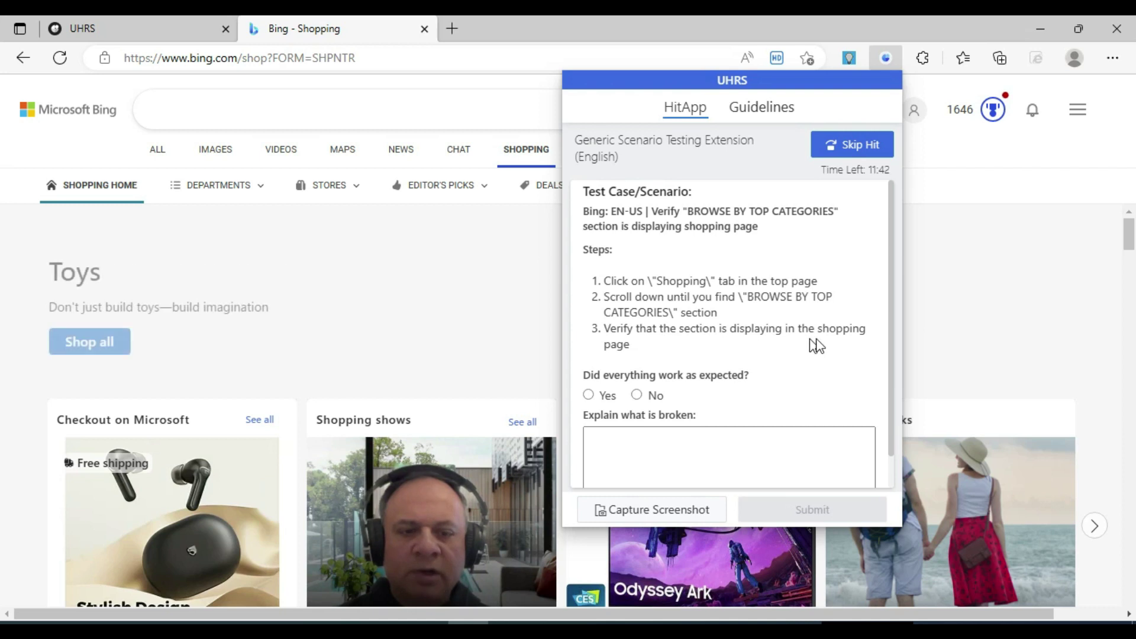
pyautogui.click(3, 256)
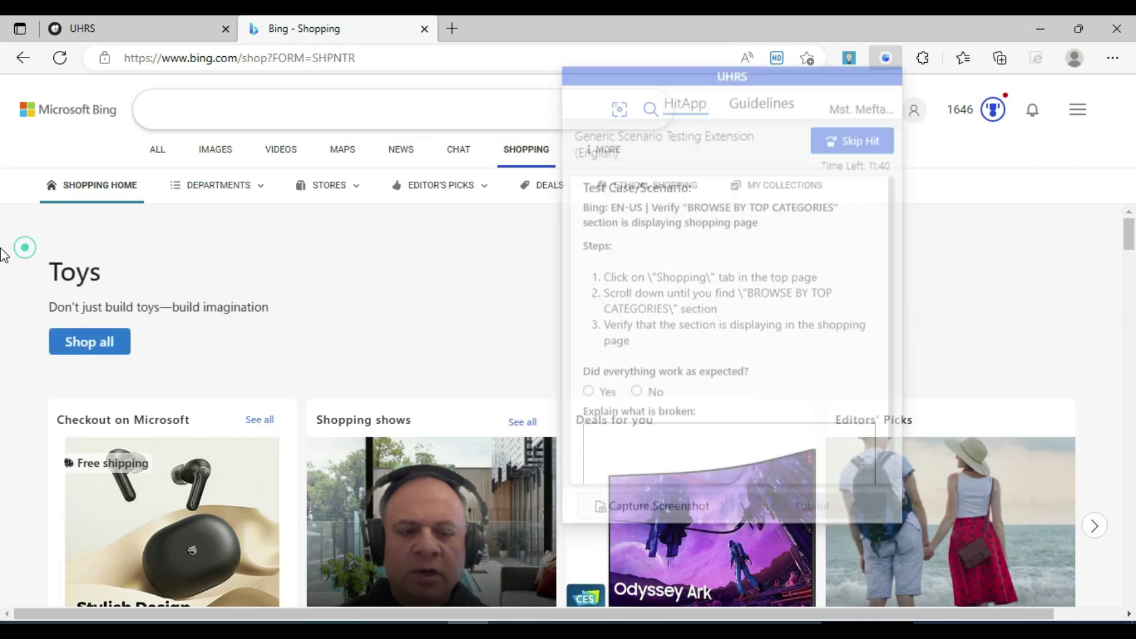
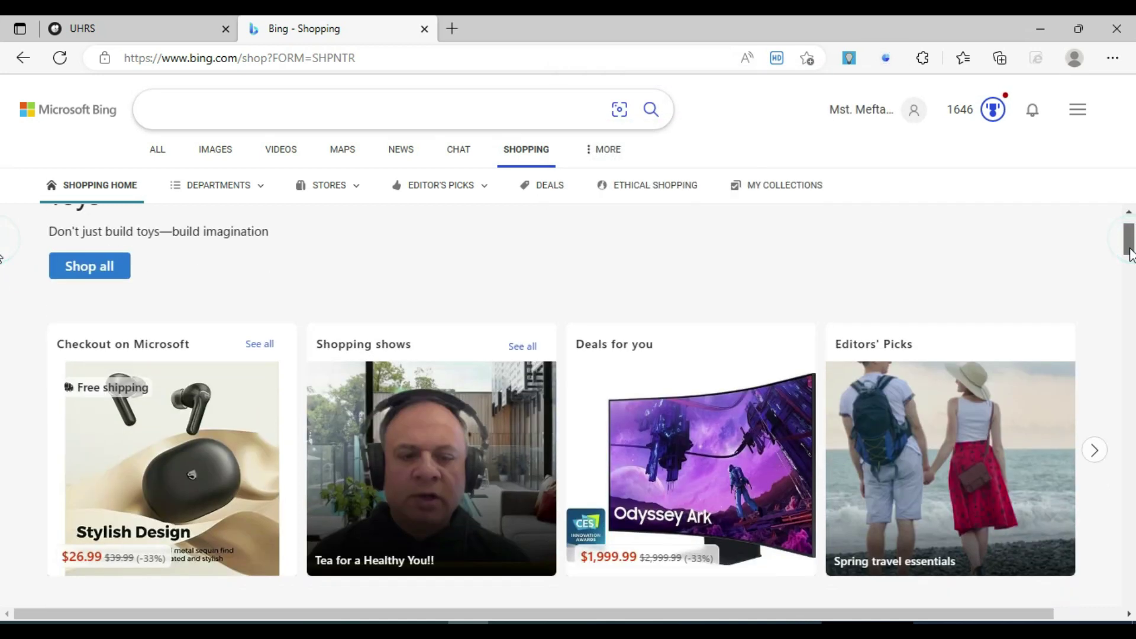
pyautogui.scroll(-10, 269, 556)
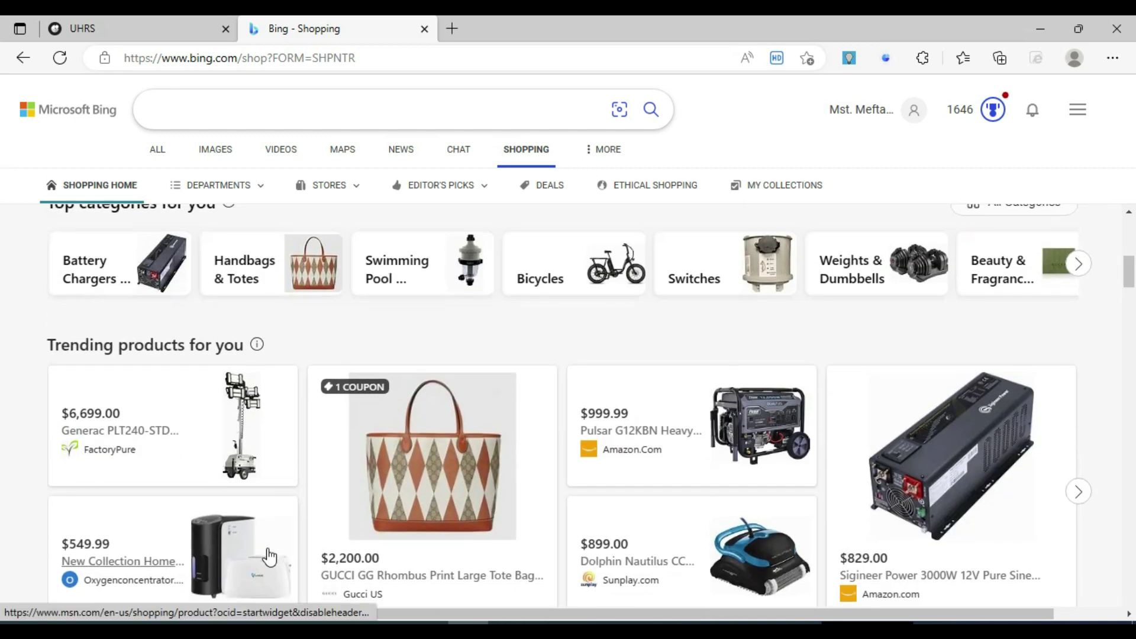
pyautogui.click(885, 58)
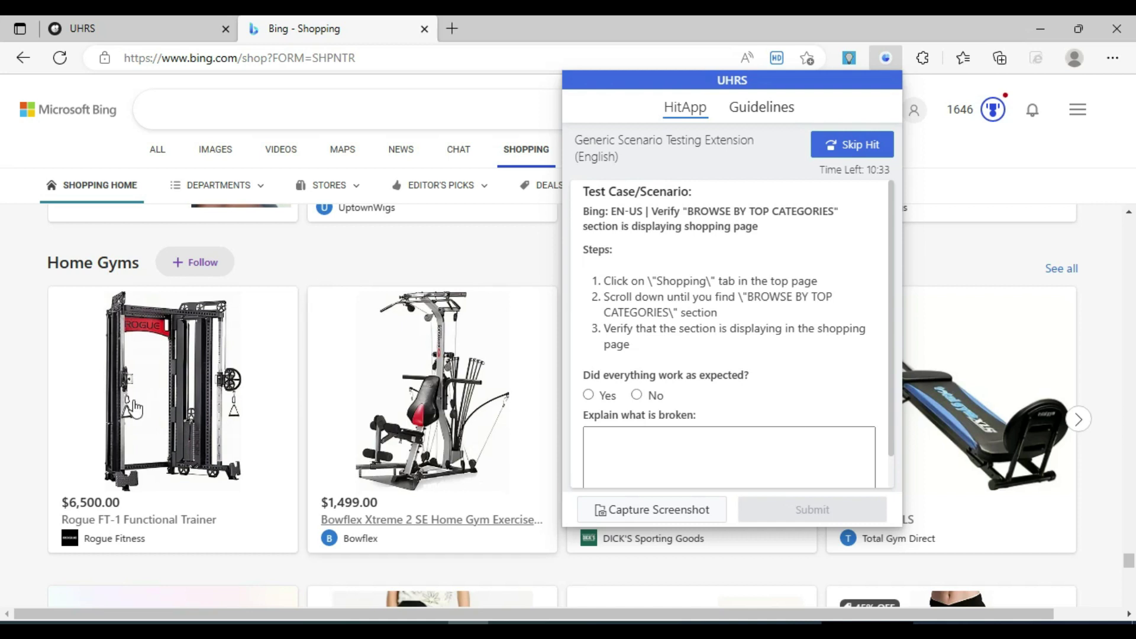
pyautogui.scroll(-20, 189, 455)
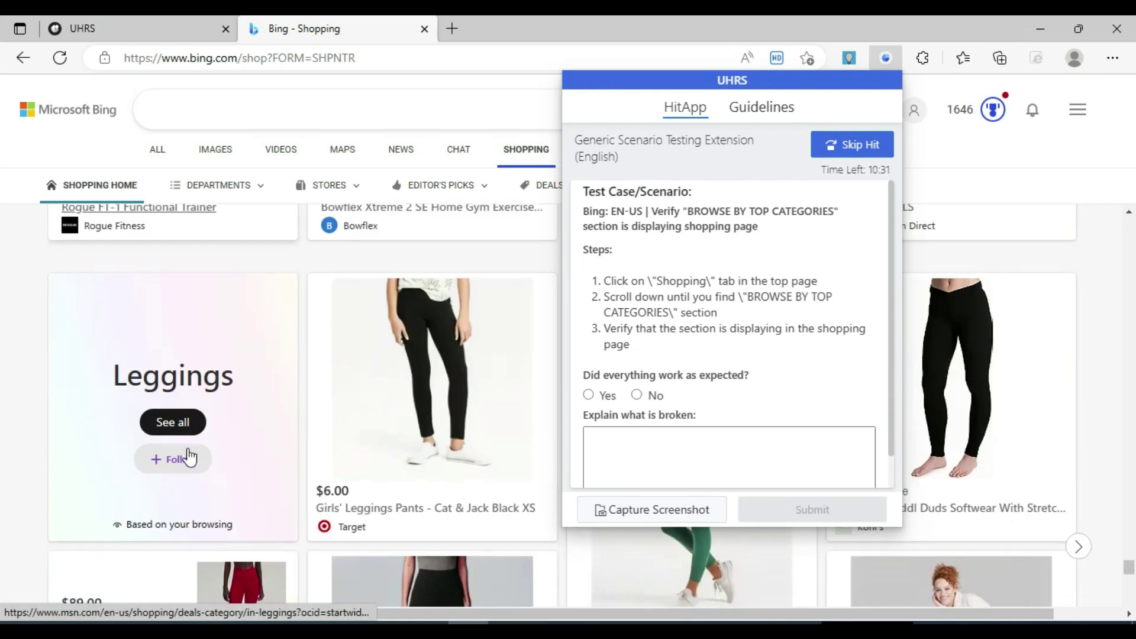
pyautogui.scroll(-6, 190, 456)
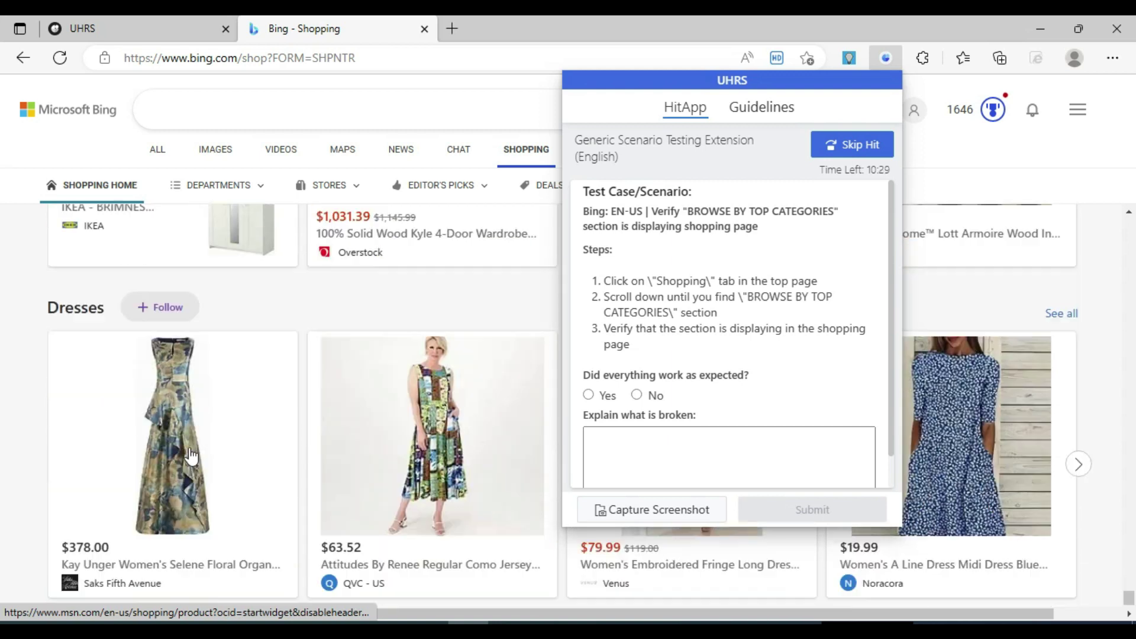
pyautogui.scroll(-7, 194, 456)
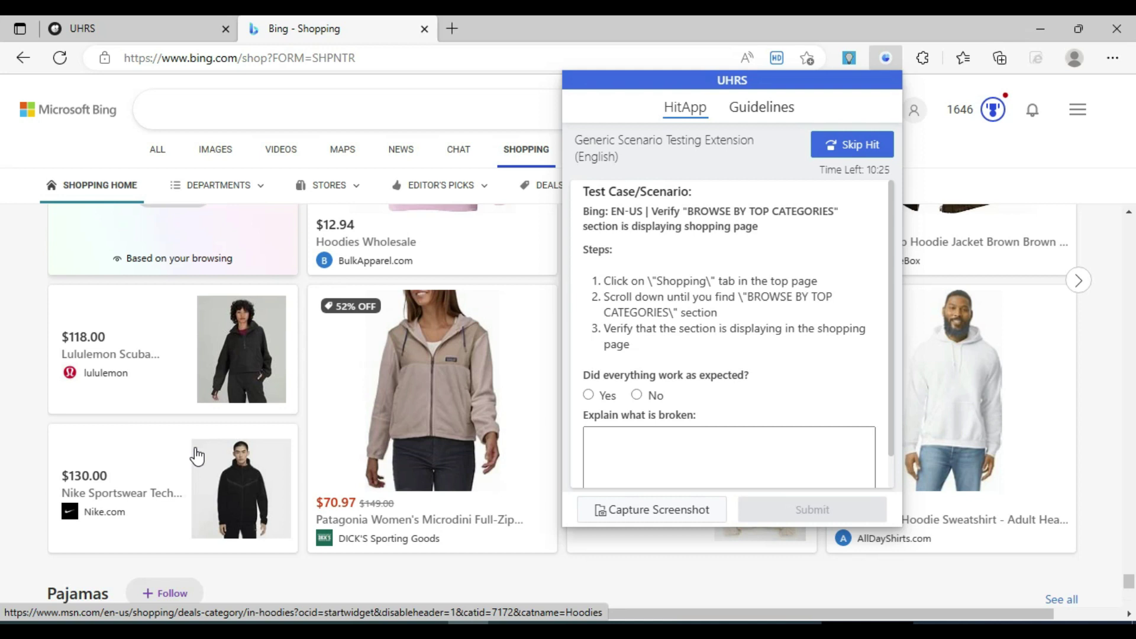
pyautogui.scroll(-9, 130, 556)
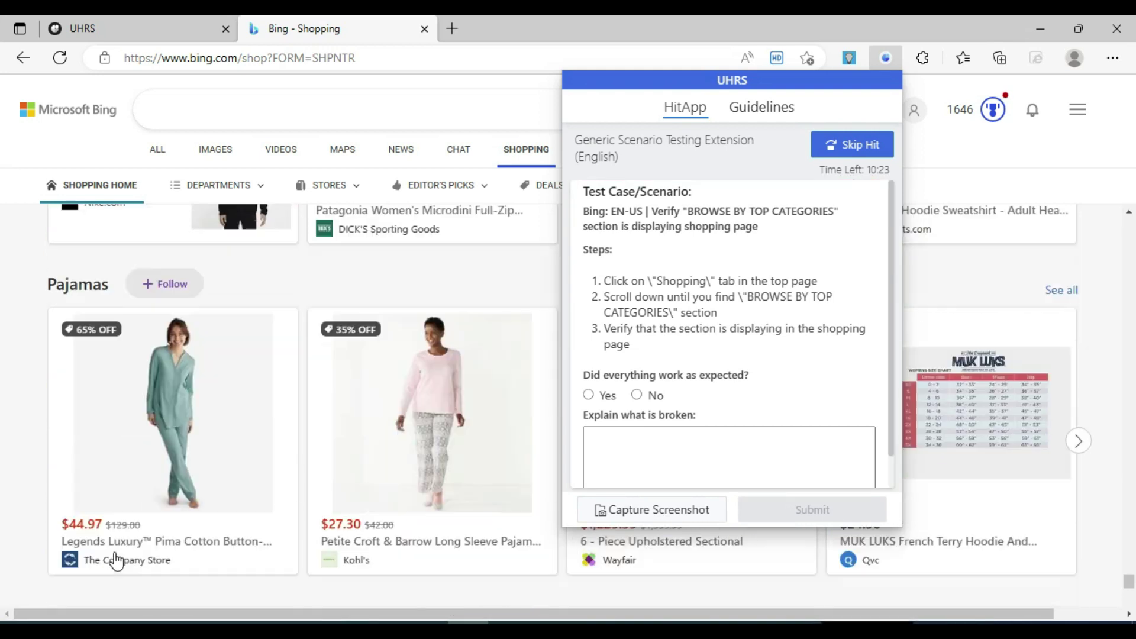
pyautogui.scroll(-10, 130, 556)
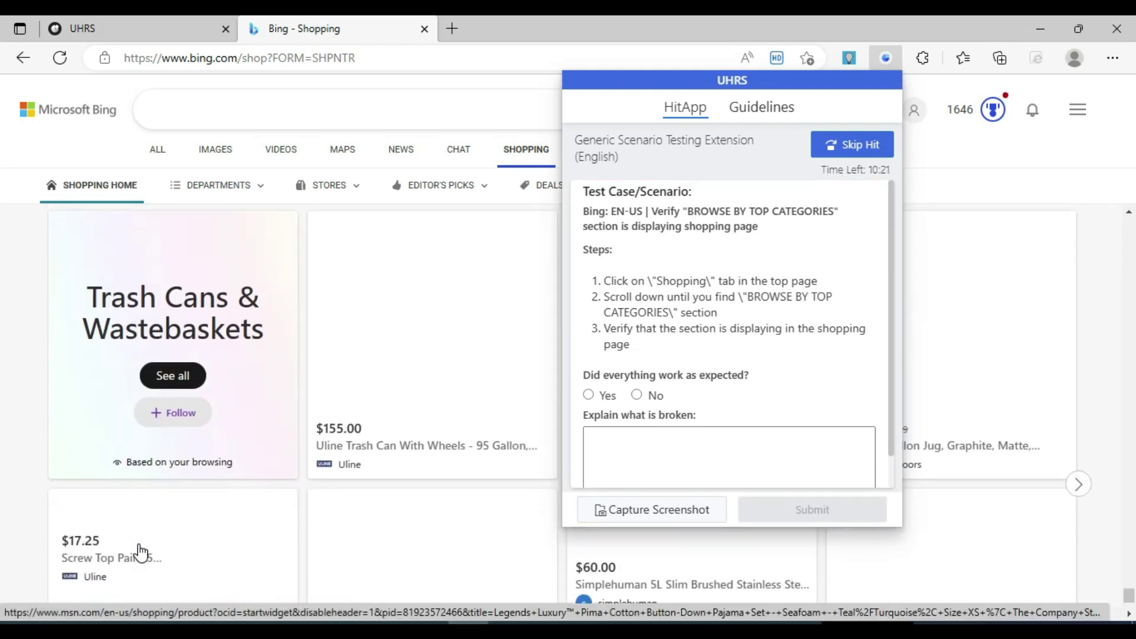
pyautogui.scroll(-8, 142, 553)
pyautogui.click(672, 84)
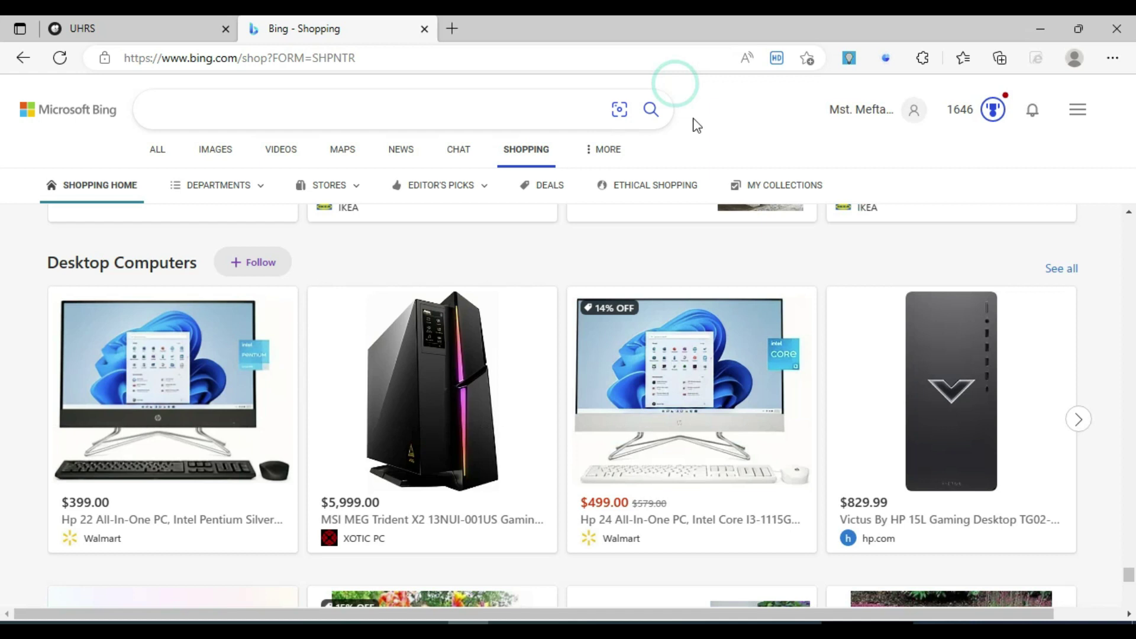
# - Answer No to whether everything worked as expected in the BROWSE BY TOP CATEGORIES test case
pyautogui.click(885, 57)
pyautogui.click(885, 58)
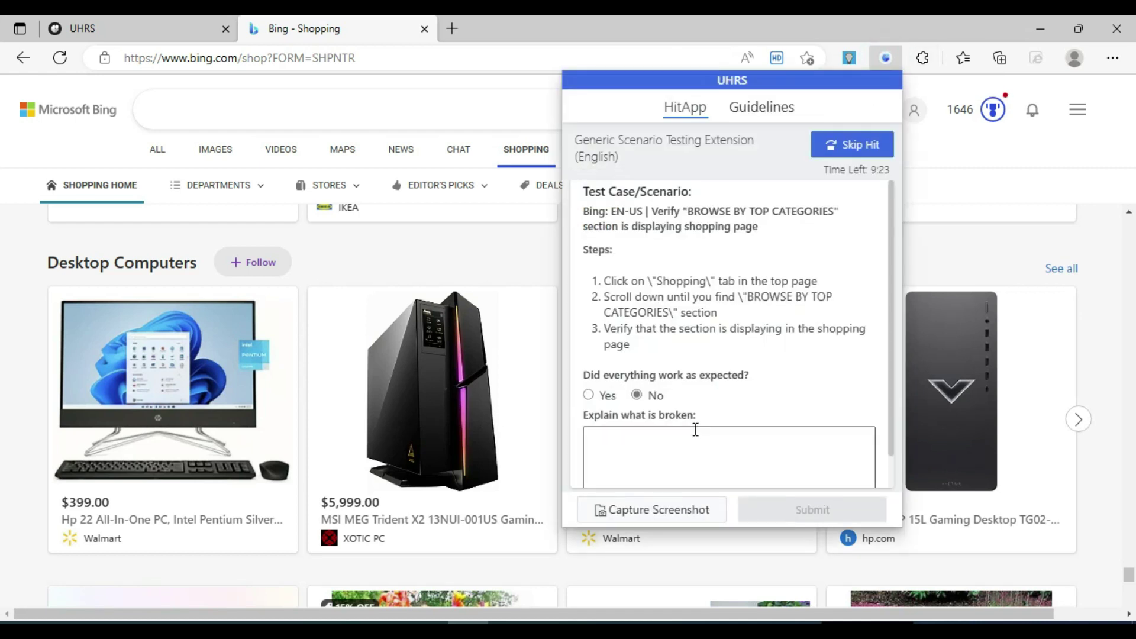
pyautogui.click(630, 510)
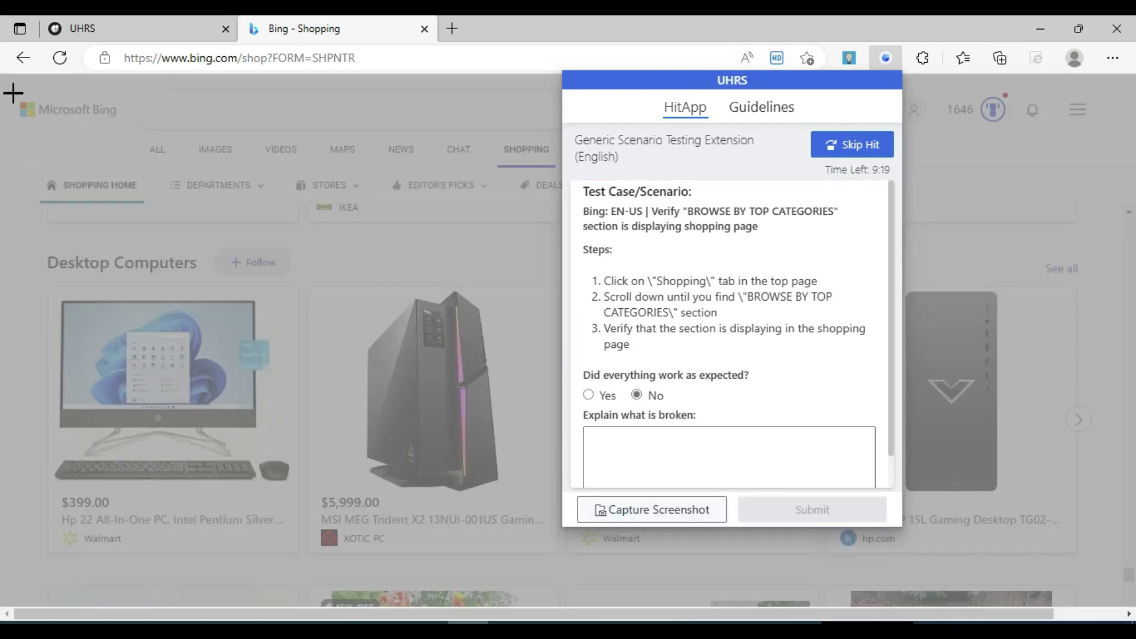
pyautogui.moveTo(13, 76); pyautogui.dragTo(857, 604)
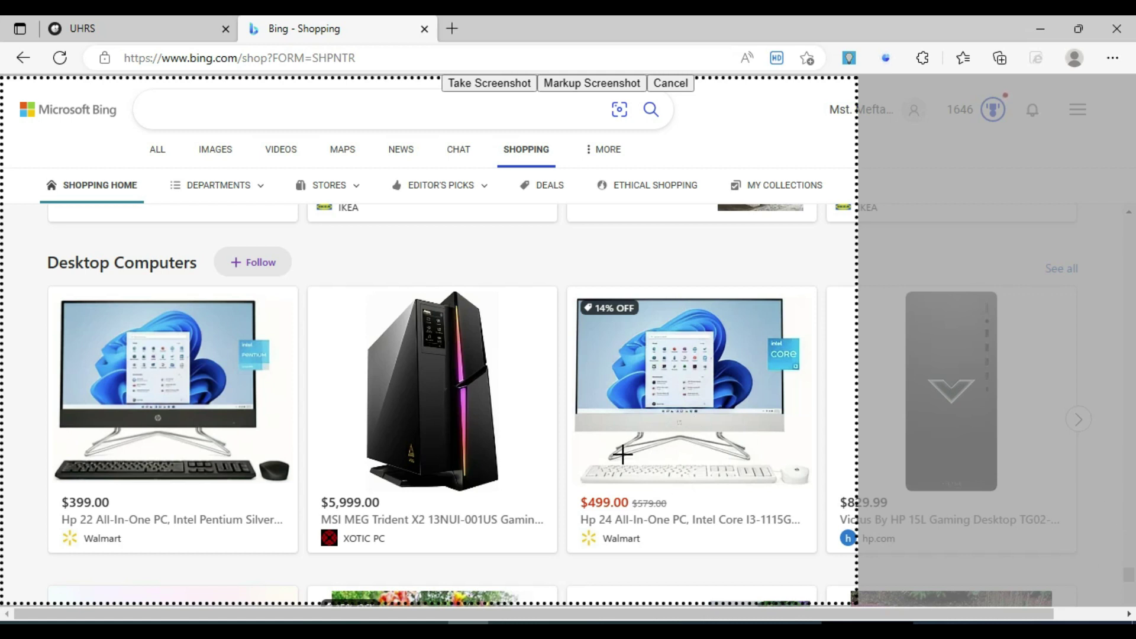
pyautogui.click(590, 83)
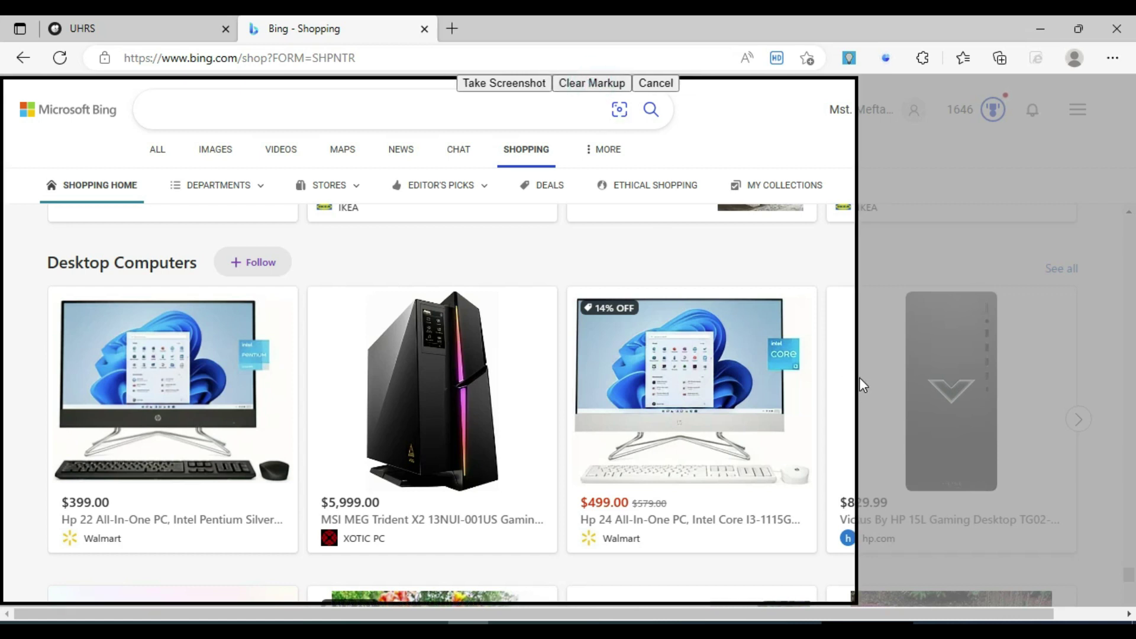
pyautogui.doubleClick(846, 377)
pyautogui.moveTo(504, 426); pyautogui.dragTo(631, 426)
pyautogui.moveTo(524, 439); pyautogui.dragTo(634, 493)
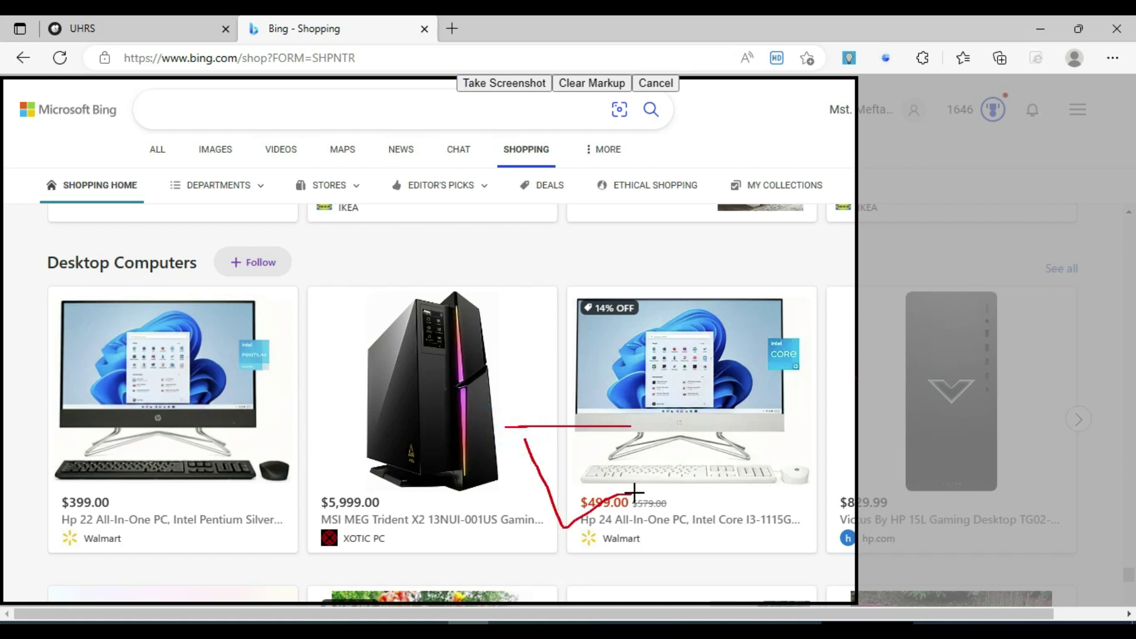
pyautogui.click(655, 83)
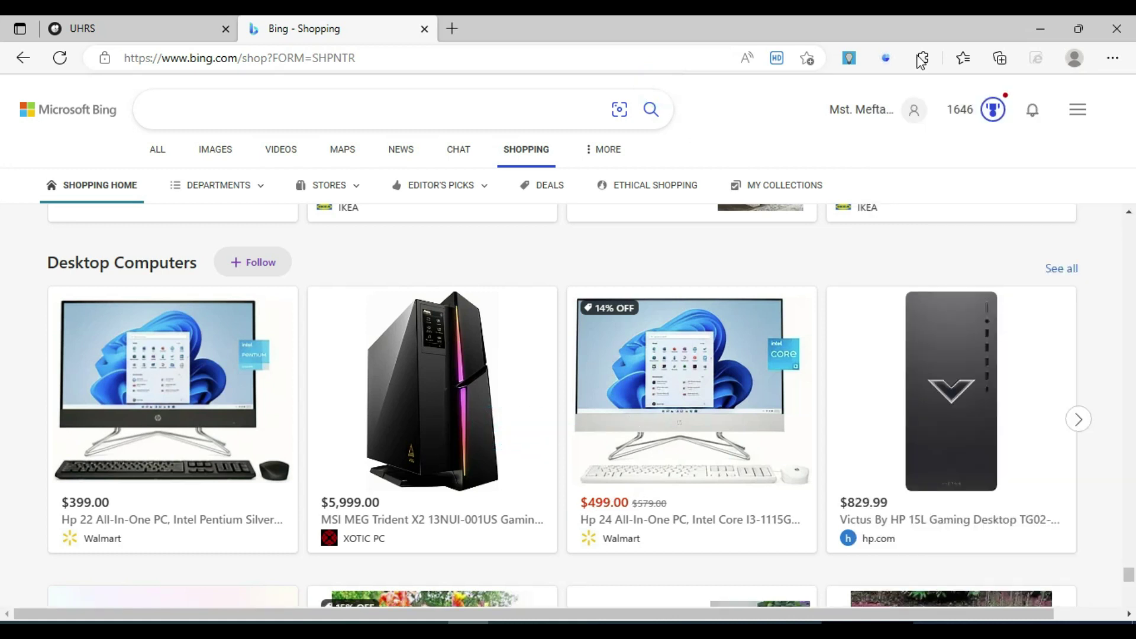
# - Capture a screenshot of nearly the whole visible Bing Shopping page for the BROWSE BY TOP CATEGORIES test case
pyautogui.click(886, 59)
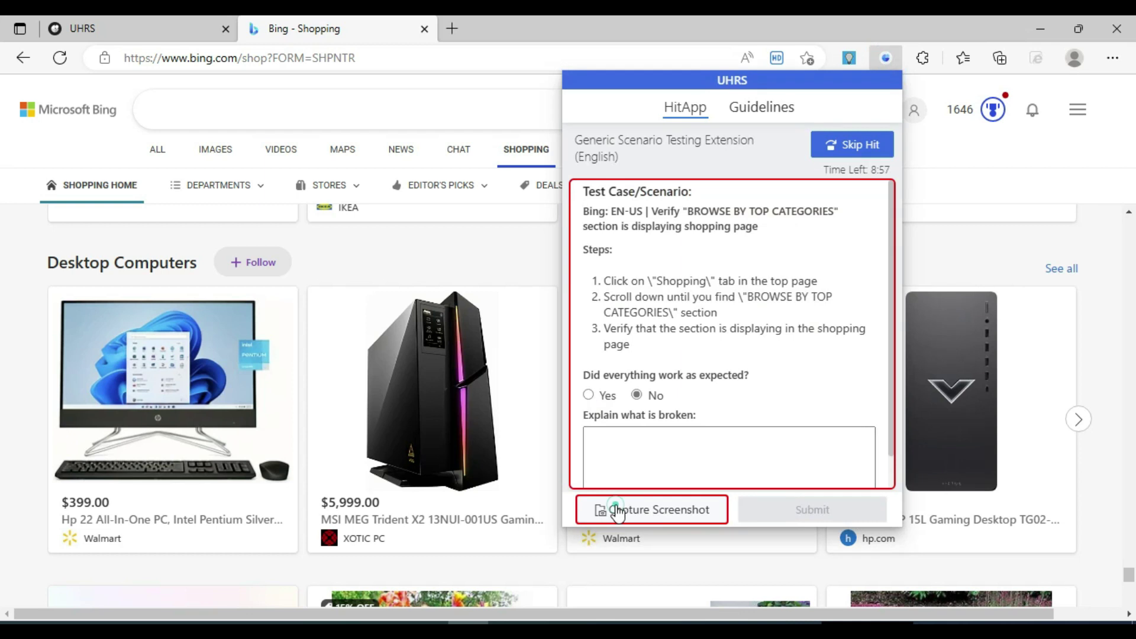
pyautogui.click(617, 513)
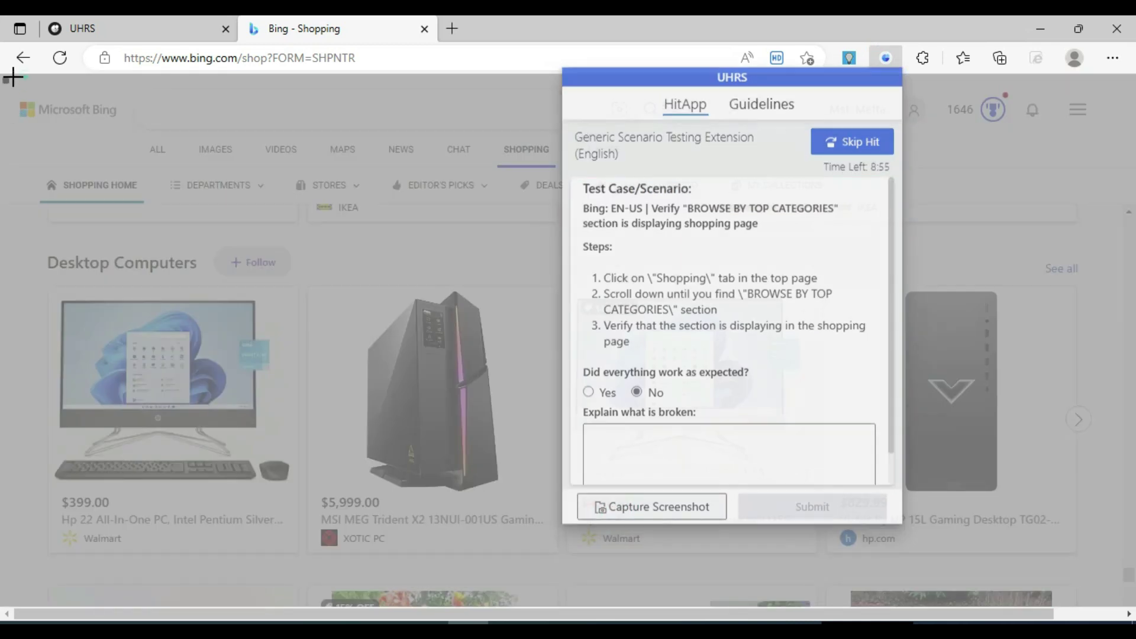
pyautogui.moveTo(13, 76); pyautogui.dragTo(1131, 601)
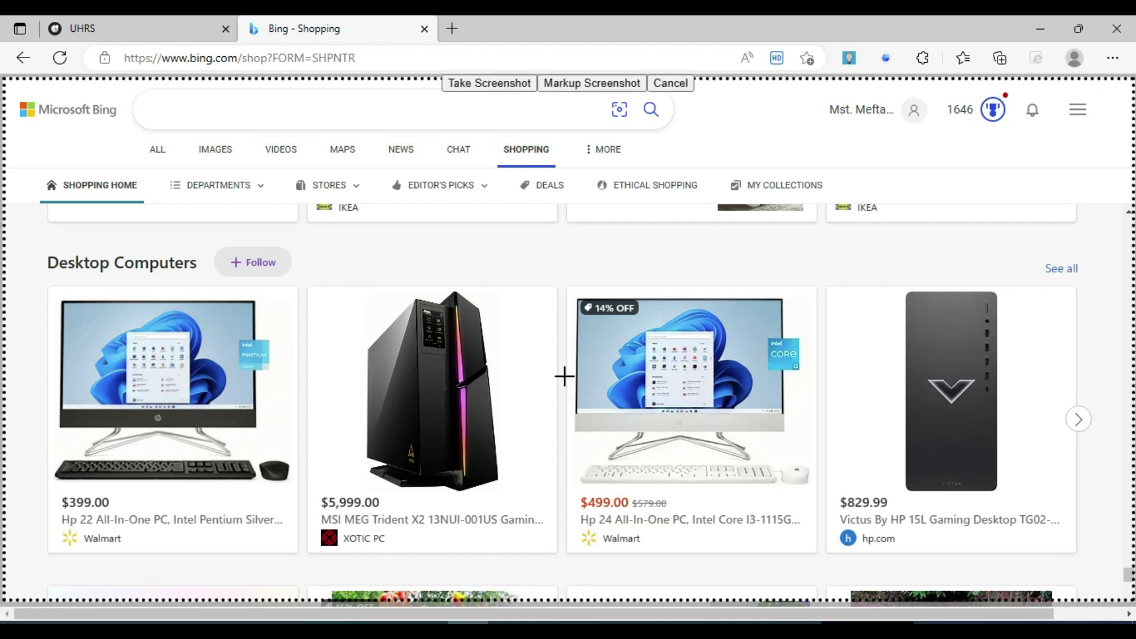
pyautogui.click(475, 87)
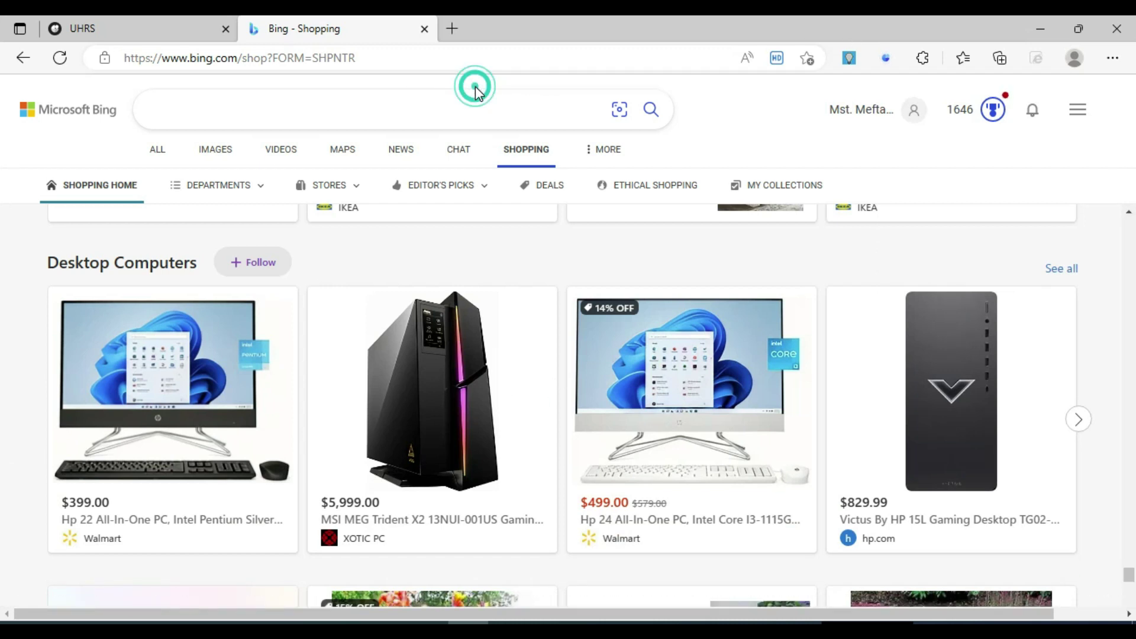
# - Explain what is broken as "I can not fiend BROWSE BY TOP CATEGORIES in Shopping page" and submit the test case
pyautogui.click(884, 58)
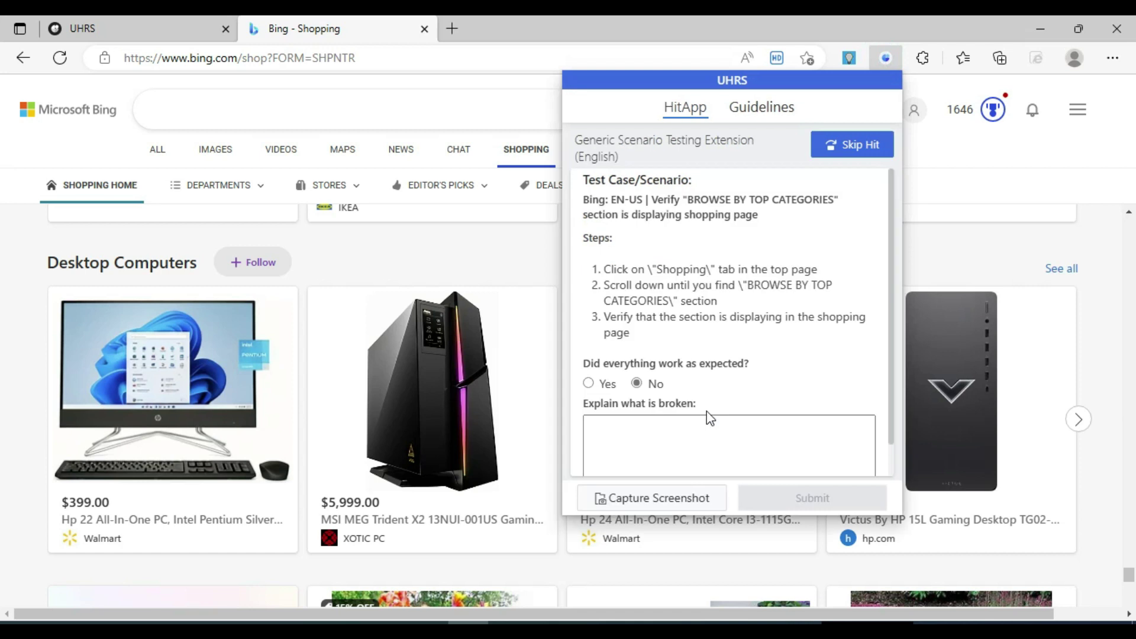
pyautogui.click(646, 462)
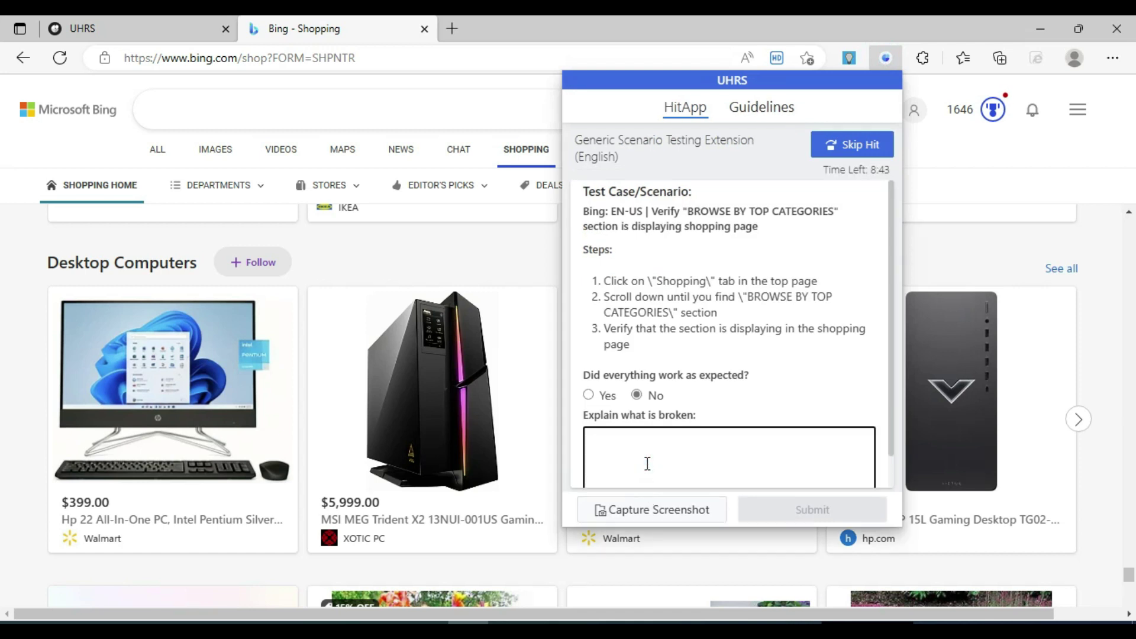
pyautogui.write('I')
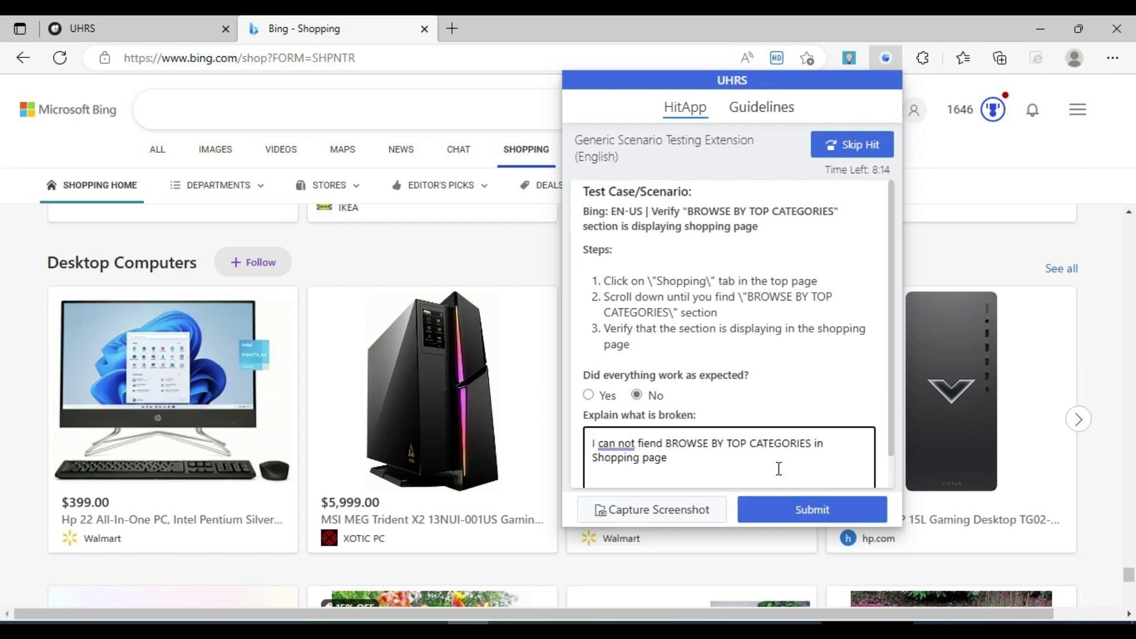
pyautogui.click(805, 511)
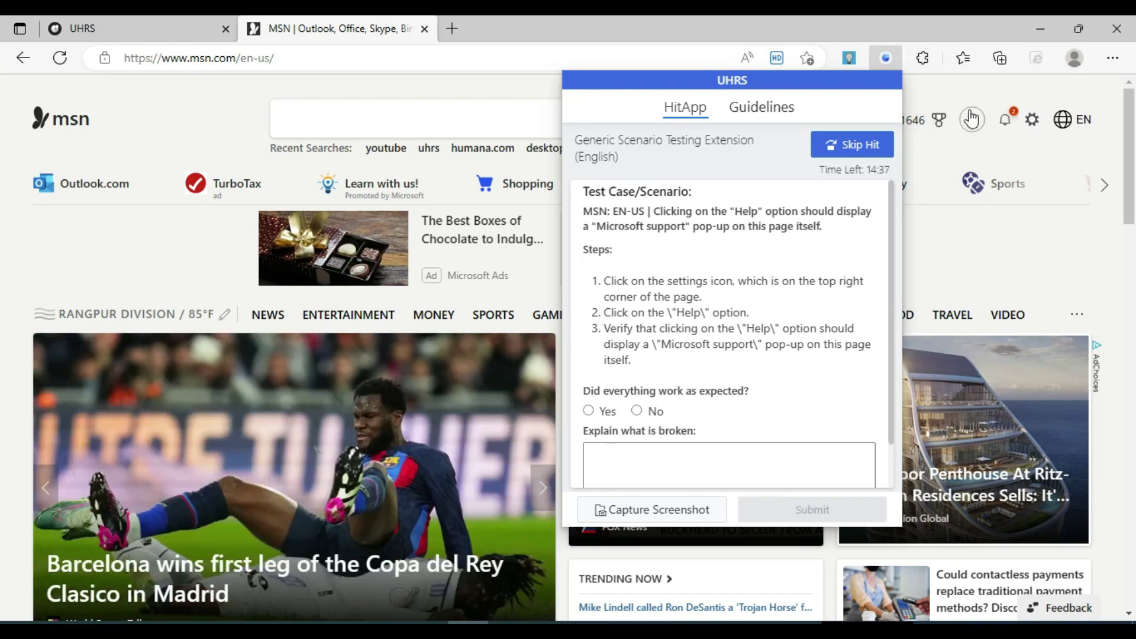
# - Open the Help option from MSN's settings, return to the MSN page, and compare the behaviour with the test case steps
pyautogui.click(1032, 122)
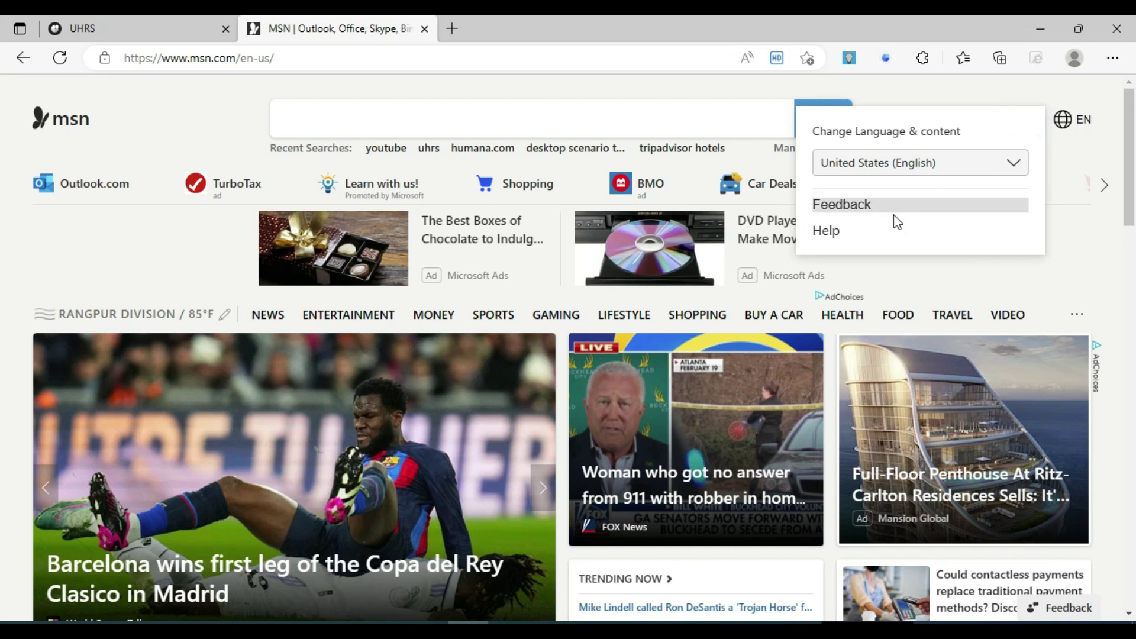
pyautogui.click(849, 230)
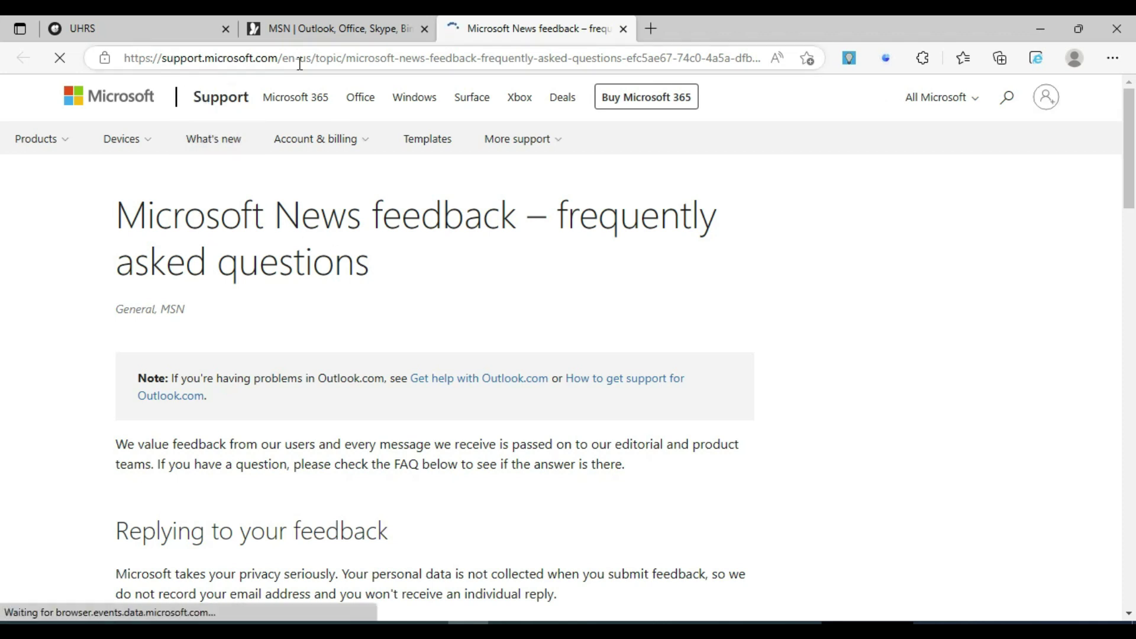
pyautogui.click(375, 29)
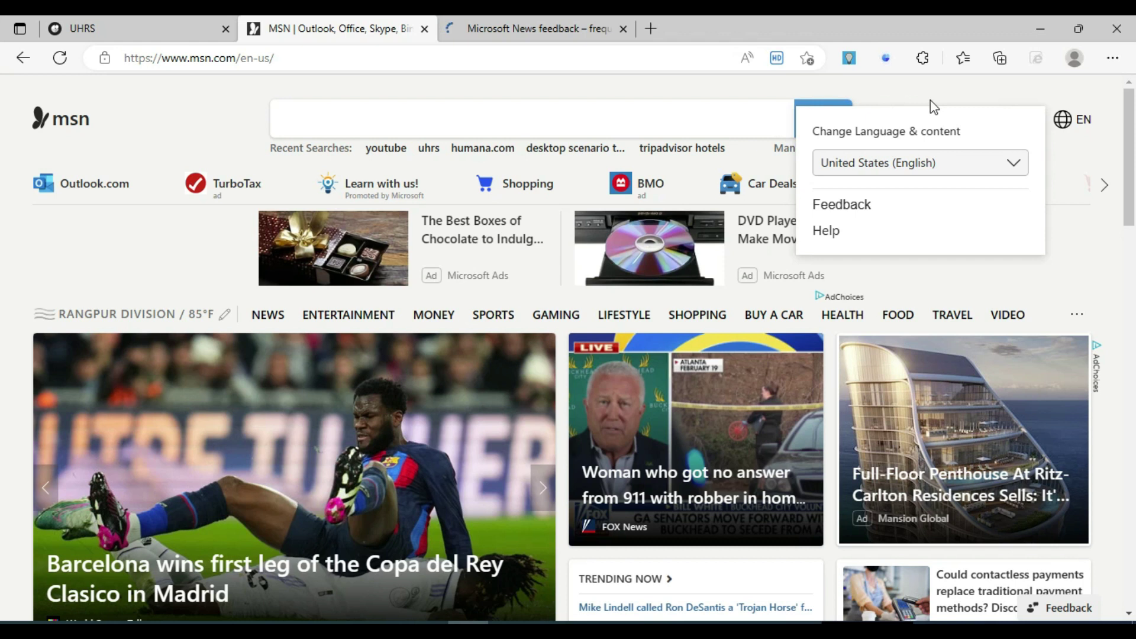
pyautogui.click(887, 58)
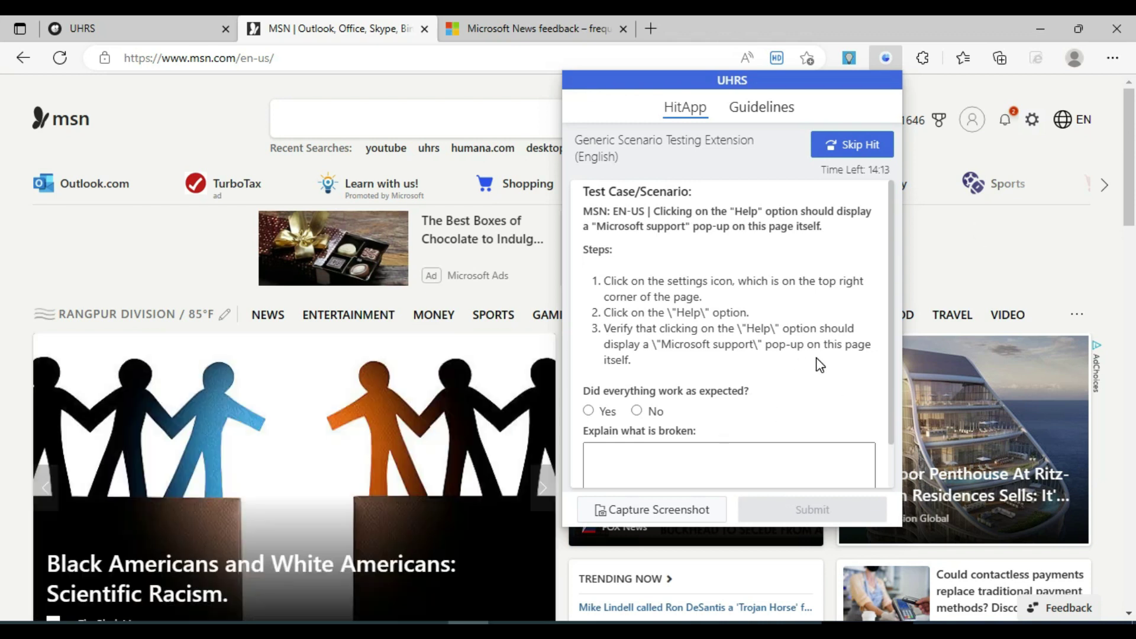
# - Repeat the Help check from MSN's settings, look through the support page, and reread the pop-up test case
pyautogui.click(1033, 120)
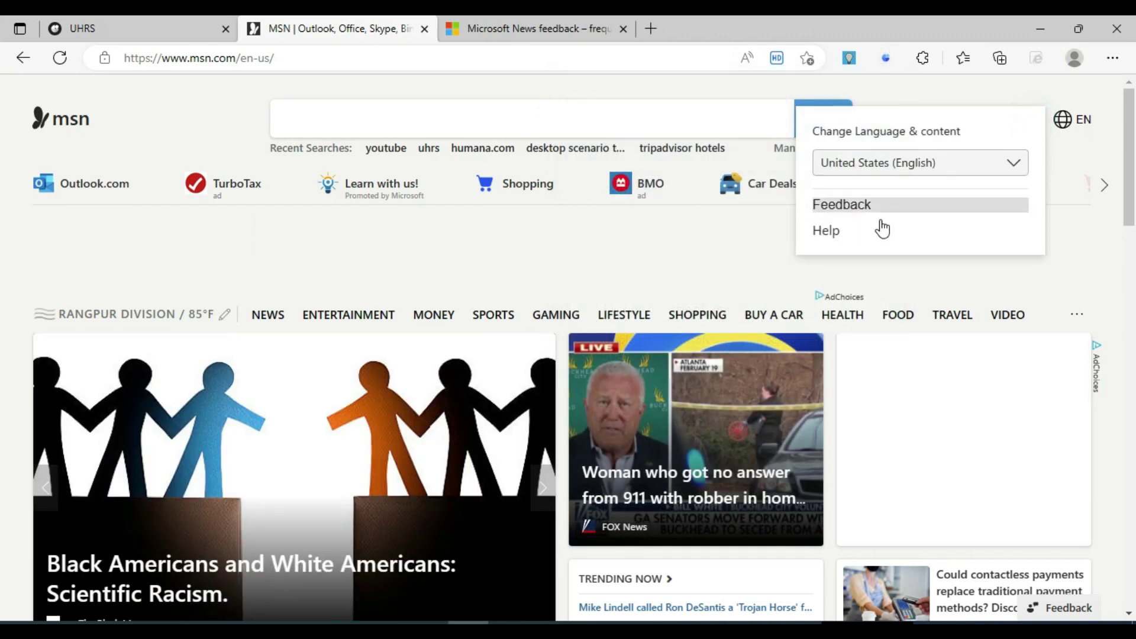
pyautogui.click(855, 237)
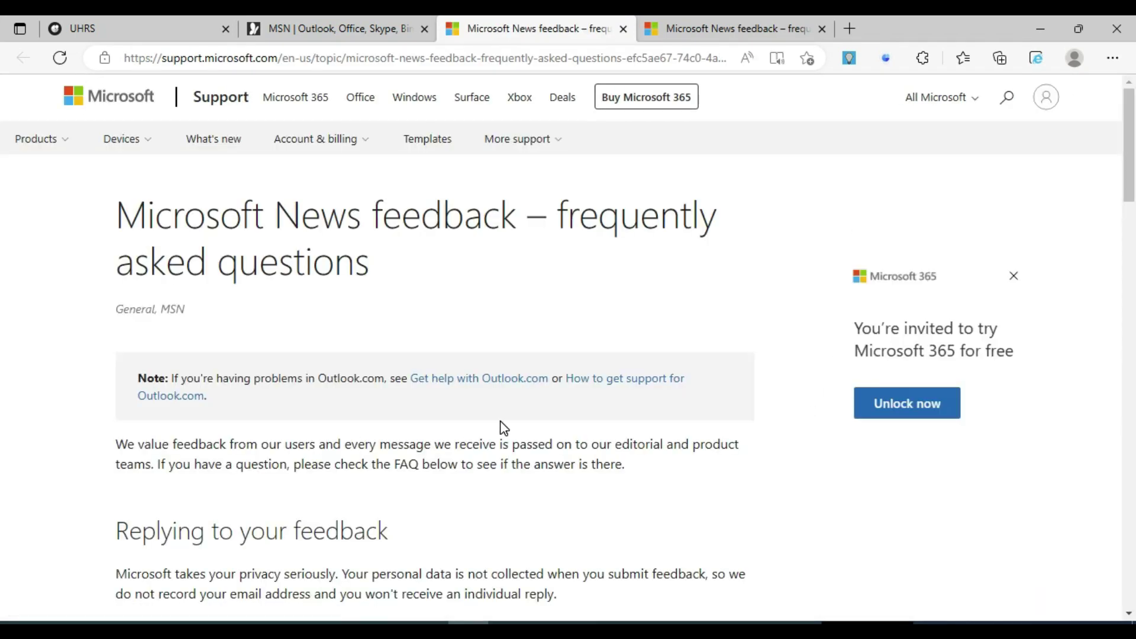
pyautogui.scroll(-4, 500, 427)
pyautogui.scroll(4, 502, 428)
pyautogui.click(375, 22)
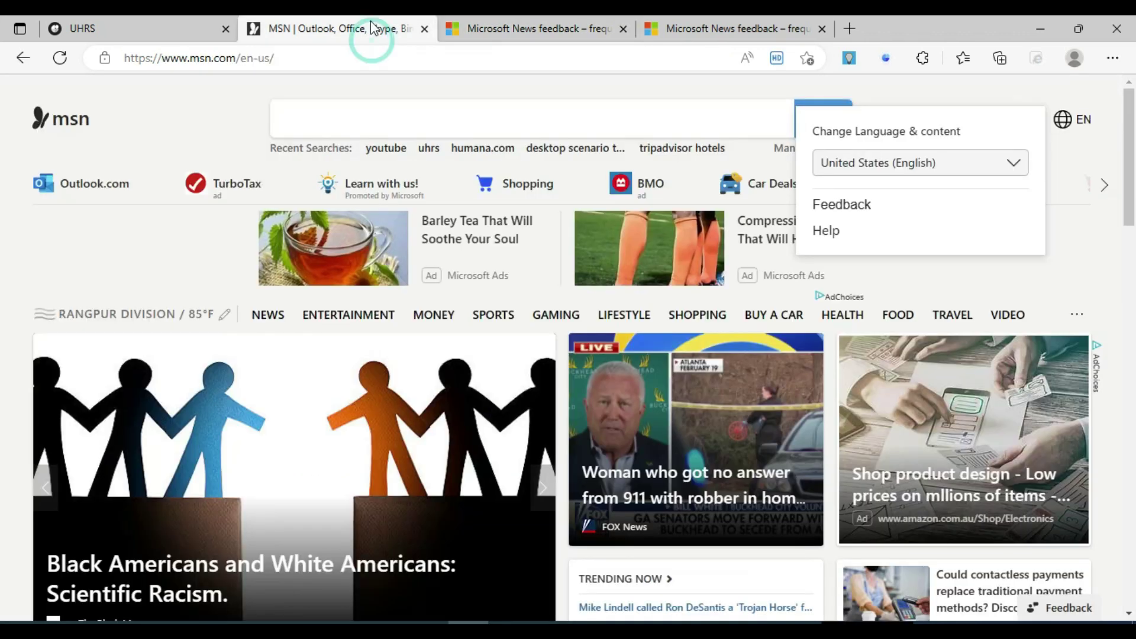
pyautogui.click(731, 83)
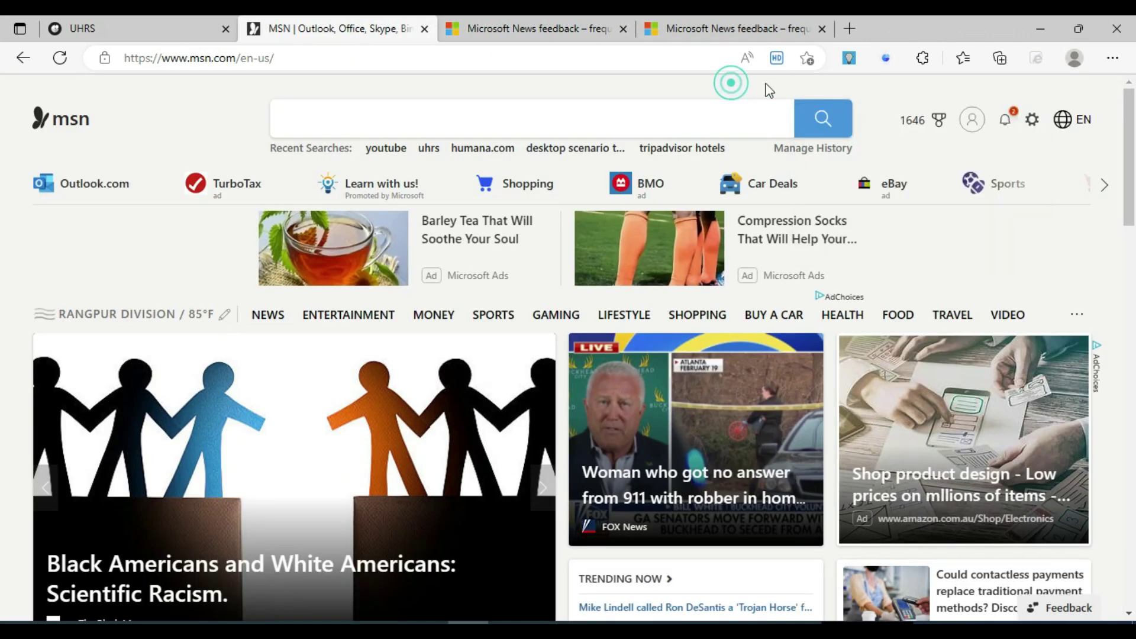
pyautogui.click(886, 58)
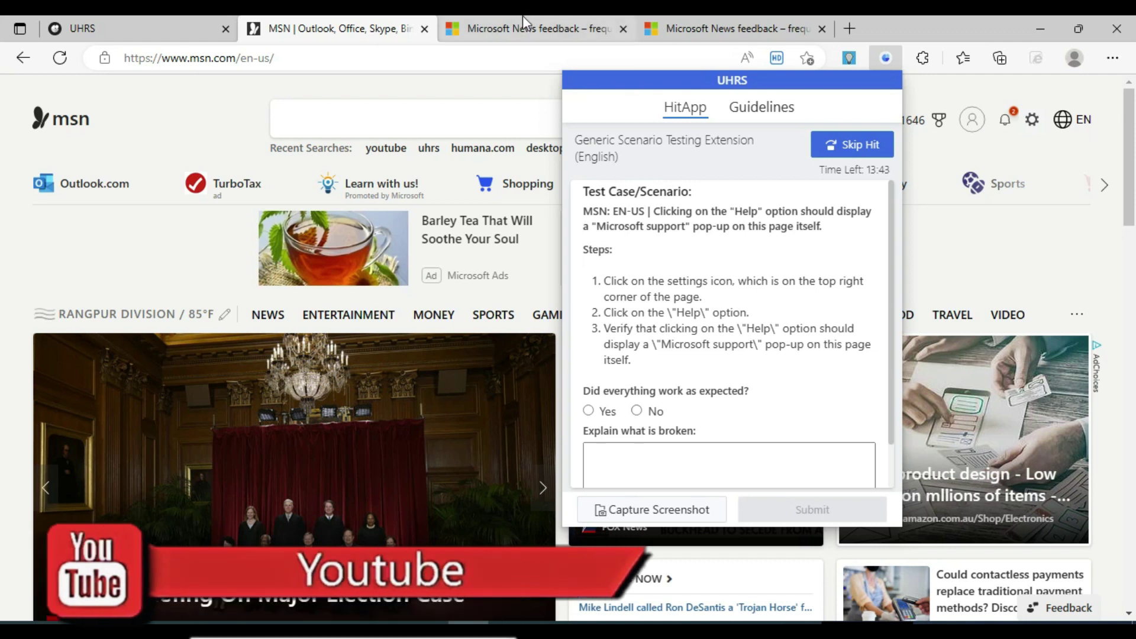
# - Open MSN's Help option once more, then close the two duplicate Microsoft News feedback pages and return to MSN
pyautogui.click(1030, 120)
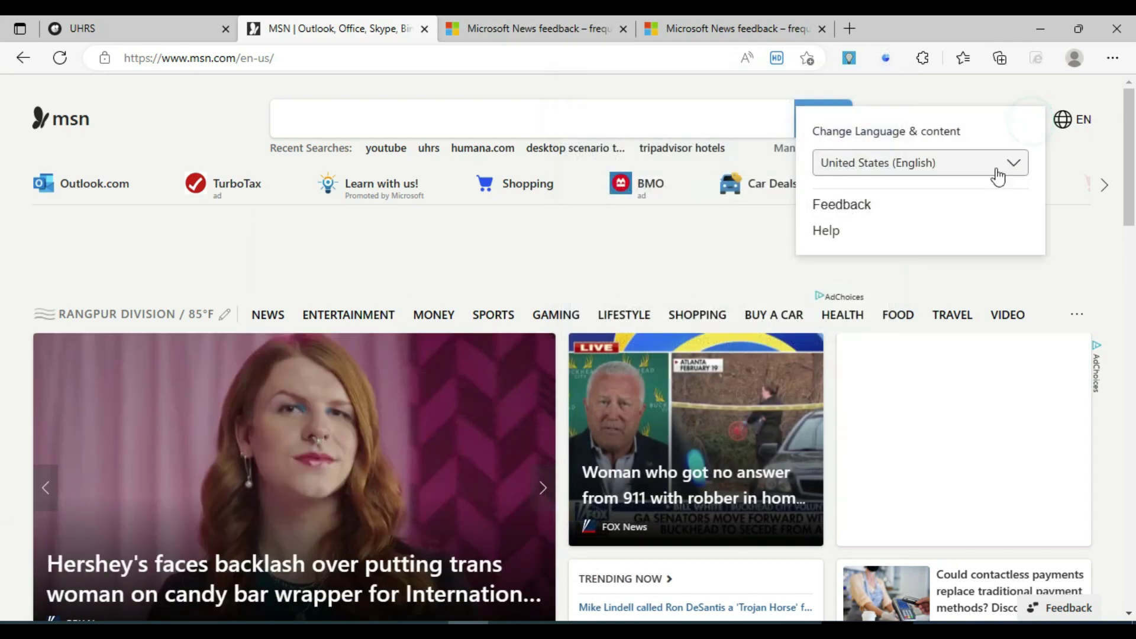
pyautogui.click(829, 230)
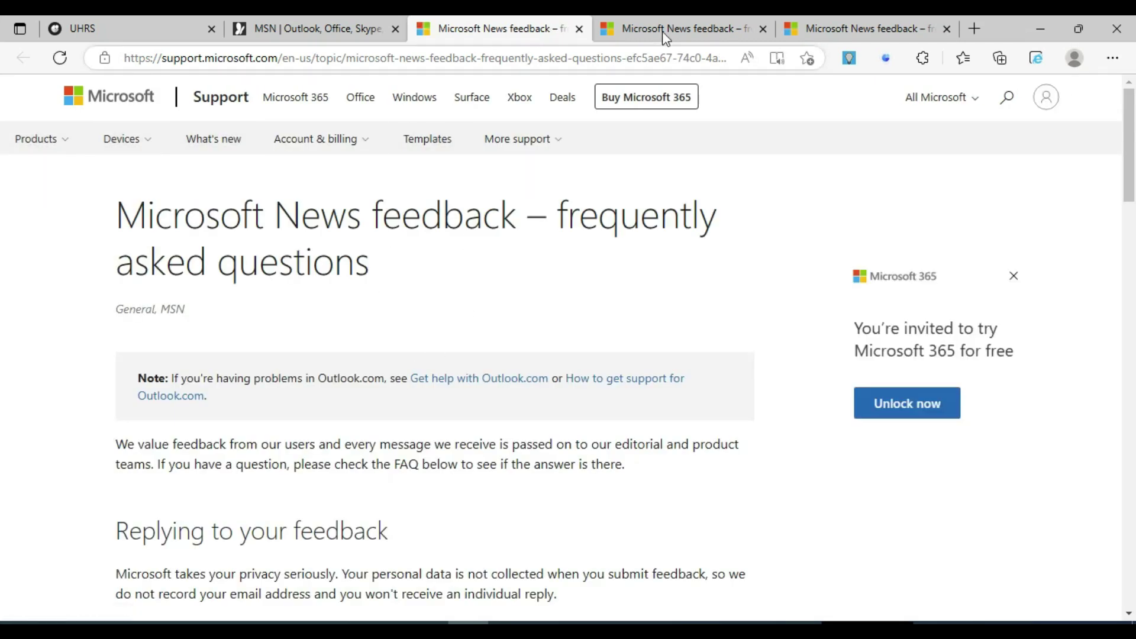
pyautogui.middleClick(683, 27)
pyautogui.middleClick(683, 27)
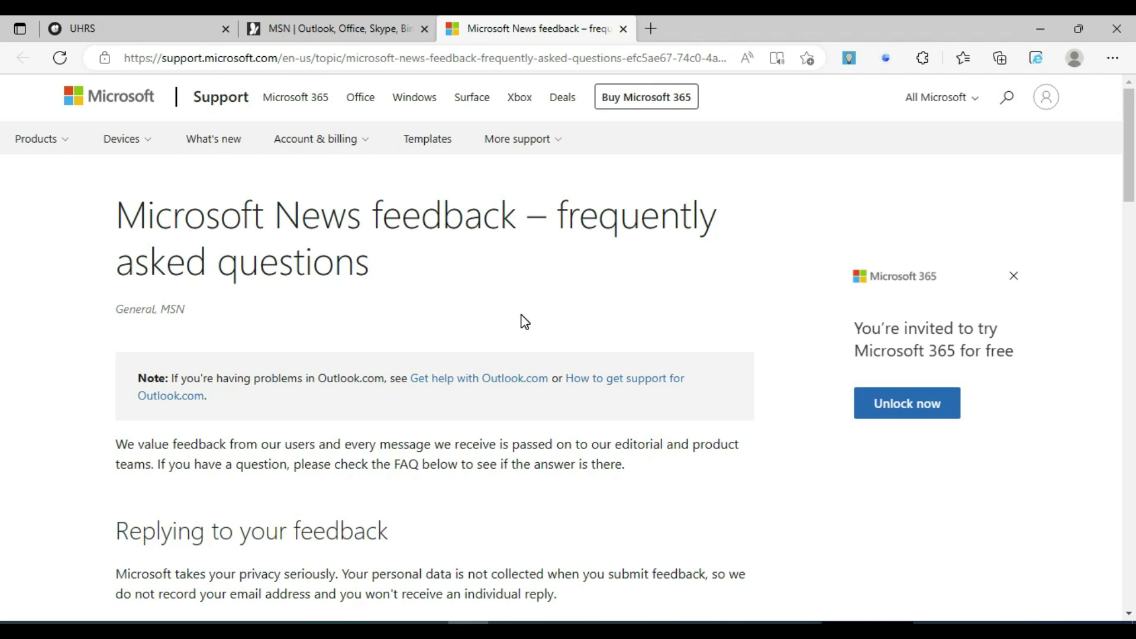
pyautogui.click(324, 18)
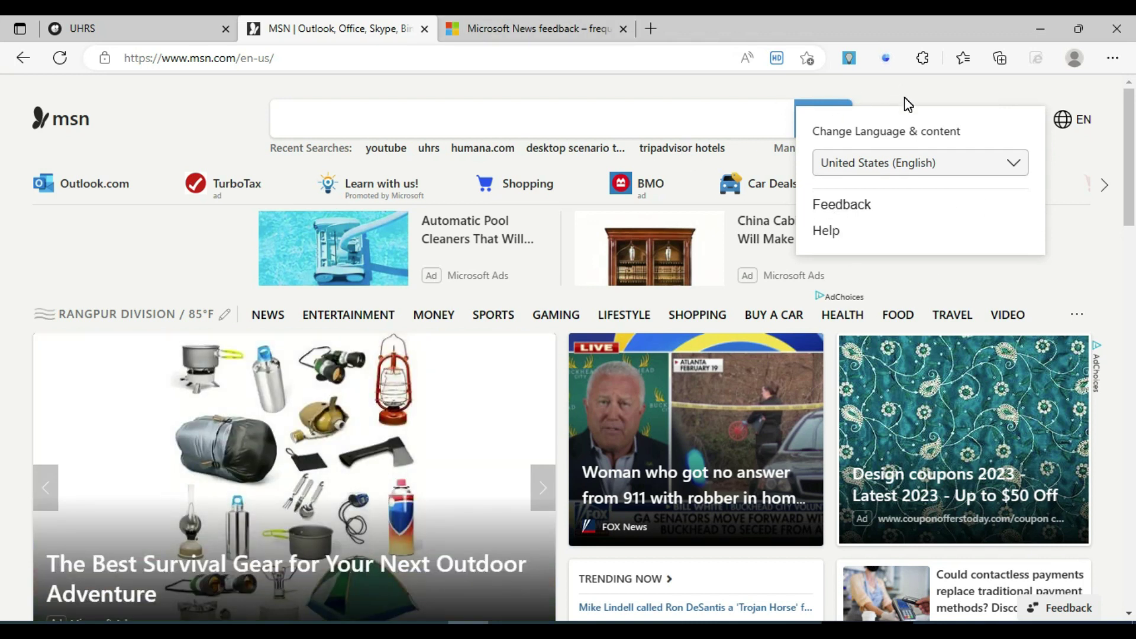
pyautogui.click(905, 99)
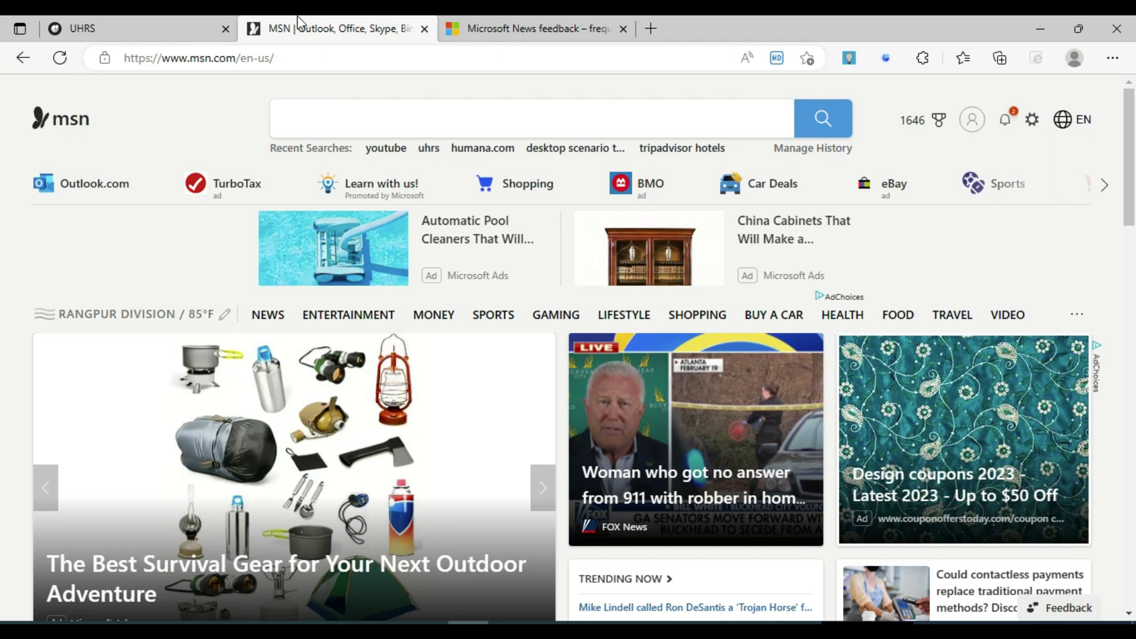
pyautogui.click(296, 33)
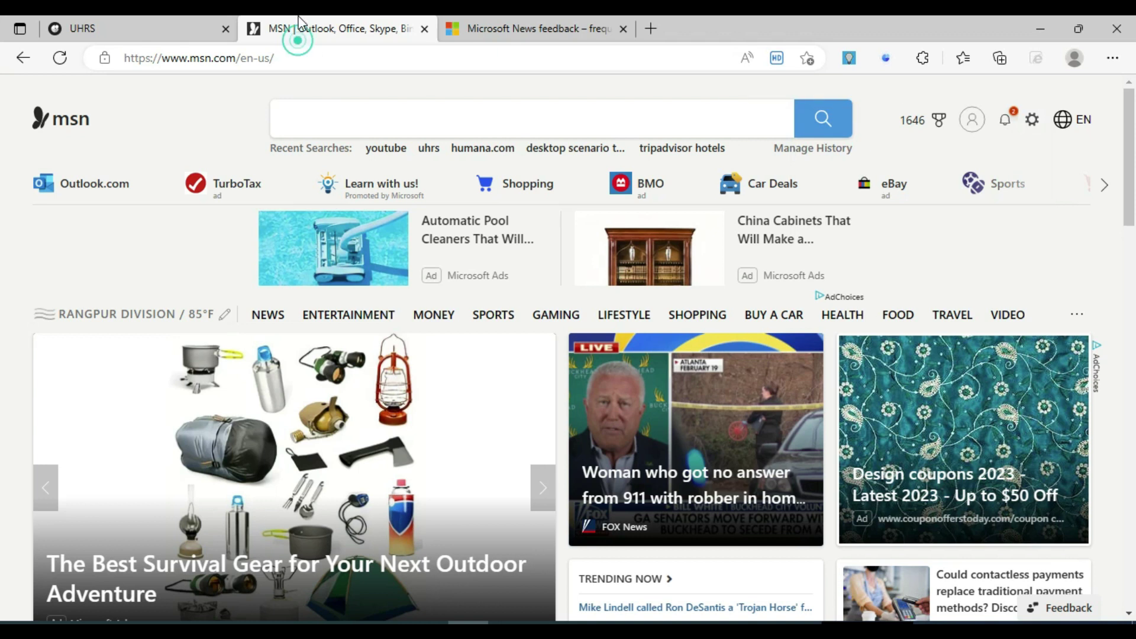
# - Answer No to whether the Help pop-up test worked as expected and capture a screenshot of the upper part of the MSN page
pyautogui.click(886, 57)
pyautogui.click(638, 412)
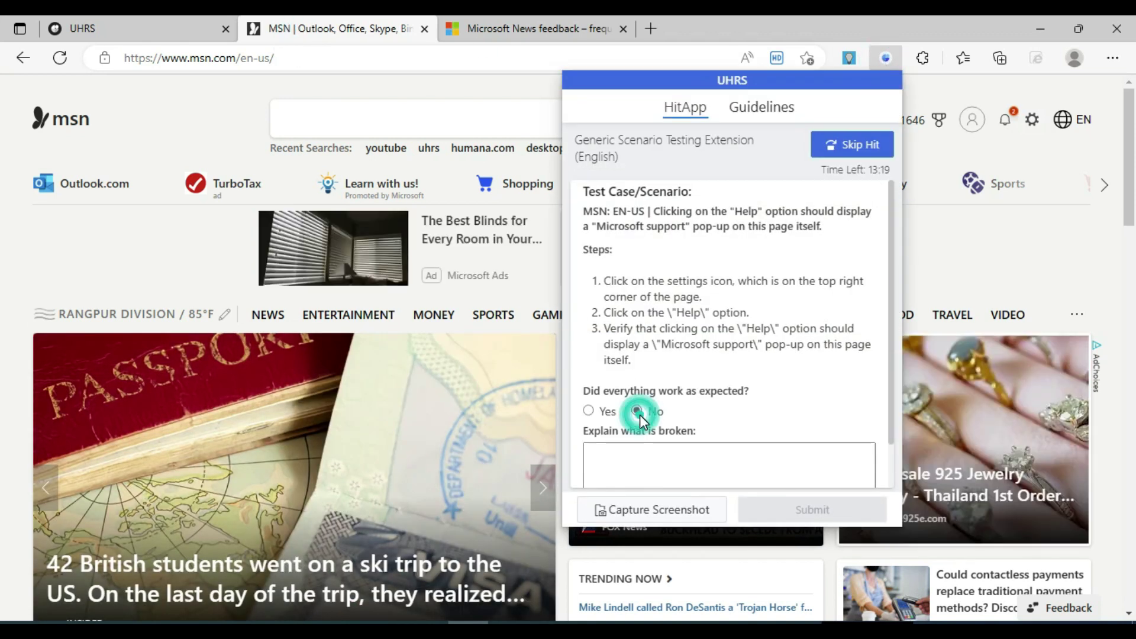
pyautogui.click(626, 463)
pyautogui.click(635, 510)
pyautogui.click(634, 510)
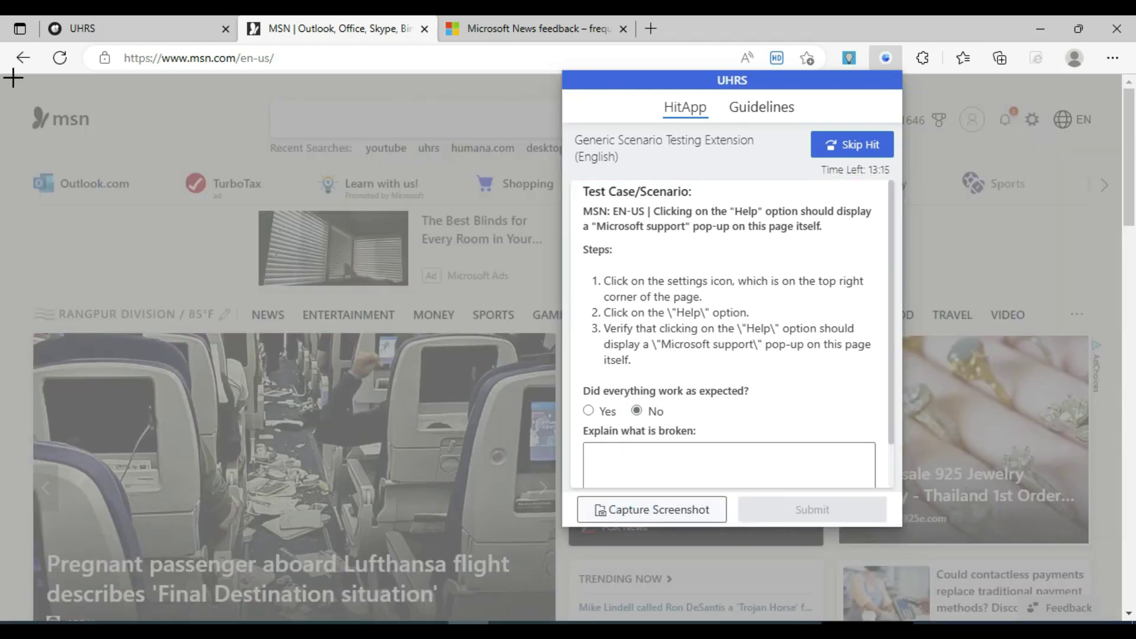
pyautogui.moveTo(13, 76); pyautogui.dragTo(1099, 387)
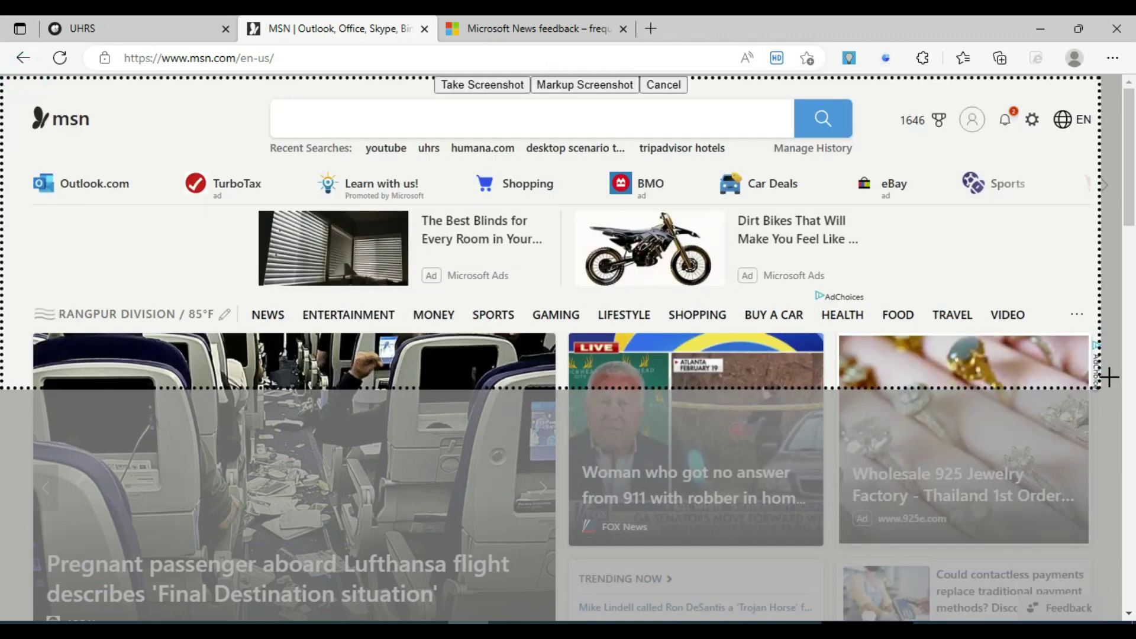
pyautogui.click(474, 86)
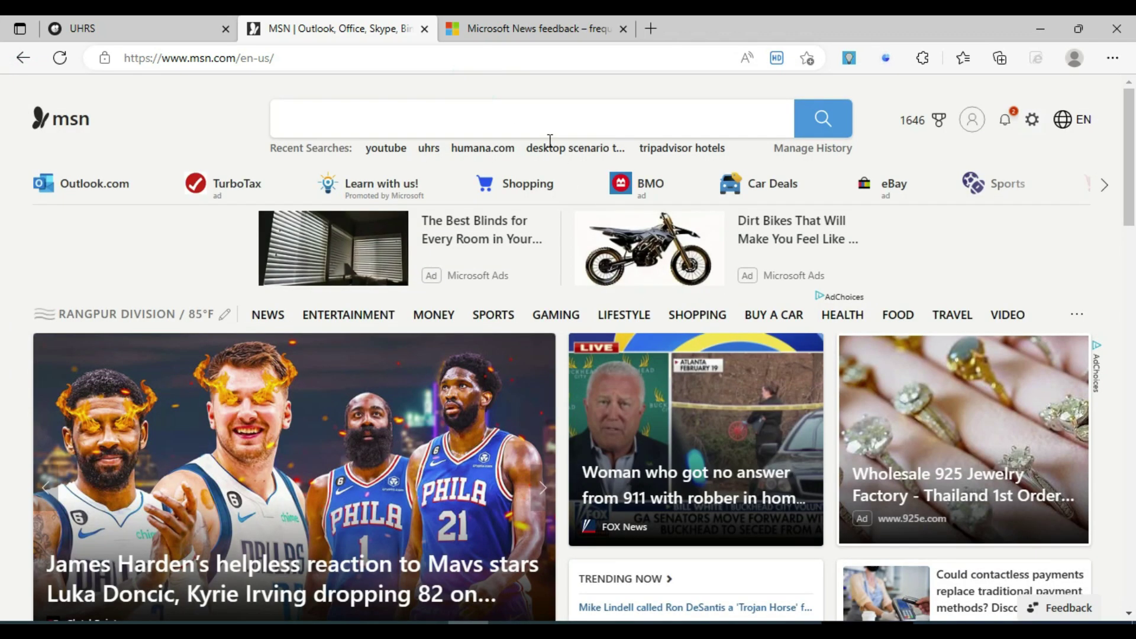
# - Enter the broken explanation "No pop-up option I click help page. Its redirected on microsoft support page"
pyautogui.click(885, 59)
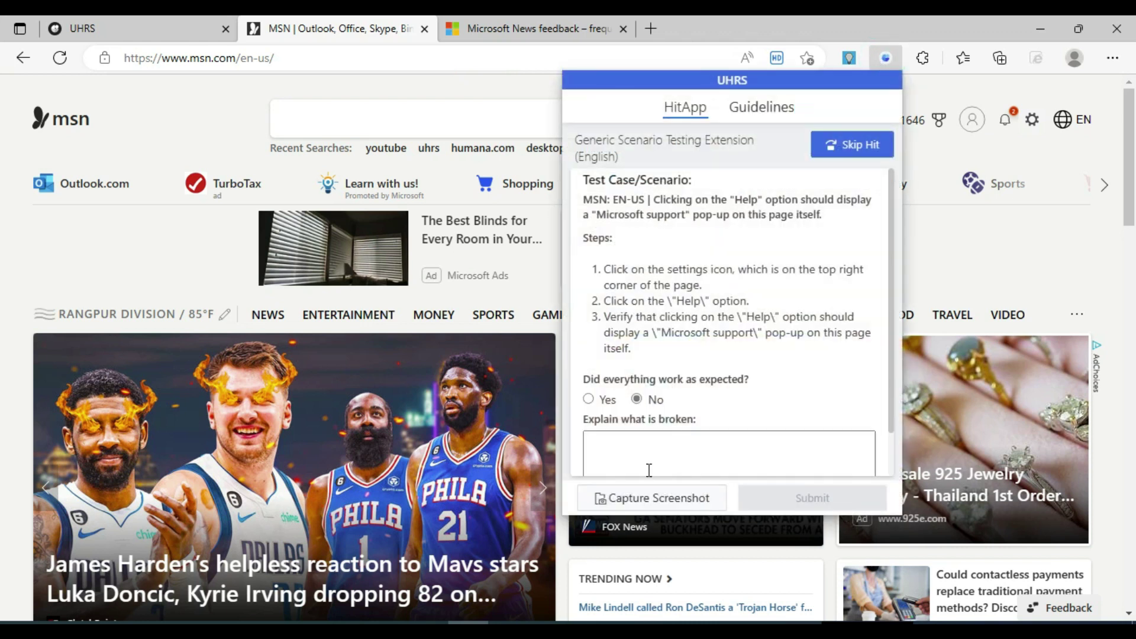
pyautogui.click(650, 460)
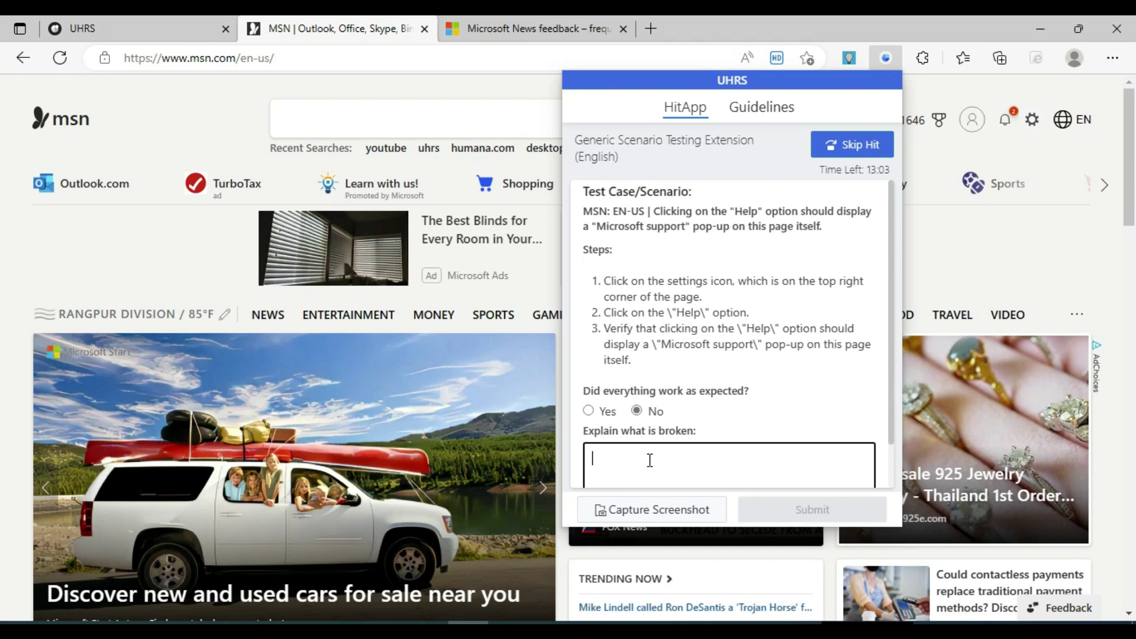
pyautogui.write('No pop-up option I click help page. Its redirected on microsoft support page')
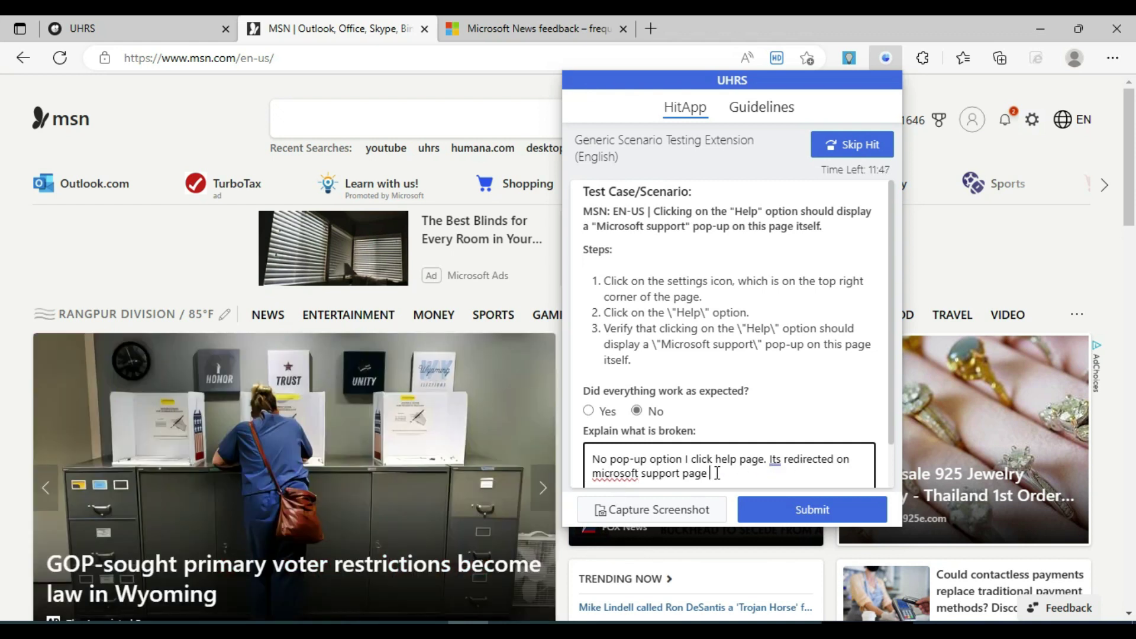
# - Correct the explanation to "No pop-up option I click help option. It's redirected on microsoft support page." and submit the test case
pyautogui.doubleClick(750, 465)
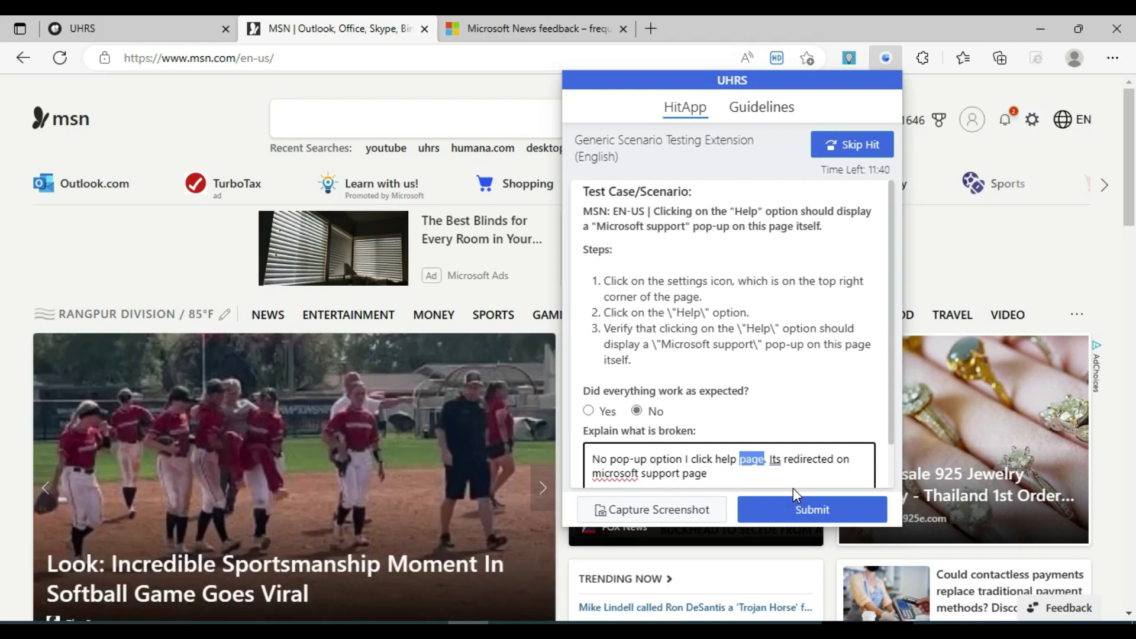
pyautogui.write('option')
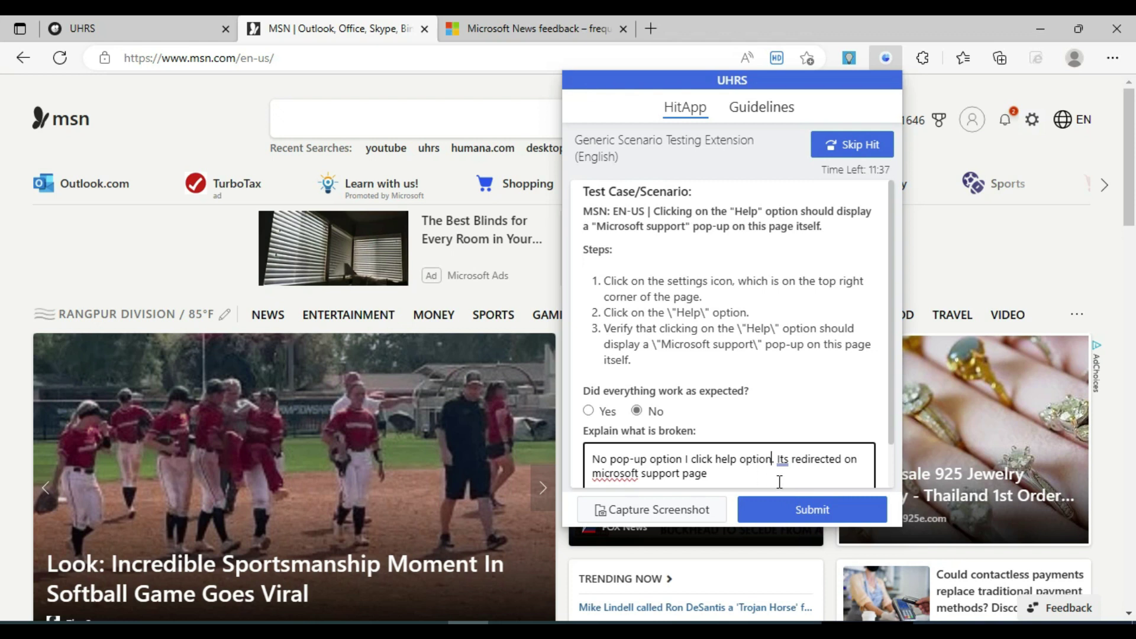
pyautogui.rightClick(783, 460)
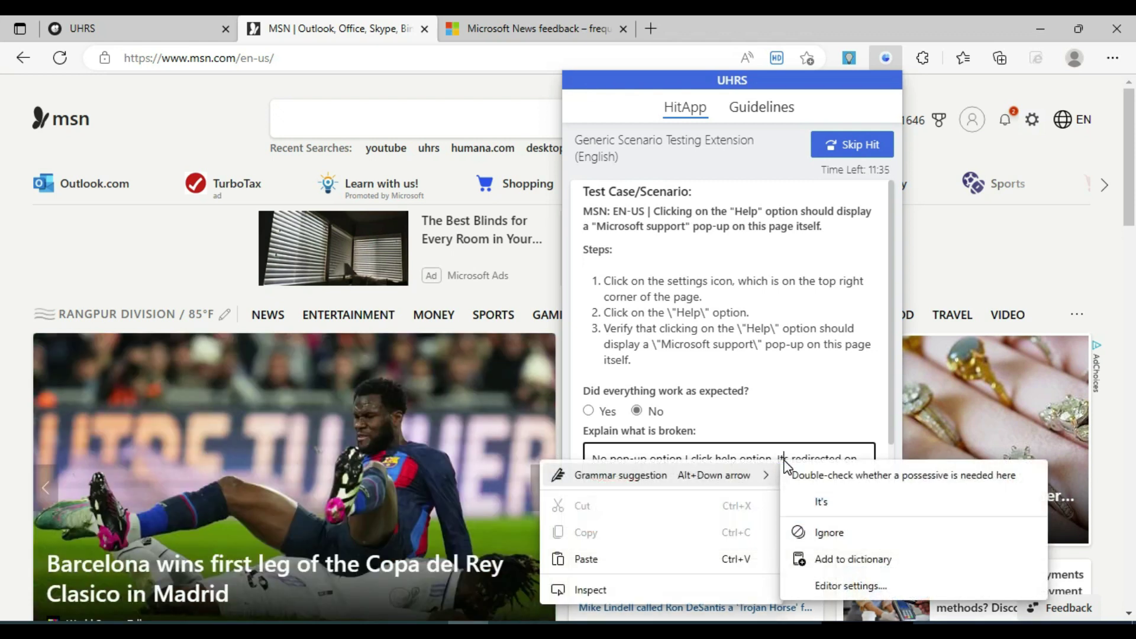
pyautogui.click(815, 503)
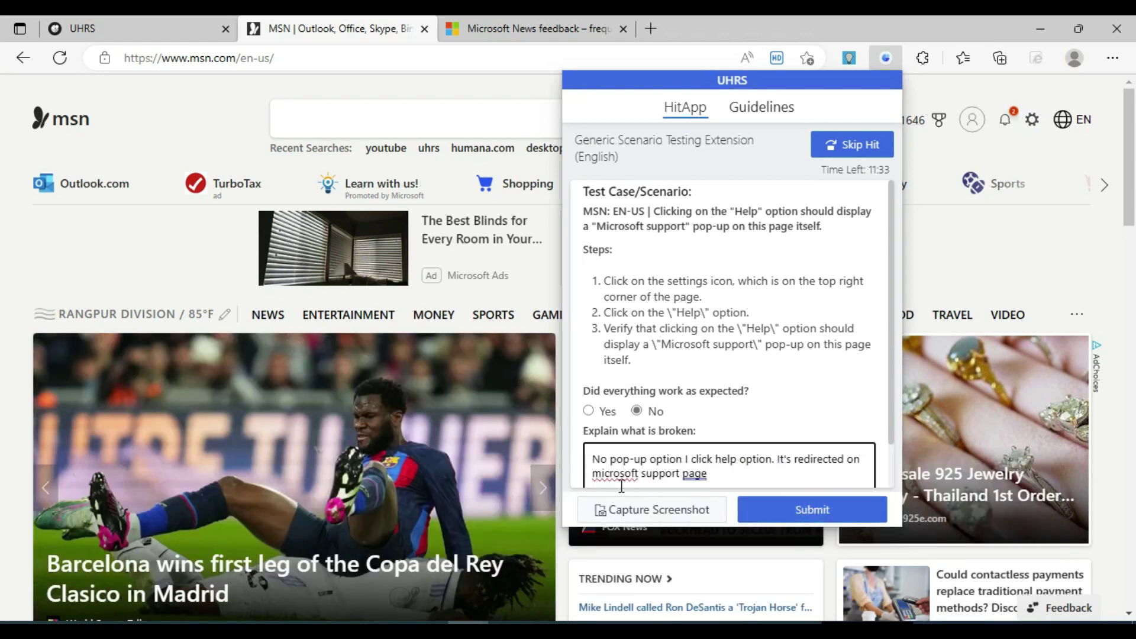
pyautogui.click(734, 480)
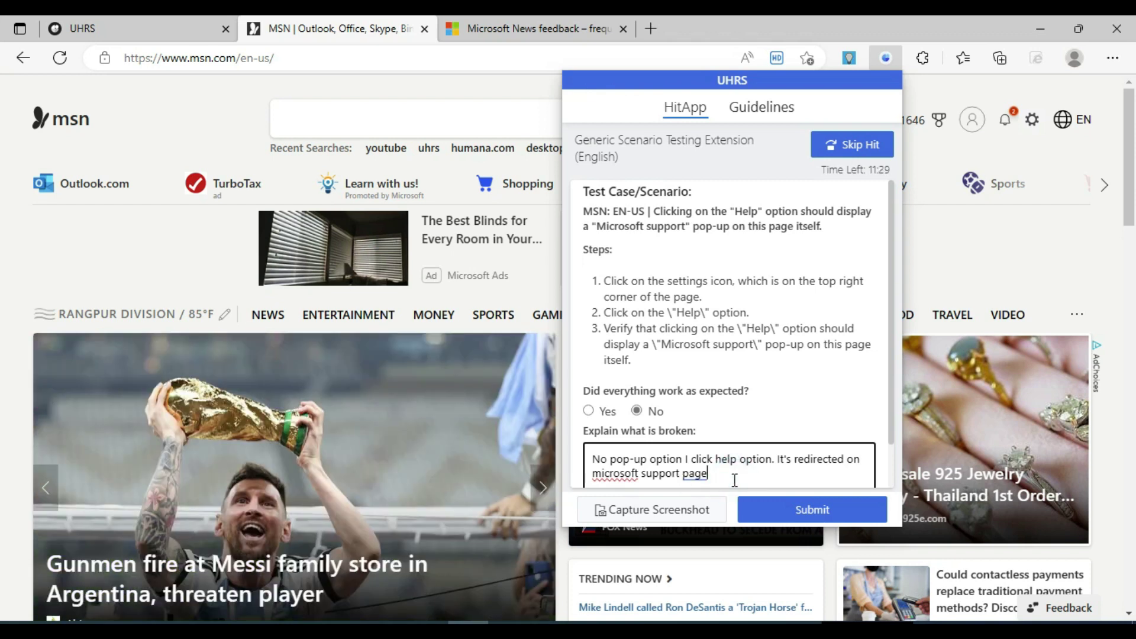
pyautogui.write('.')
pyautogui.click(789, 423)
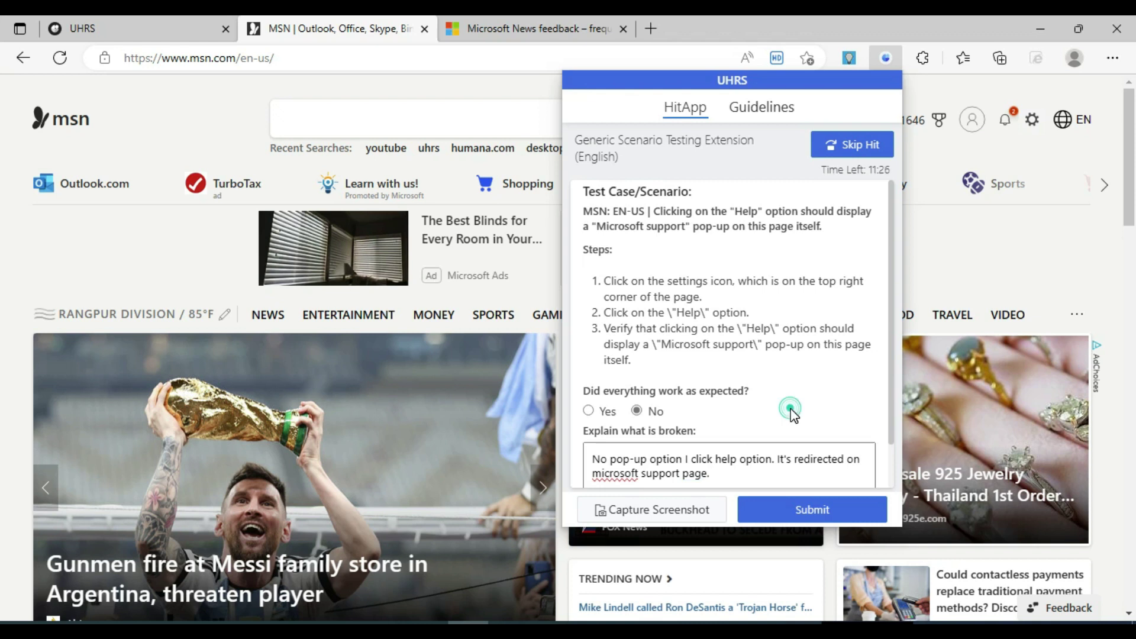
pyautogui.click(818, 510)
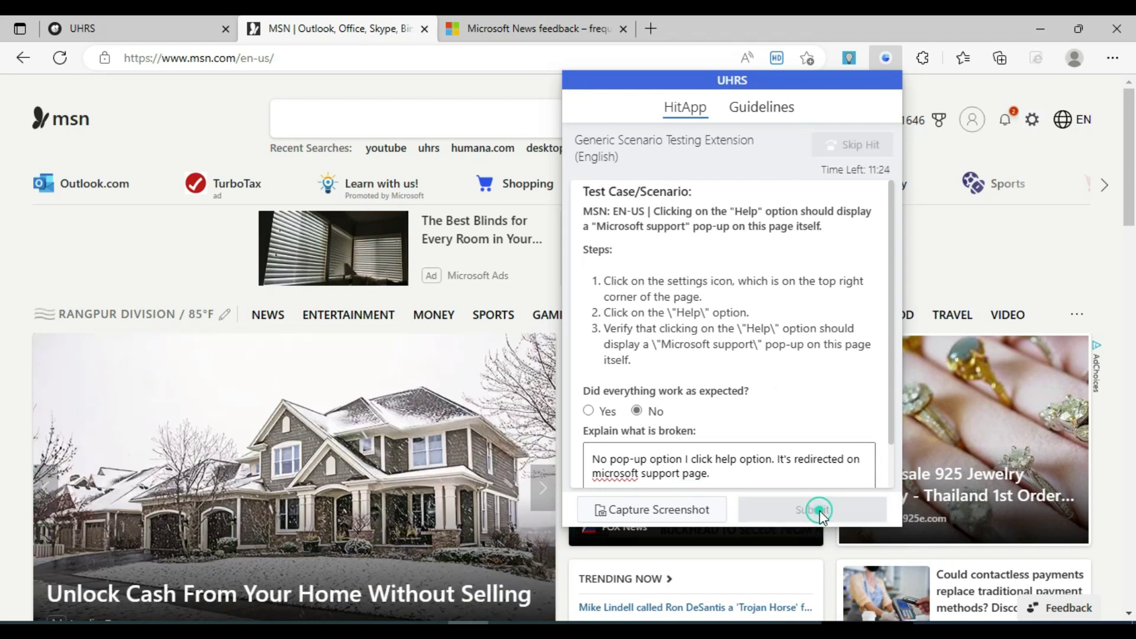